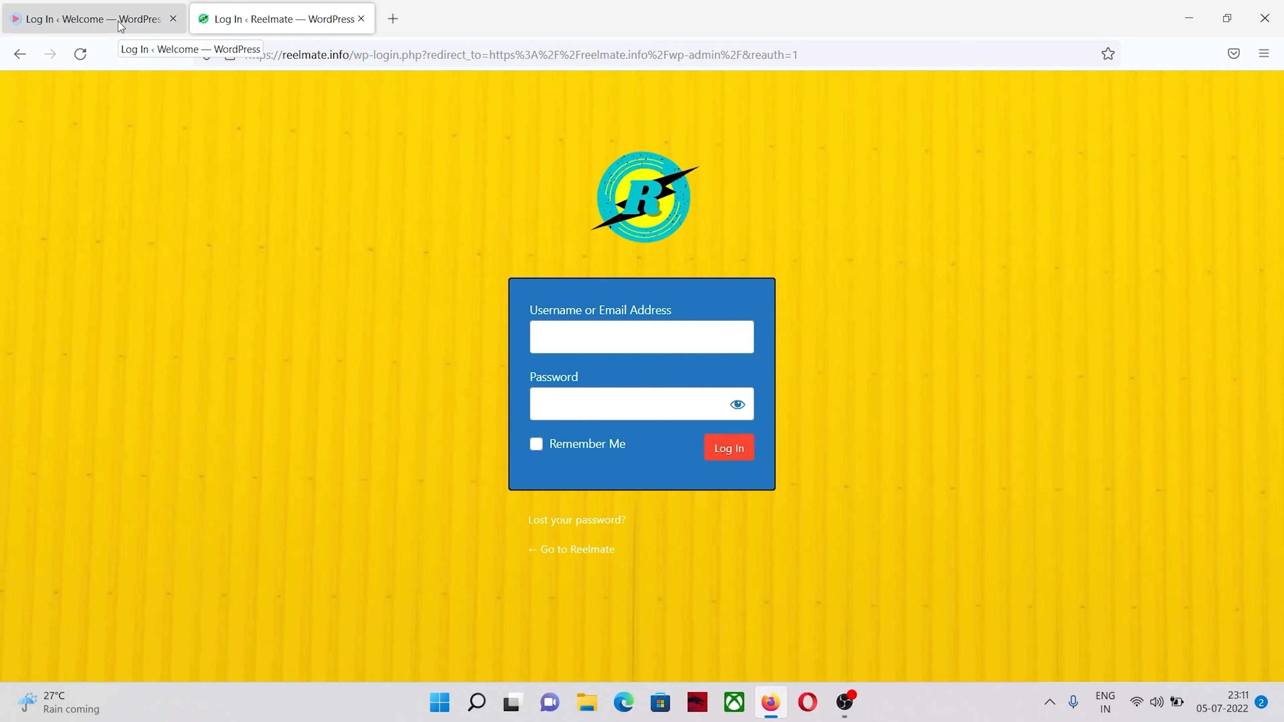
Install and activate the Erident Custom Login and Dashboard plugin on the music.paxbaazar.com site, and open its settings page.
click(121, 27)
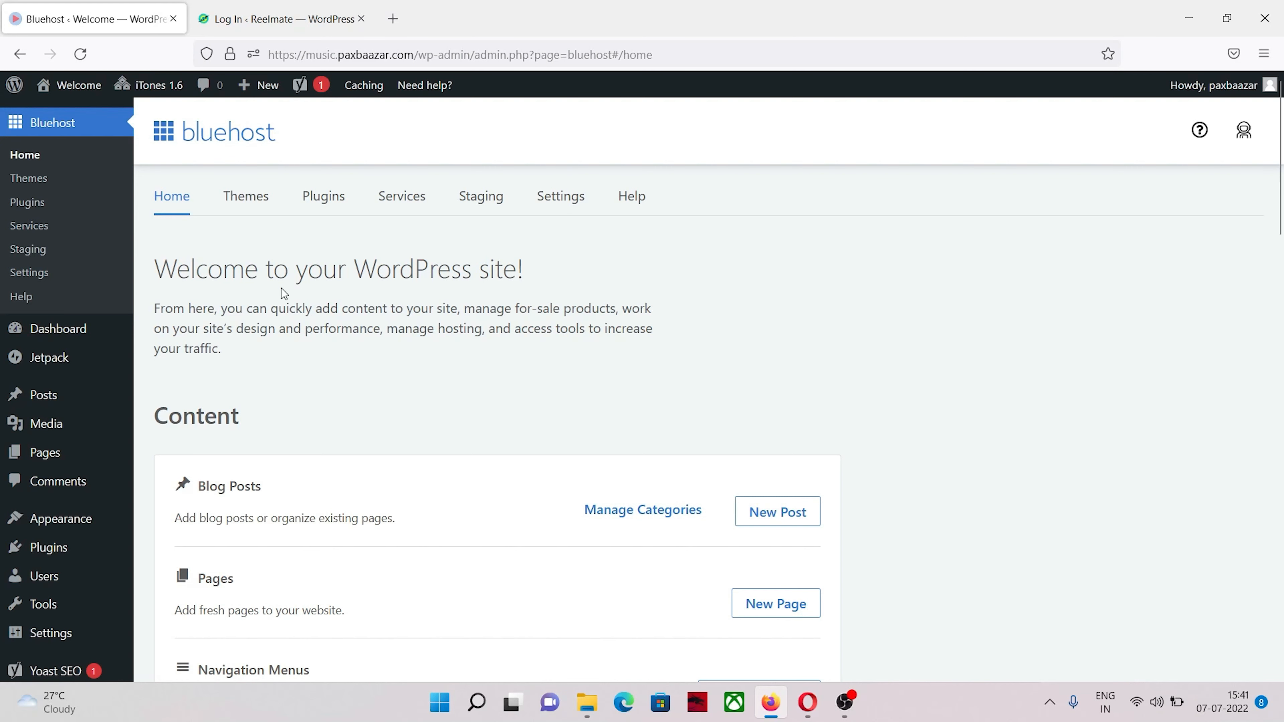
scroll(89, 326, down, 3)
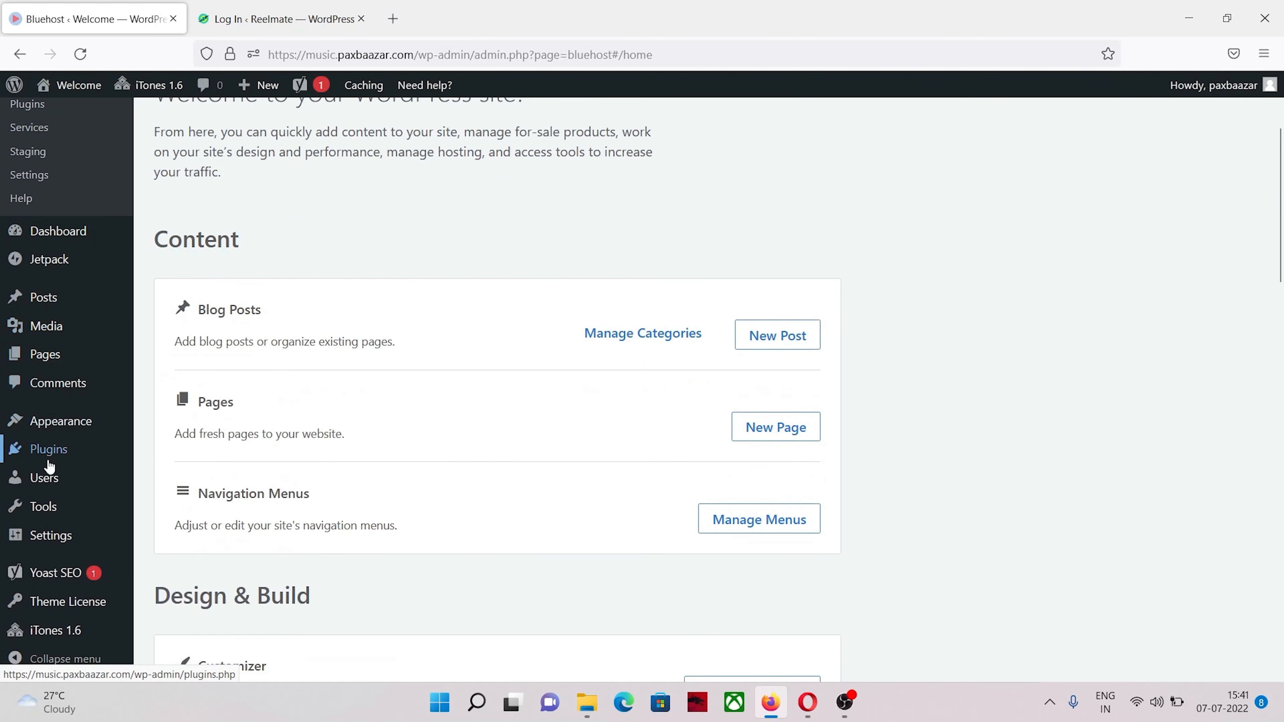
mouse_move(46, 458)
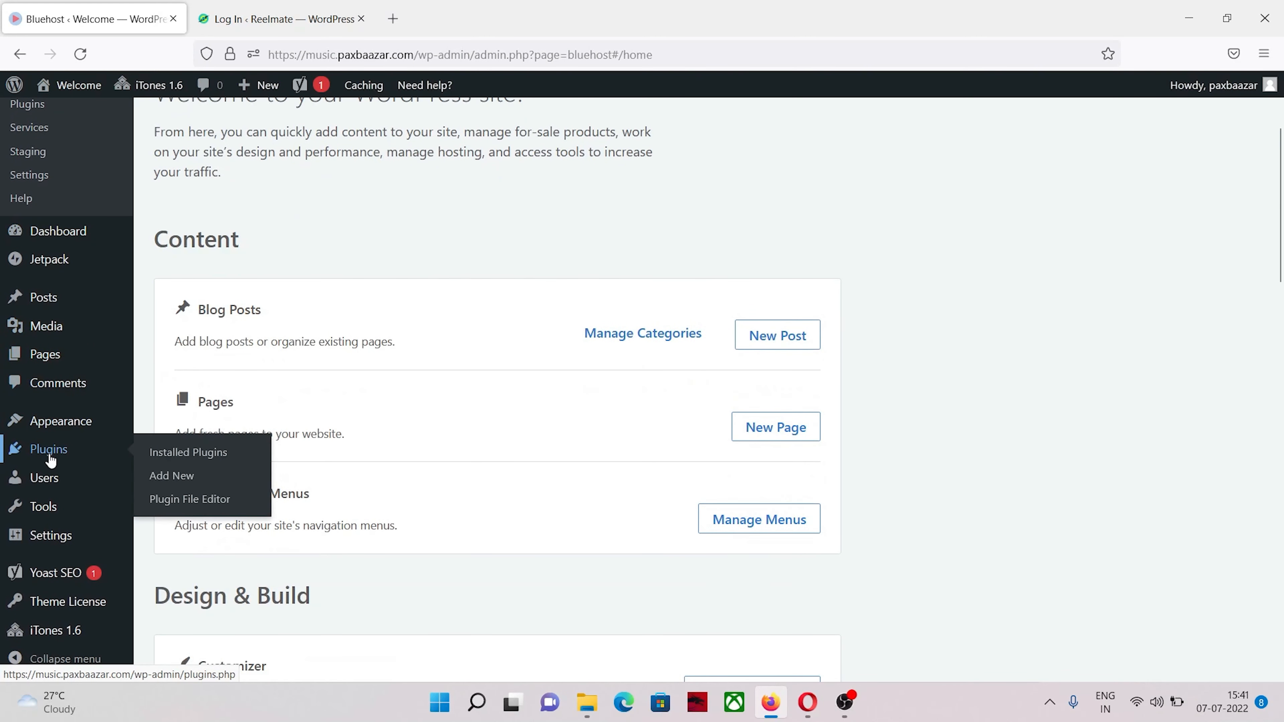
click(172, 475)
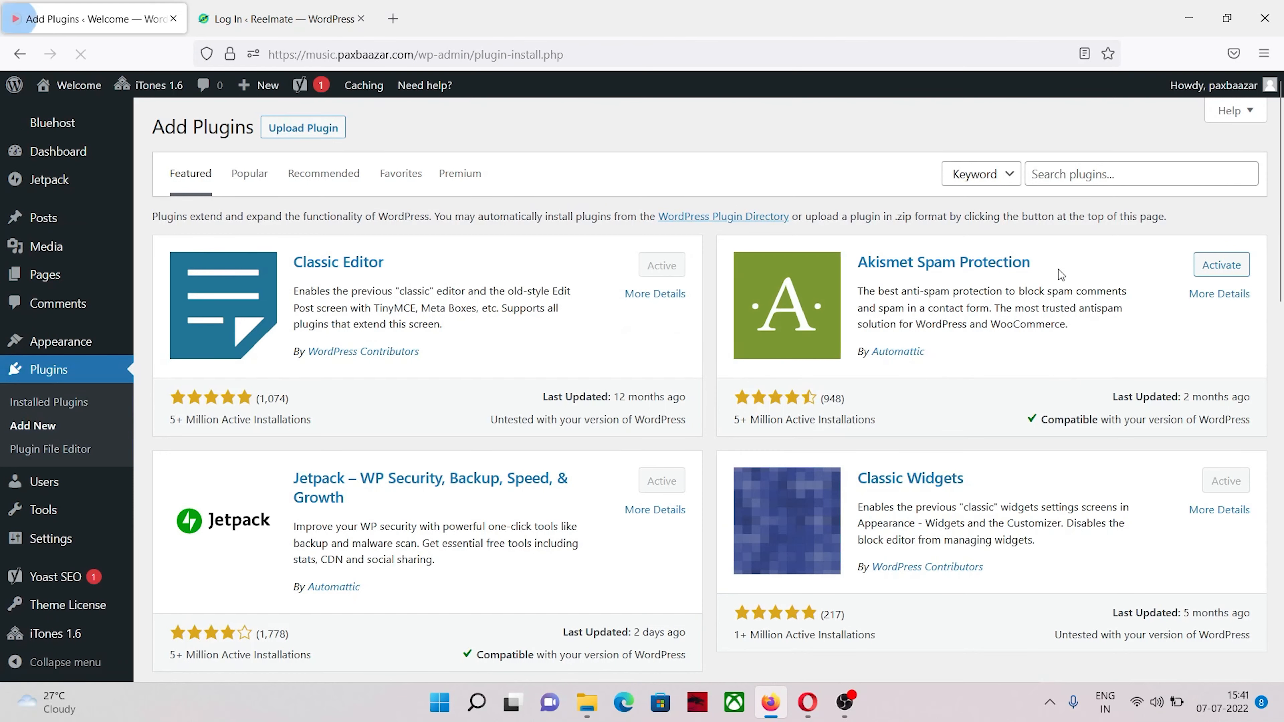
click(1062, 174)
text(erident)
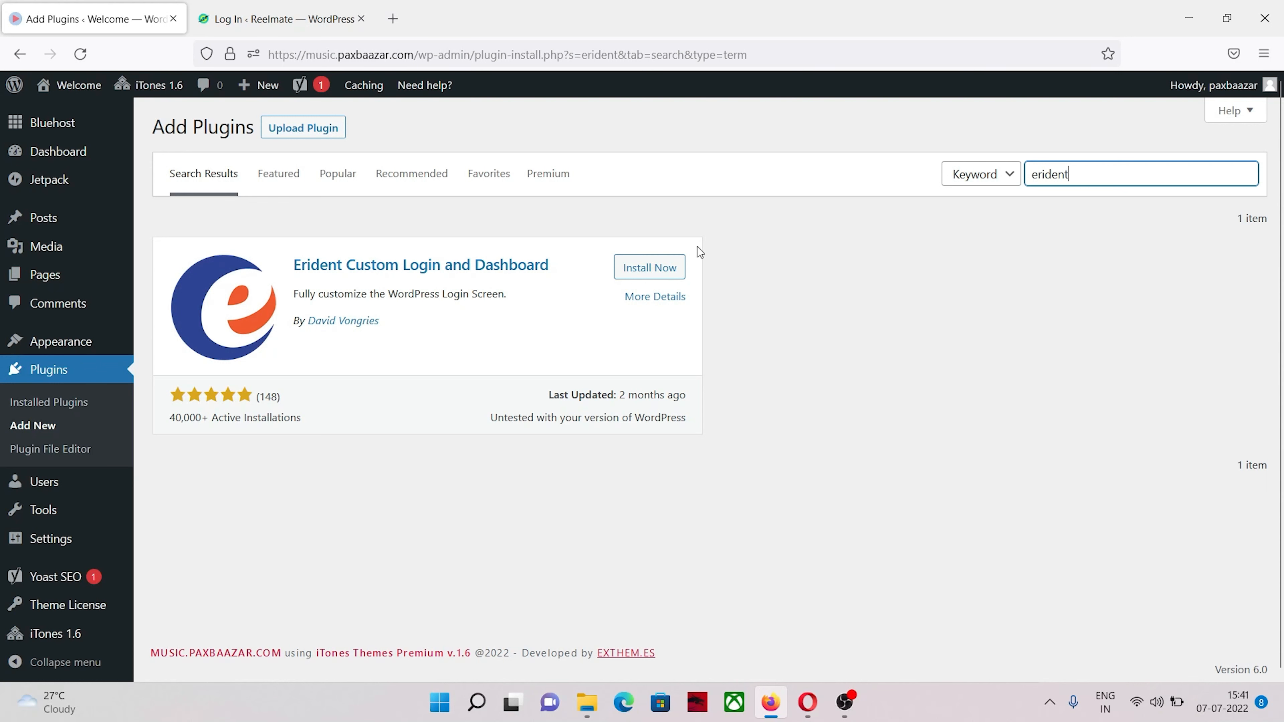
click(665, 269)
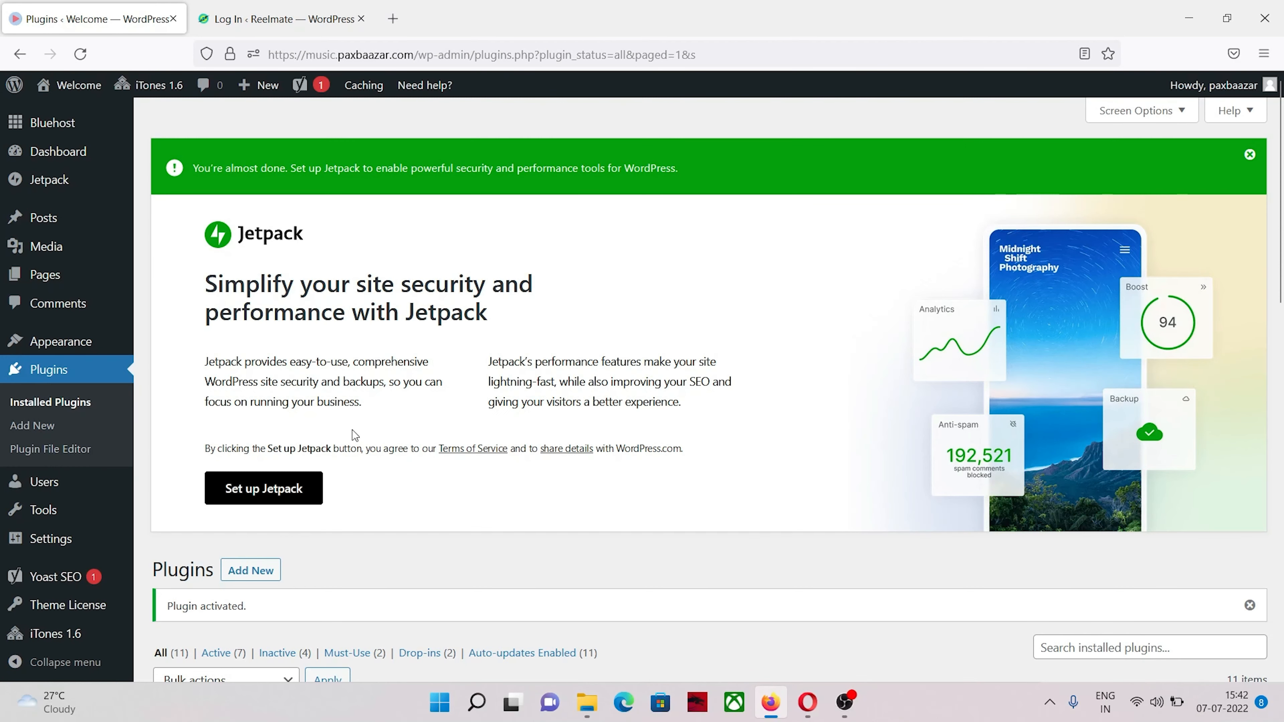
mouse_move(75, 534)
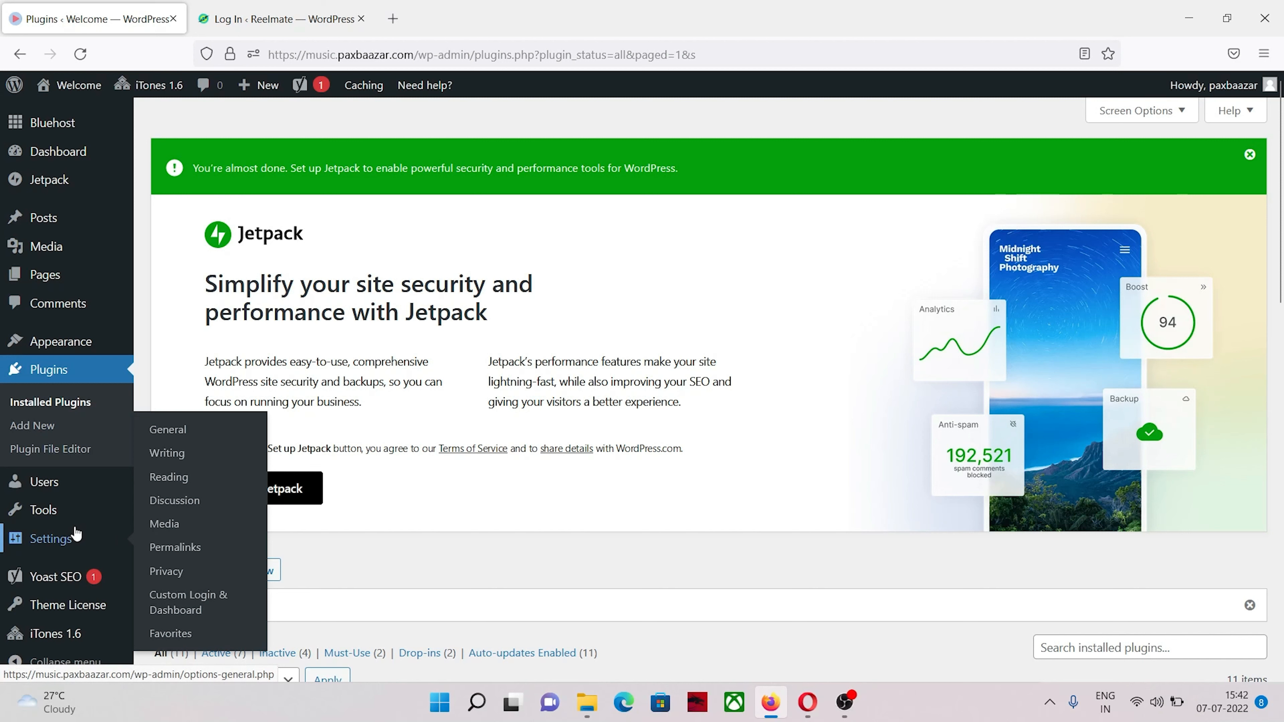
click(176, 600)
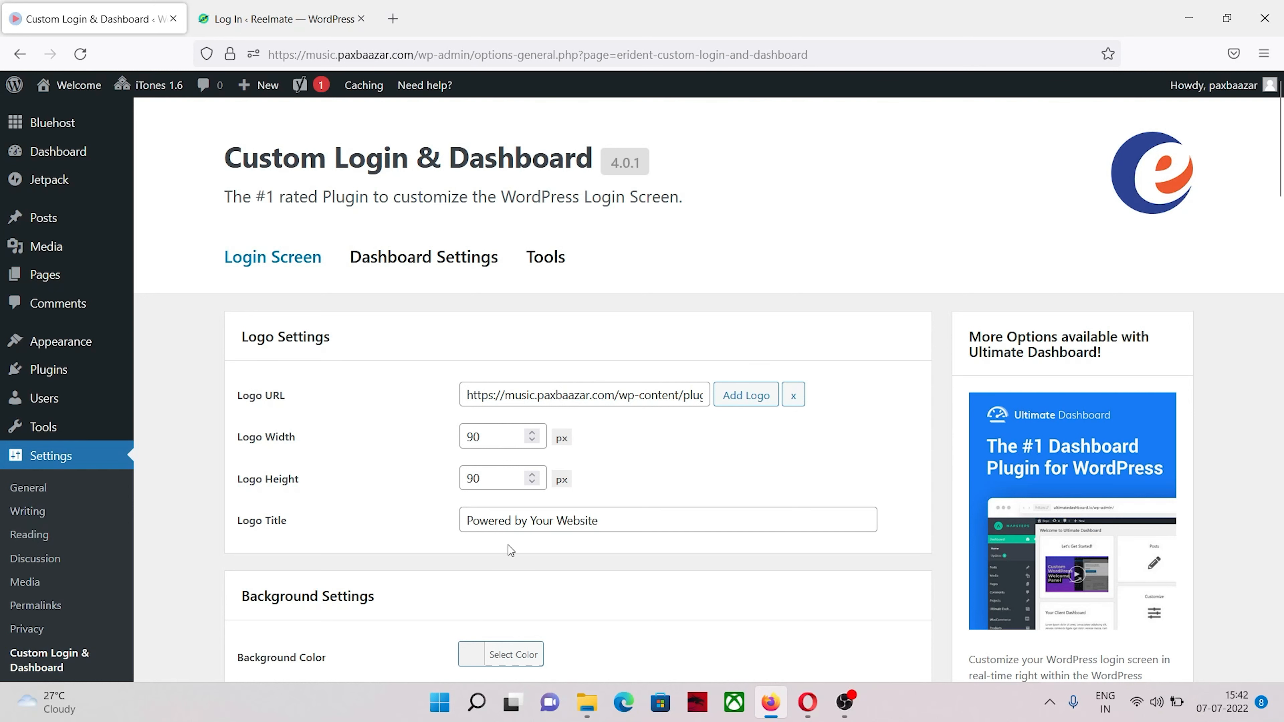
Switch to Opera, reload the site's login page to examine its default plugin look, and return to the plugin settings in Firefox.
click(808, 707)
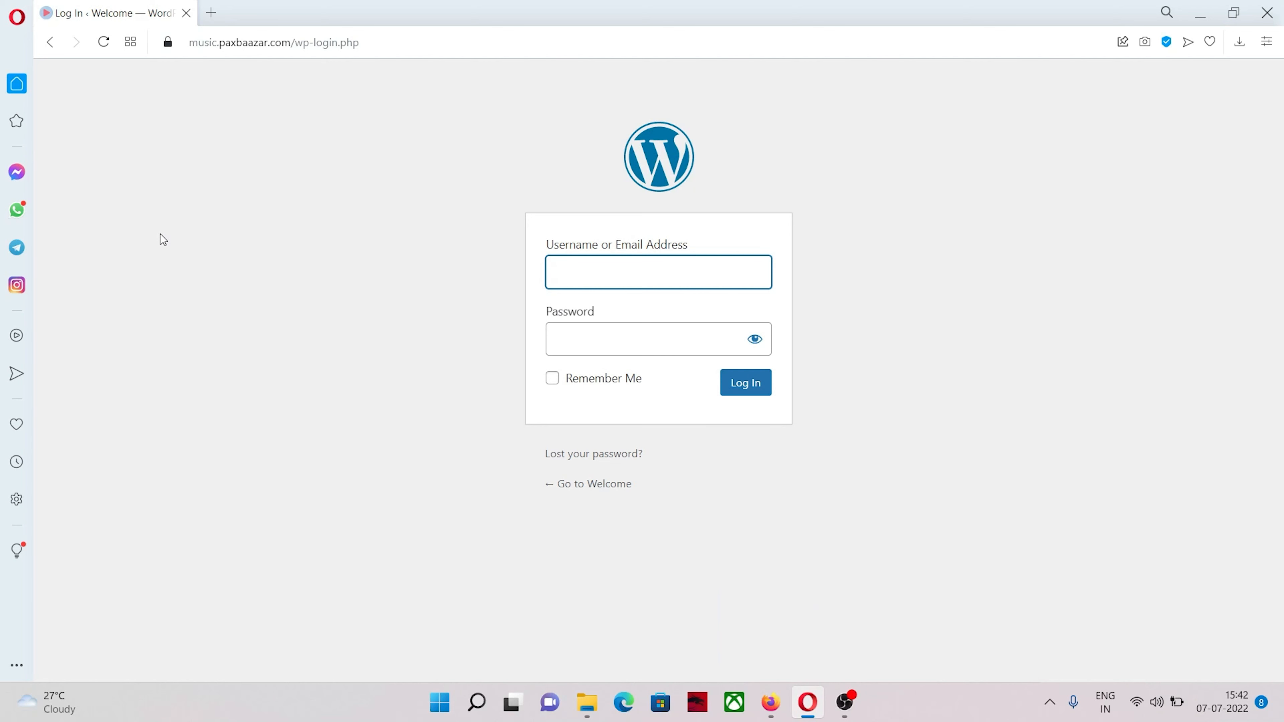
click(106, 50)
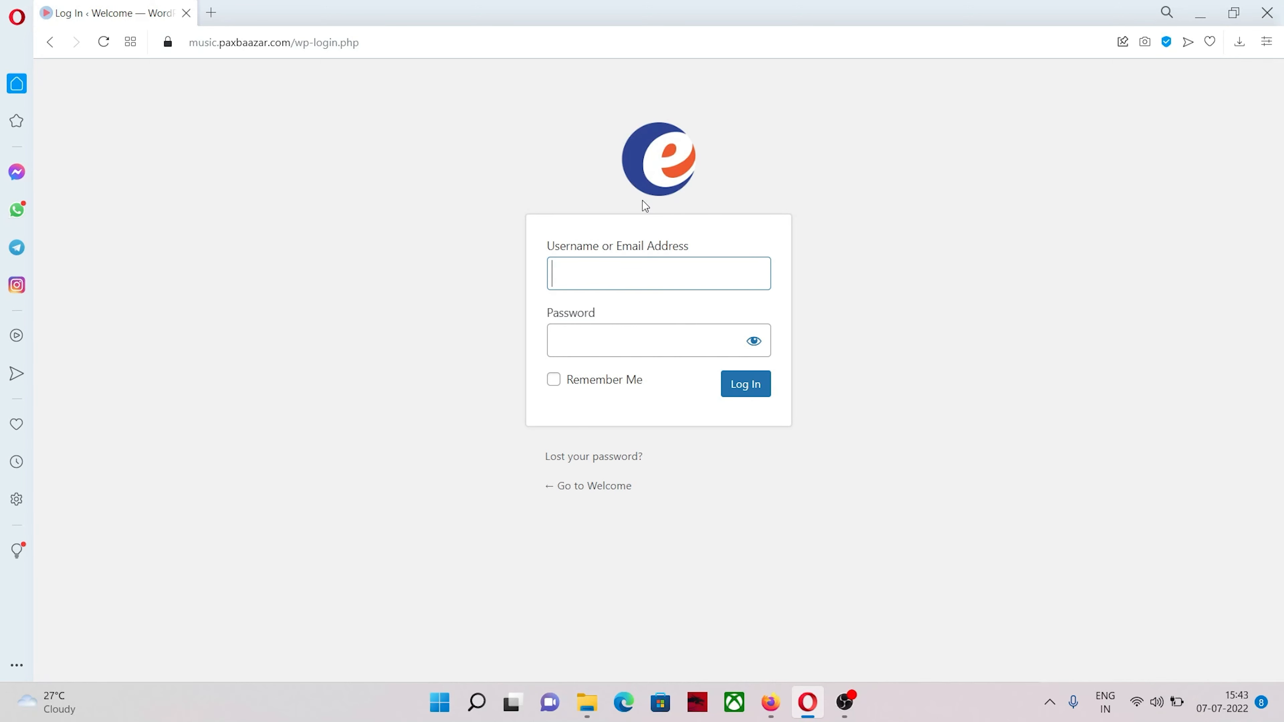
click(770, 702)
scroll(368, 396, down, 3)
scroll(349, 362, up, 3)
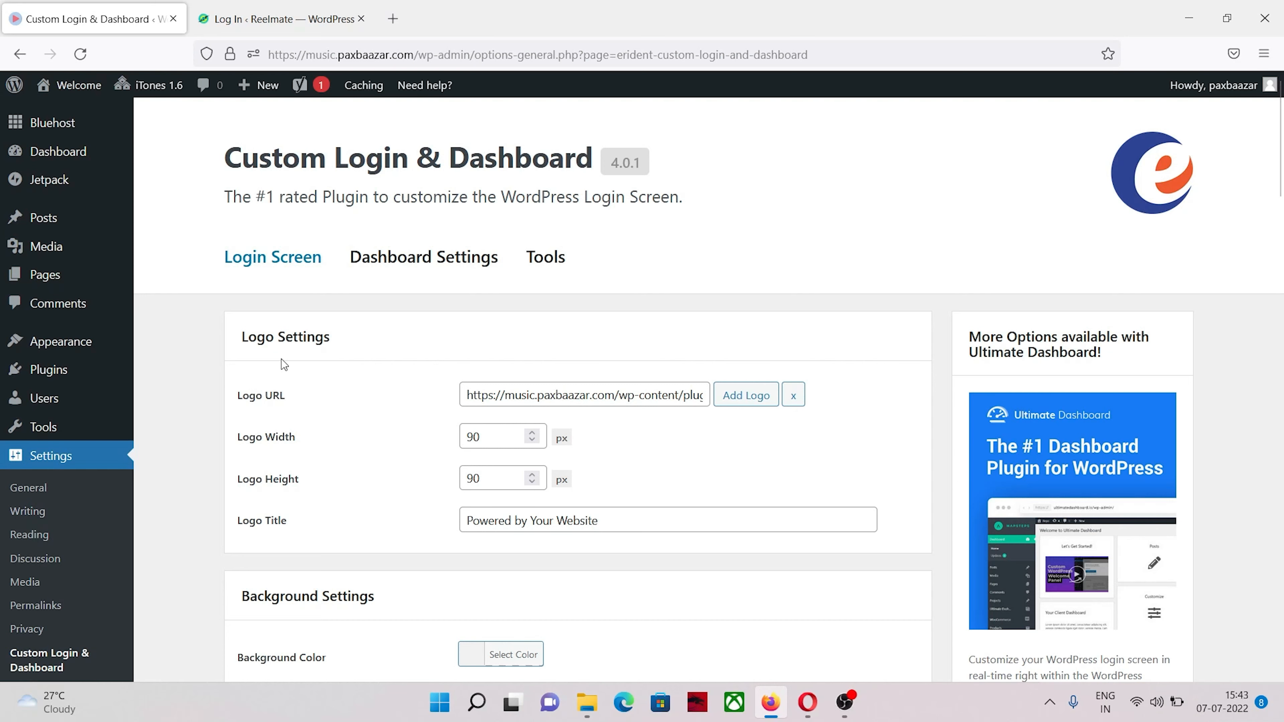
click(807, 702)
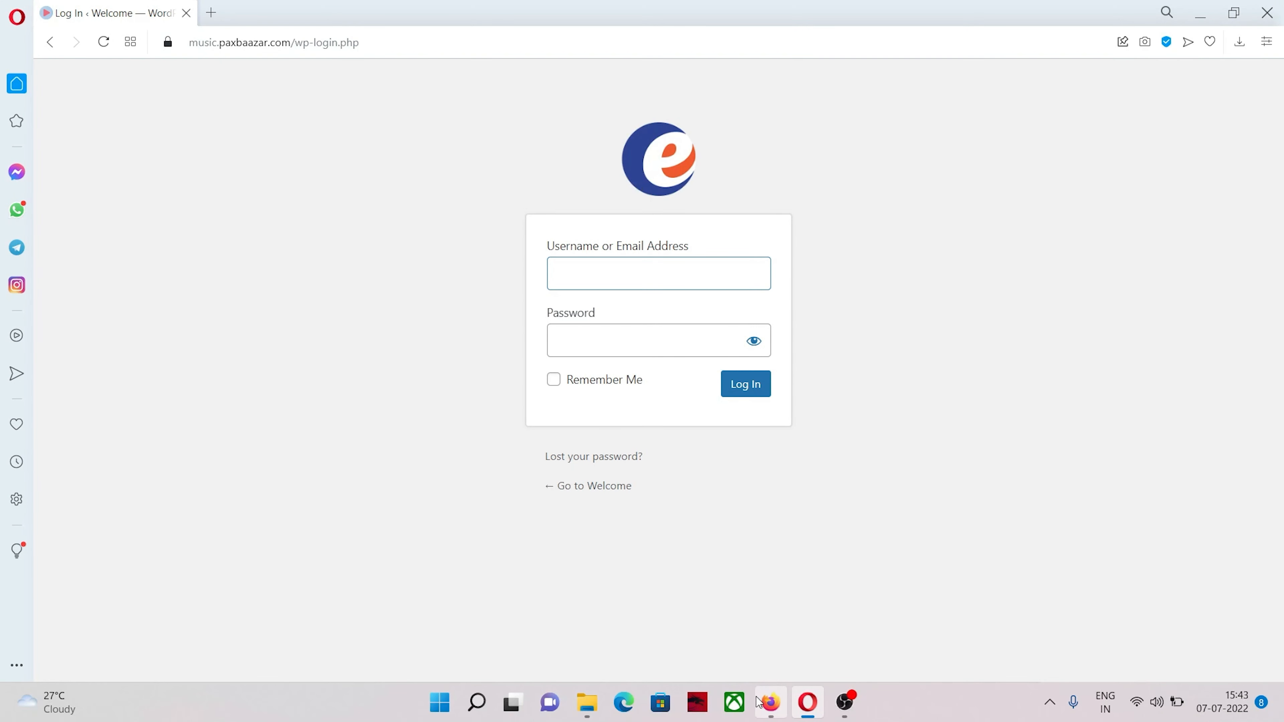
click(770, 702)
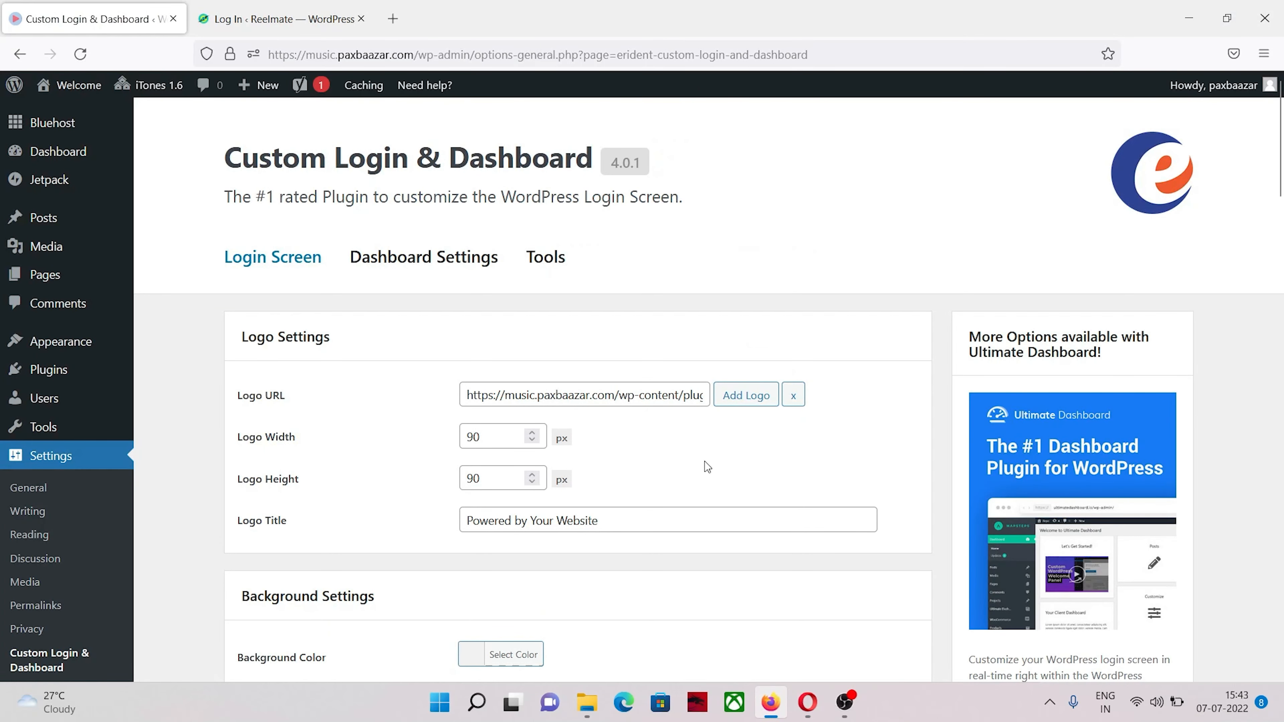
Open the image chooser for the login logo, look through the media library, and switch to uploading files.
click(744, 397)
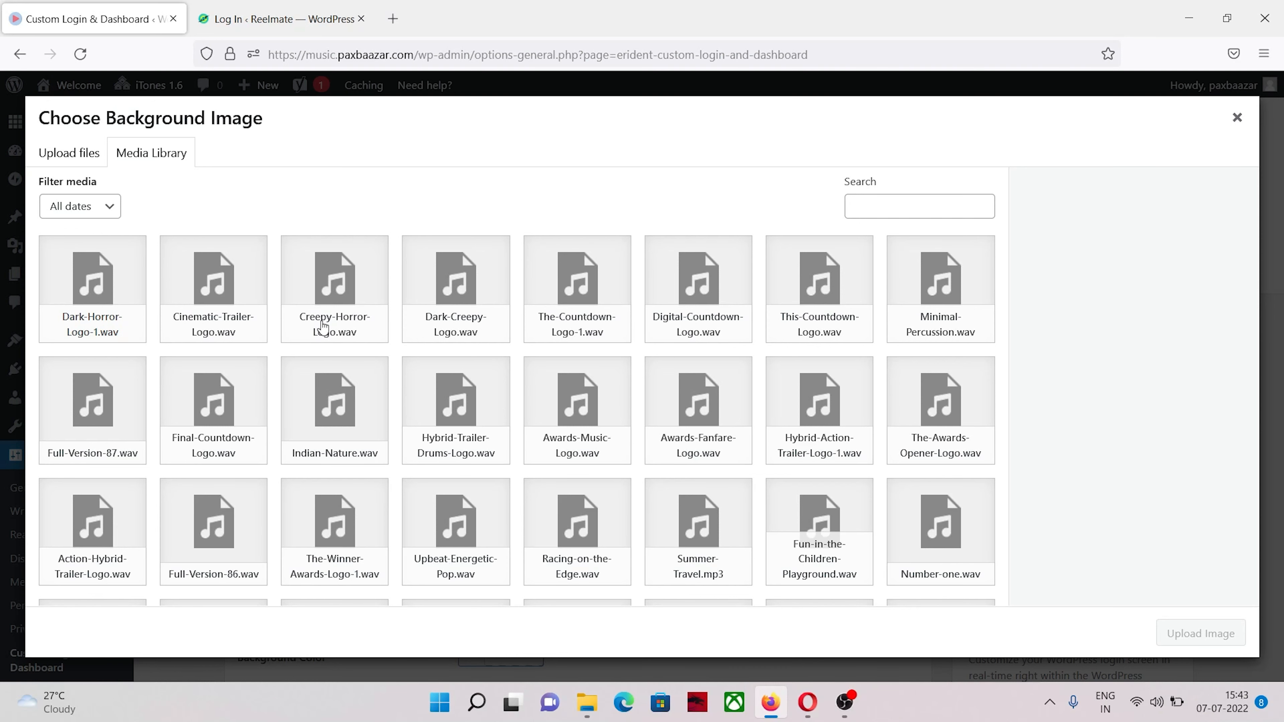
scroll(323, 328, down, 12)
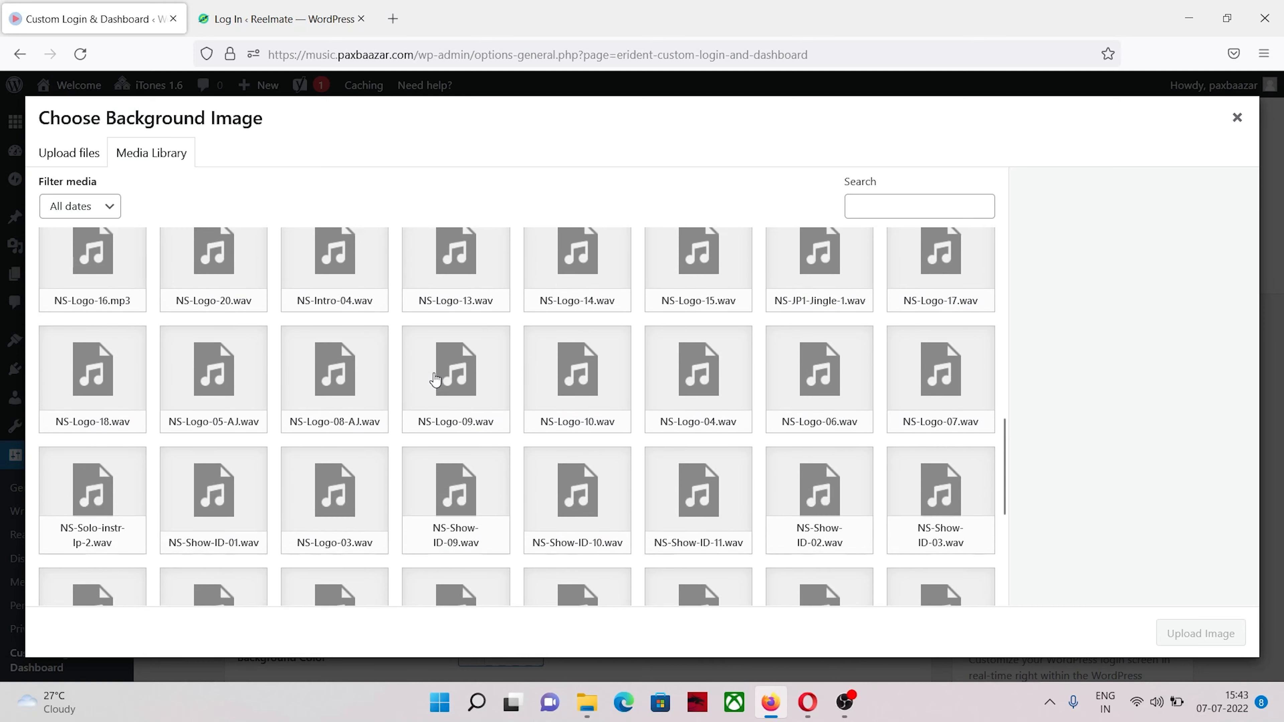
scroll(578, 476, up, 9)
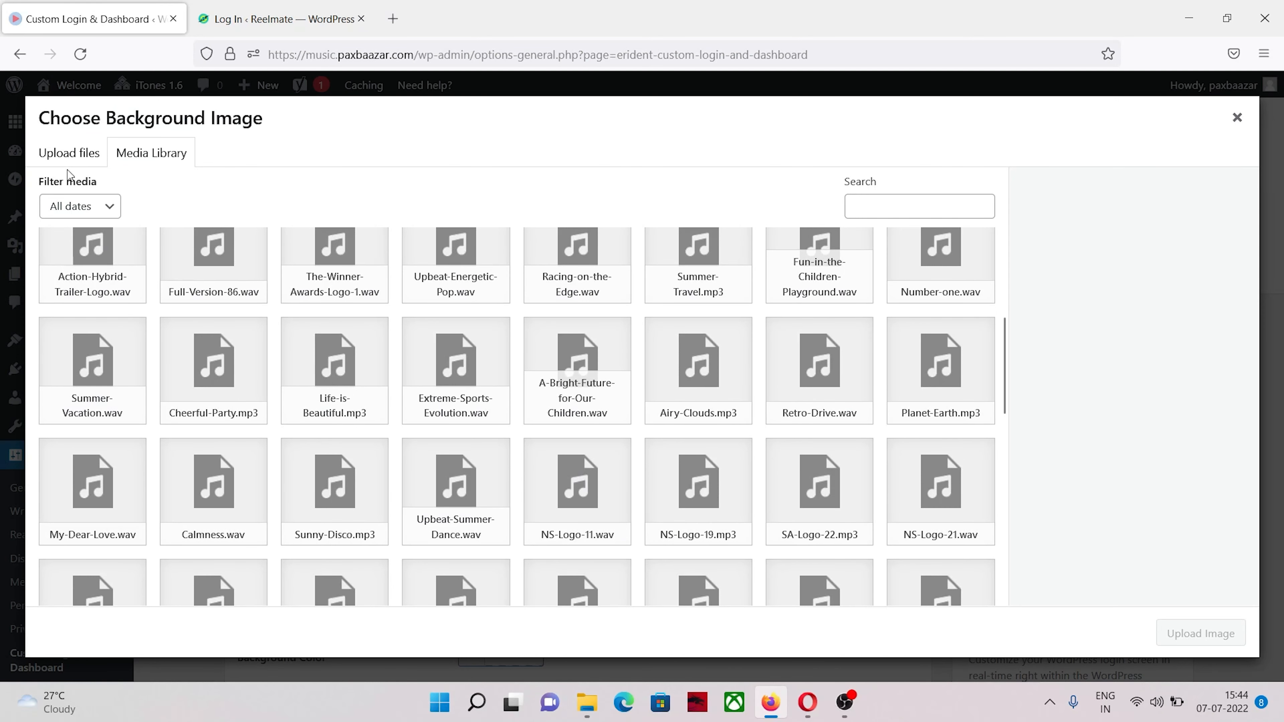
click(74, 154)
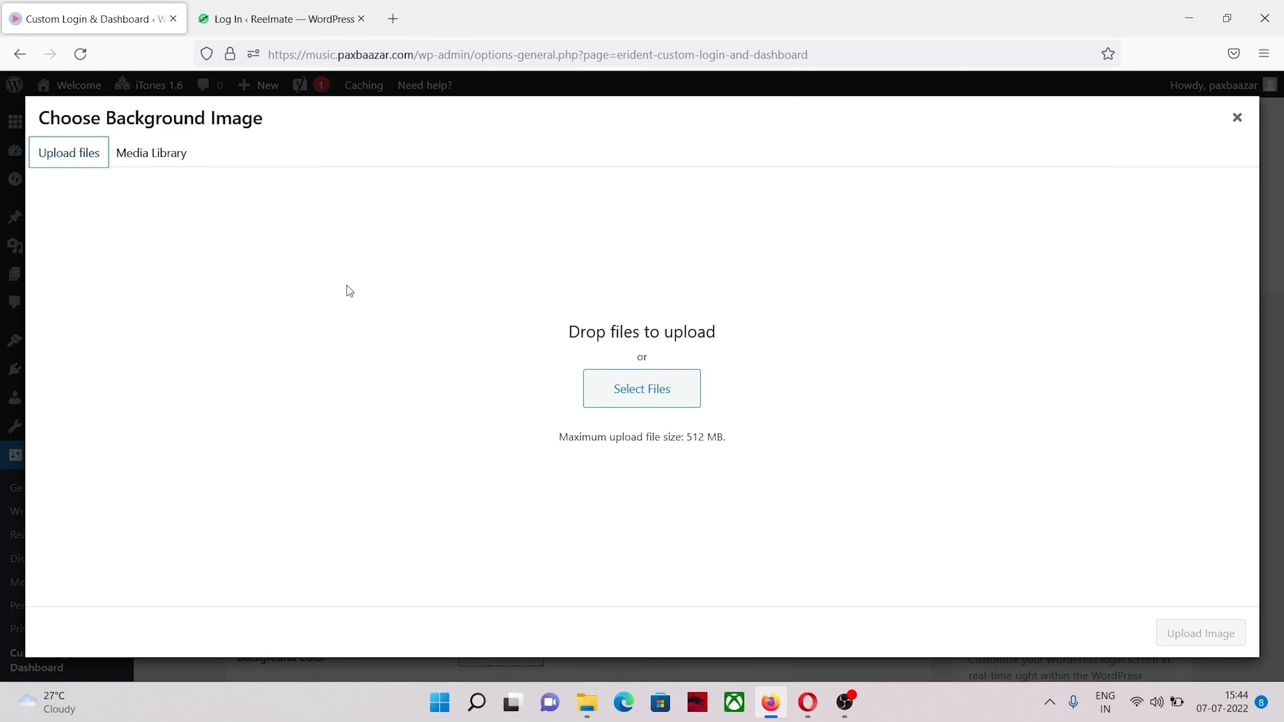
click(643, 397)
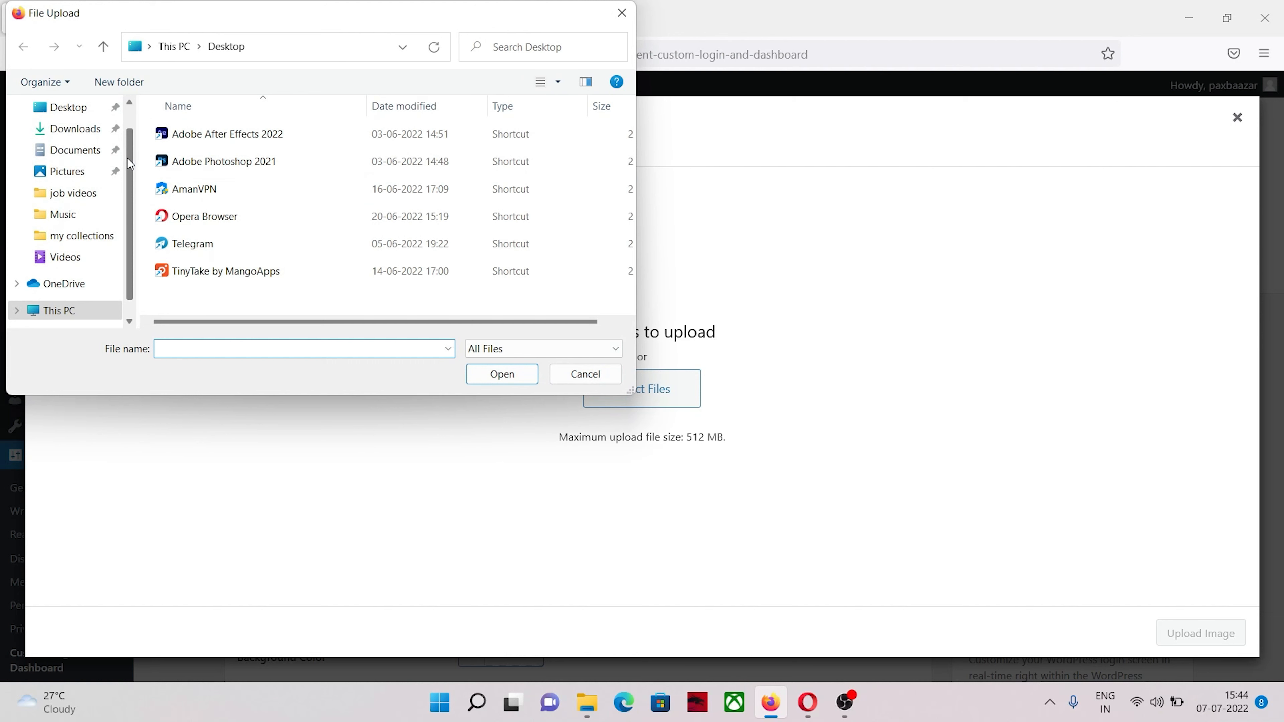
click(75, 128)
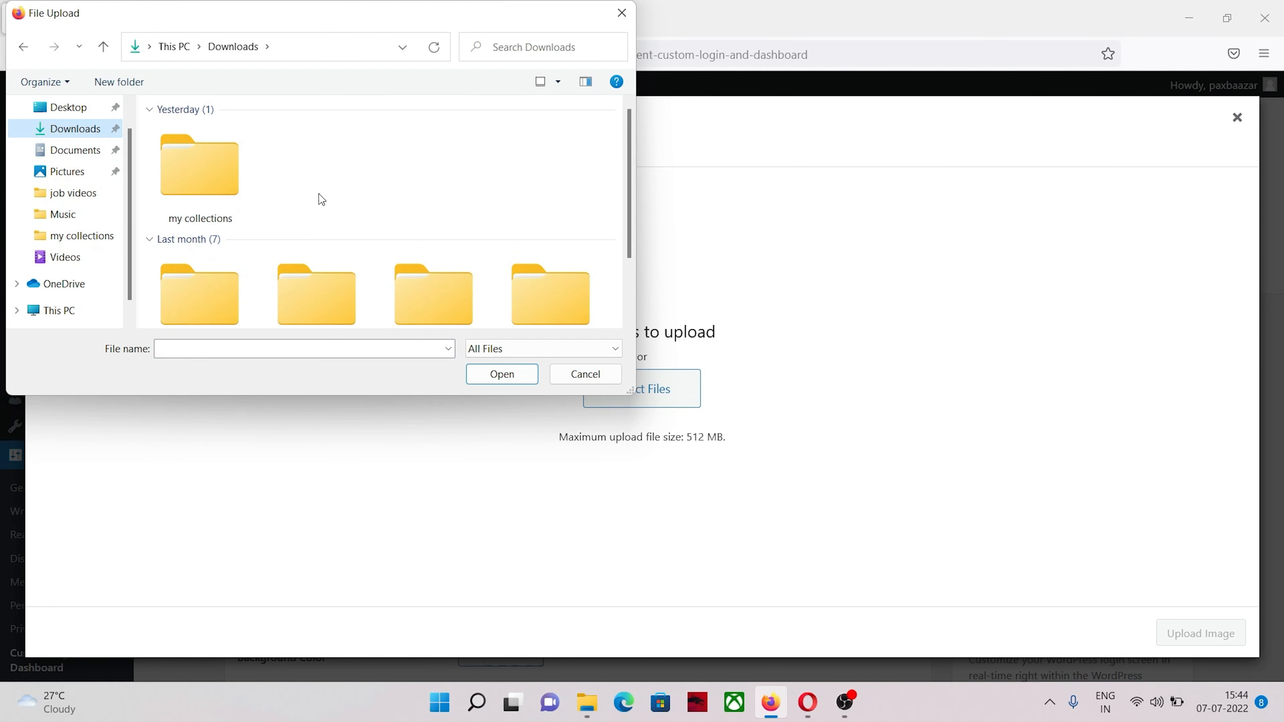
scroll(322, 199, down, 3)
scroll(326, 205, up, 3)
click(623, 12)
Search Google Images for "logo" in a new browser tab and save the black Apple logo image to Downloads.
click(408, 19)
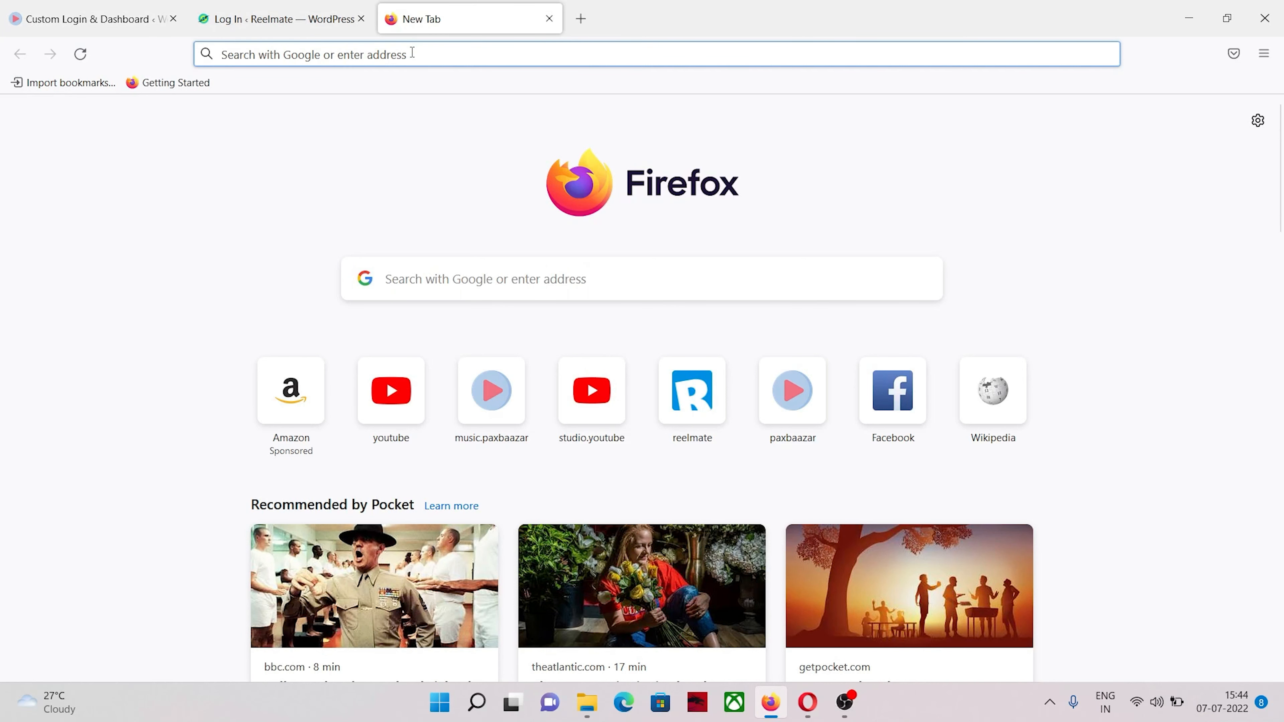
click(414, 53)
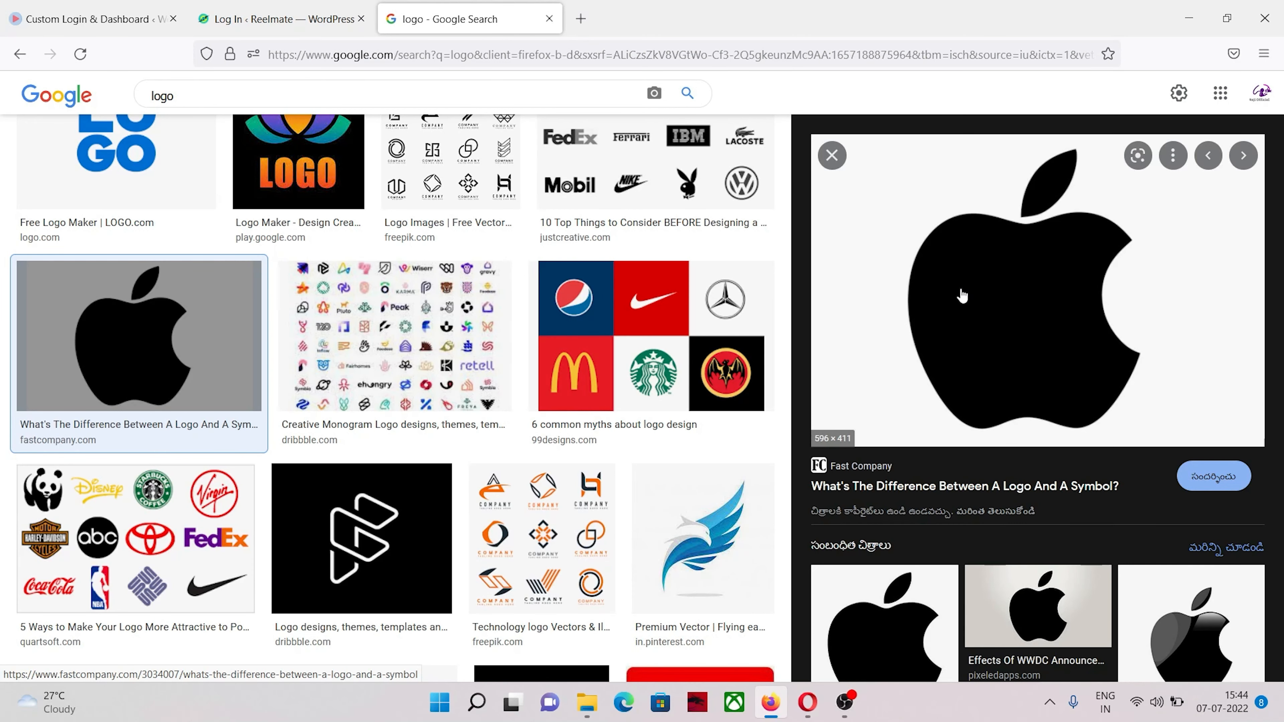
right_click(962, 296)
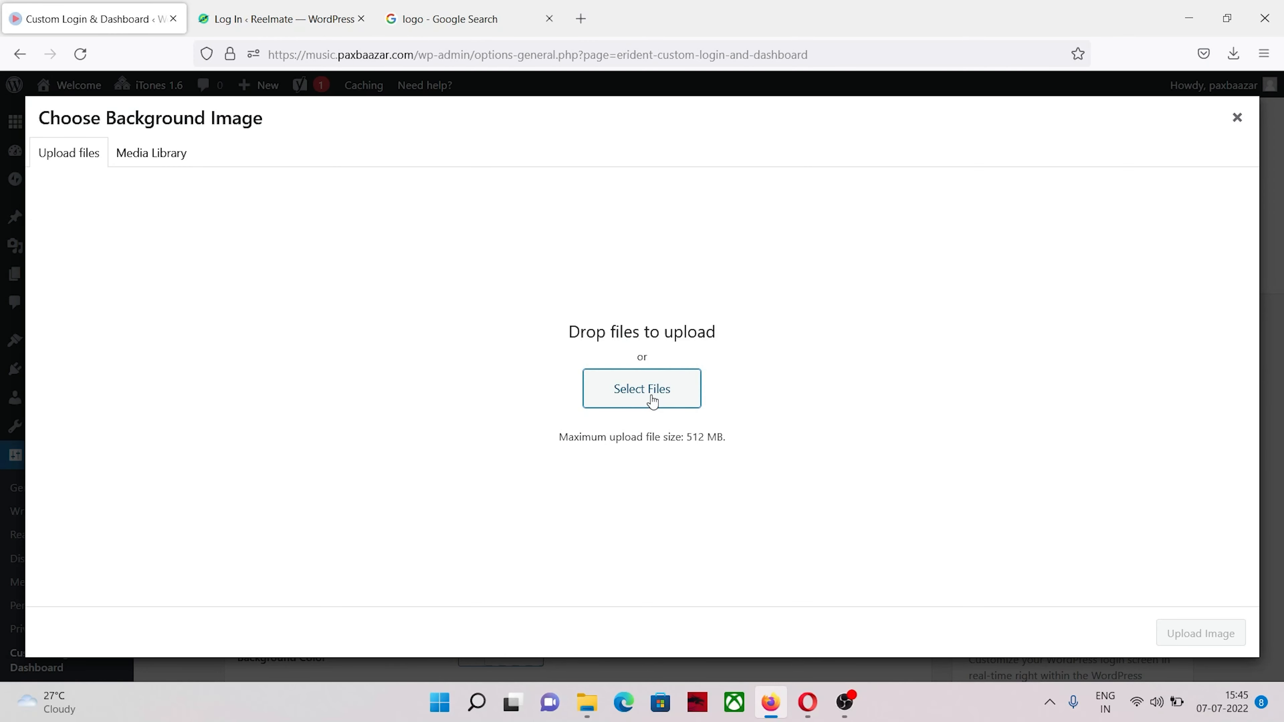
Upload the 3034007-inline-i-applelogo image from Downloads and use it as the login screen's logo.
click(652, 401)
click(223, 174)
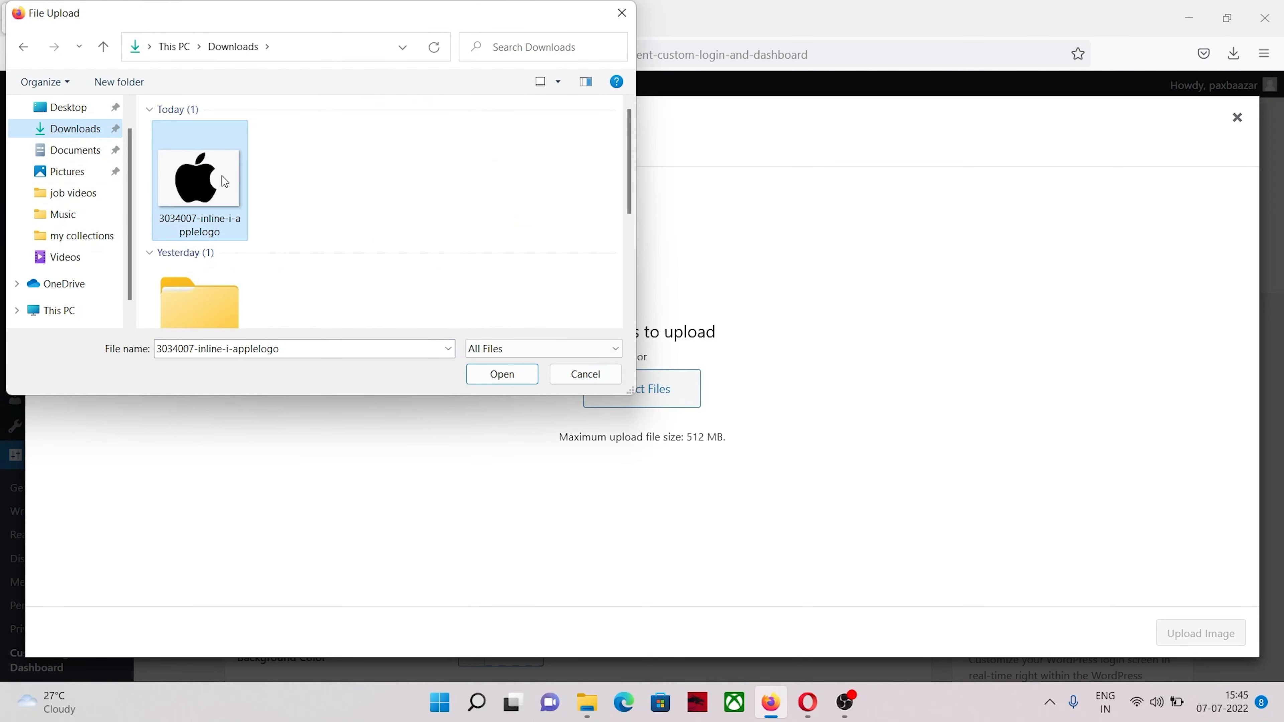
click(508, 377)
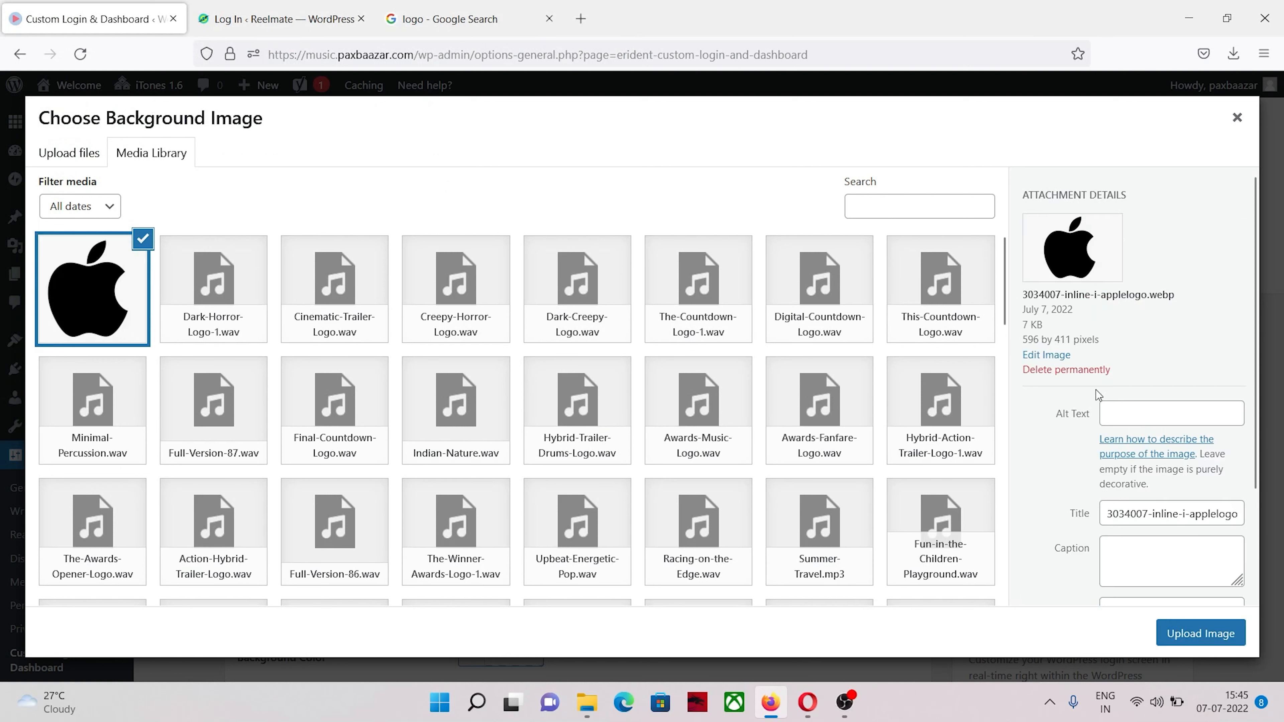
click(1200, 635)
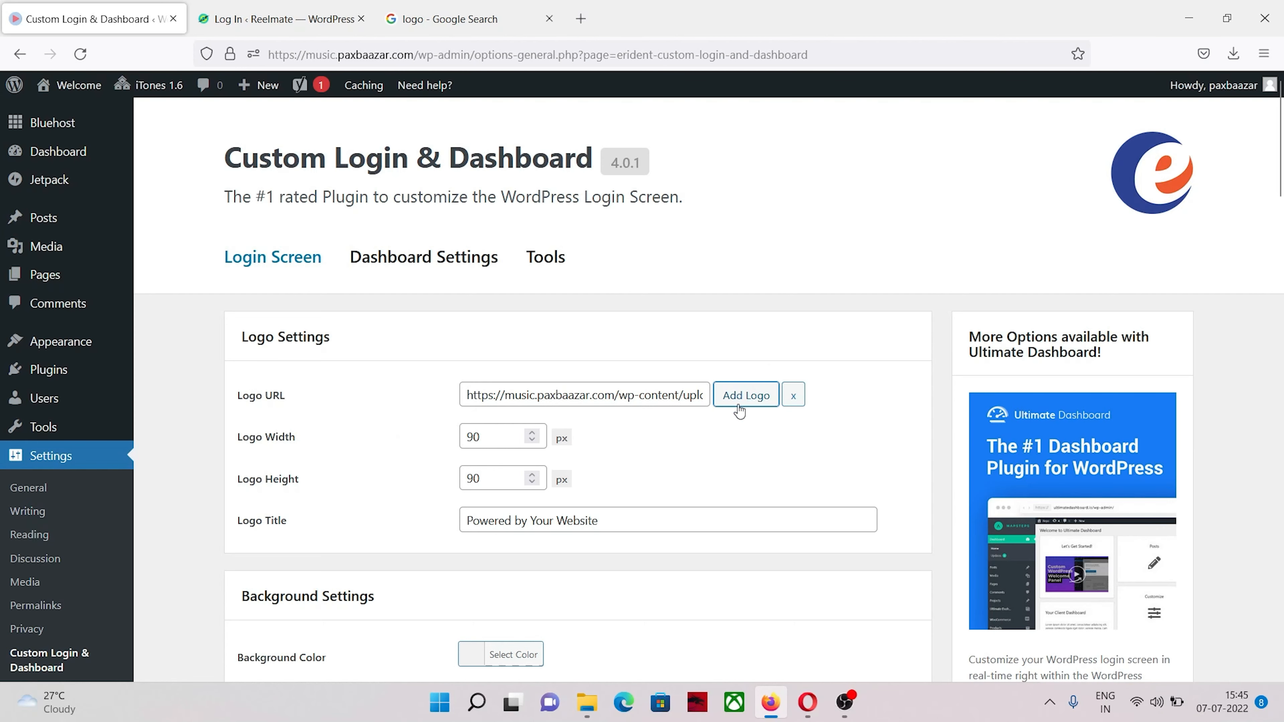
Save all the plugin settings and reload the login page in Opera to check the new logo.
scroll(576, 440, down, 5)
scroll(577, 440, down, 5)
scroll(315, 526, down, 5)
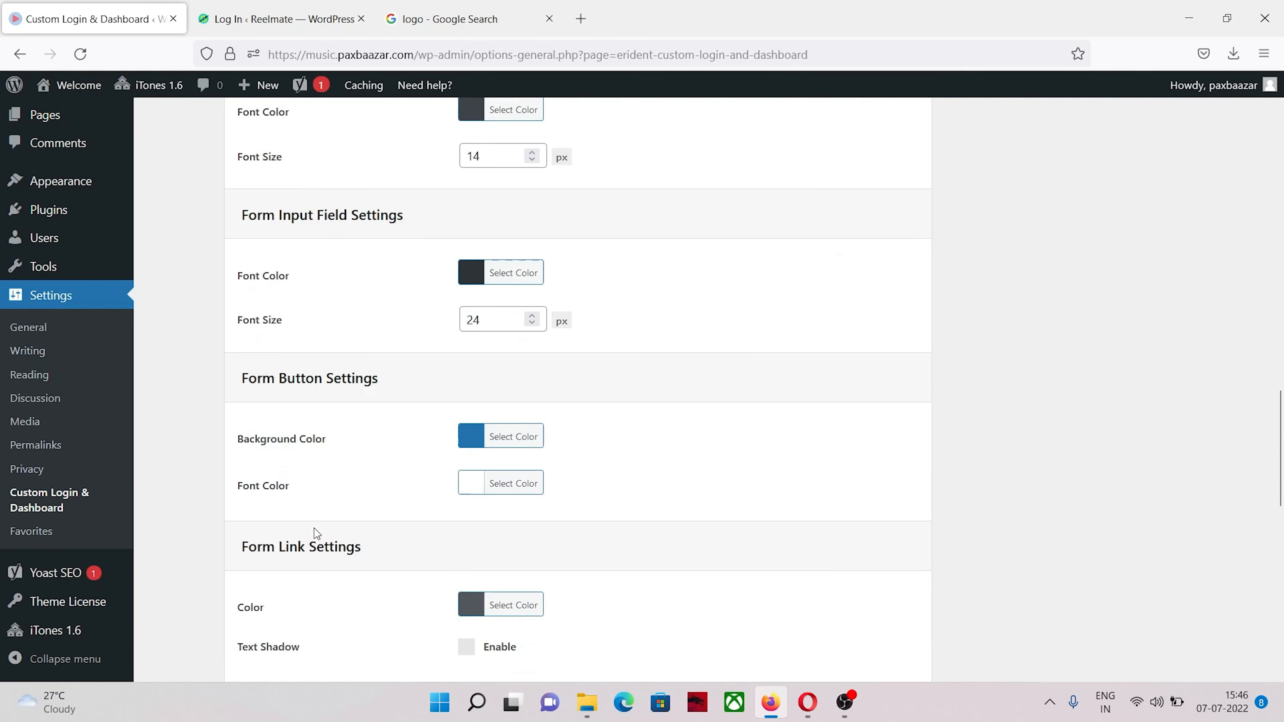
scroll(316, 547, down, 3)
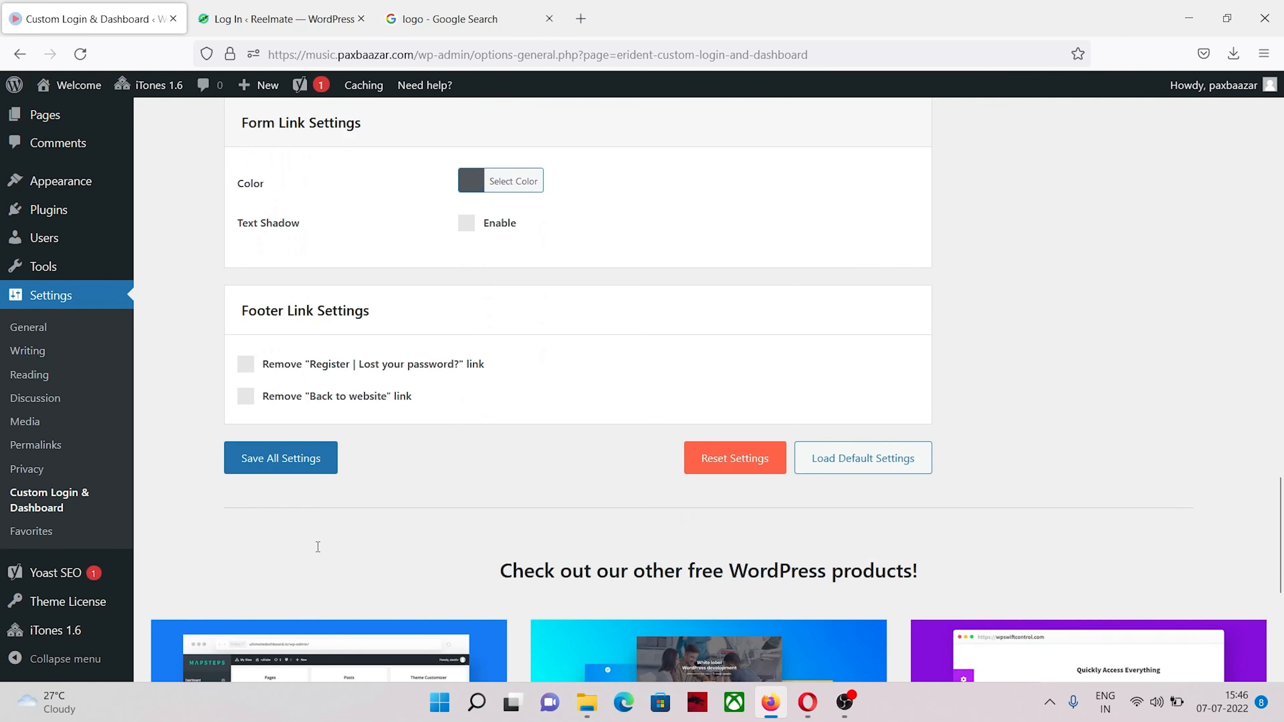
click(292, 458)
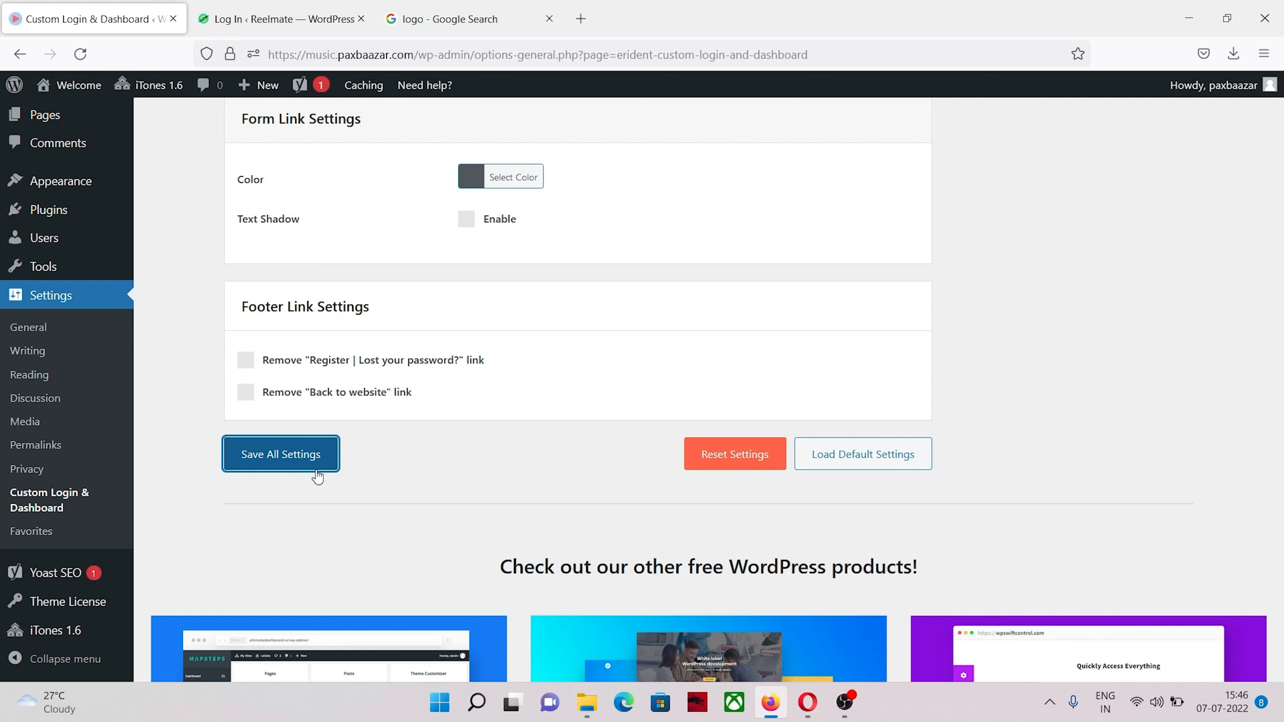
click(808, 702)
click(104, 43)
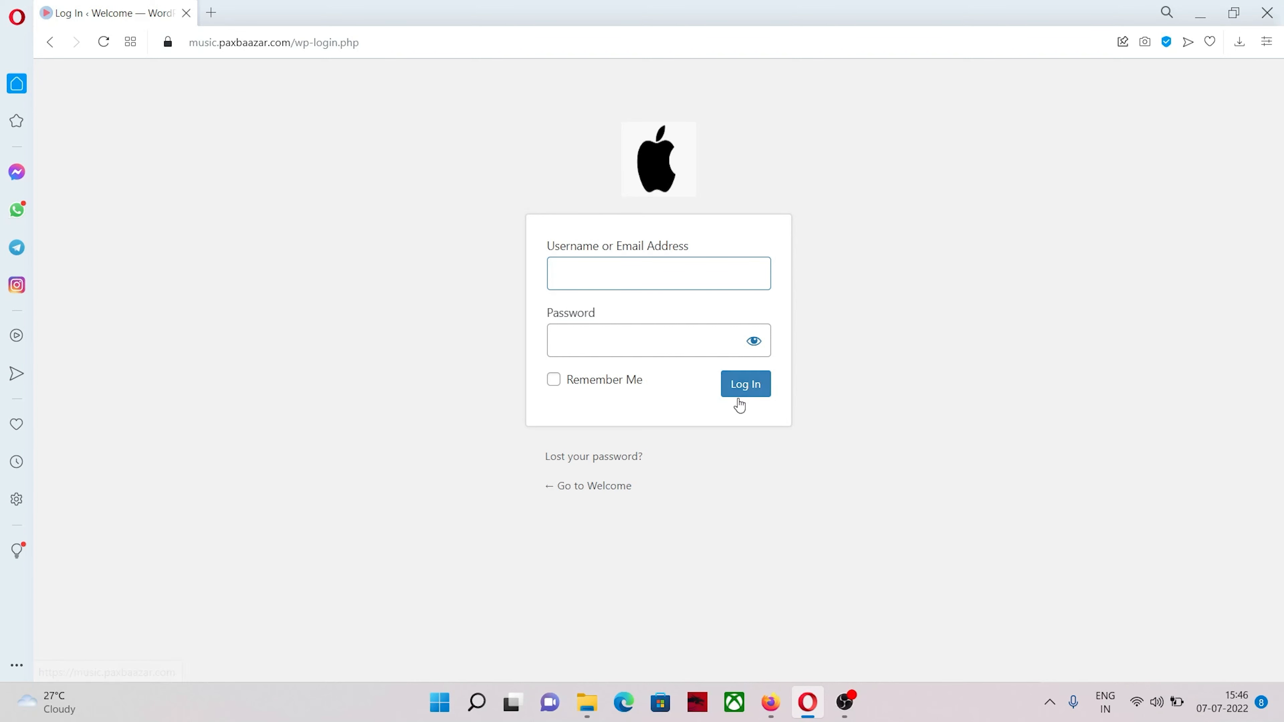
Return to the plugin settings in Firefox and set the logo width and height to 300 px each.
click(771, 702)
scroll(484, 279, up, 20)
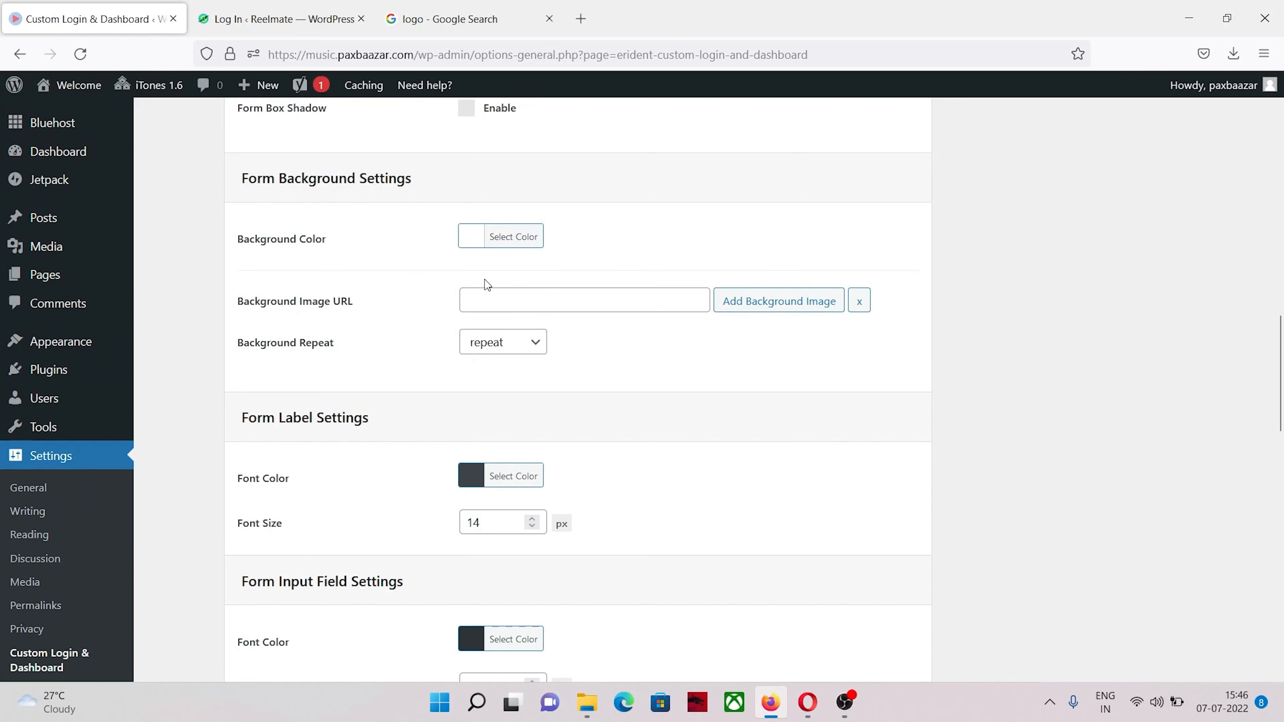
double_click(480, 172)
text(900)
key(Tab)
text(300)
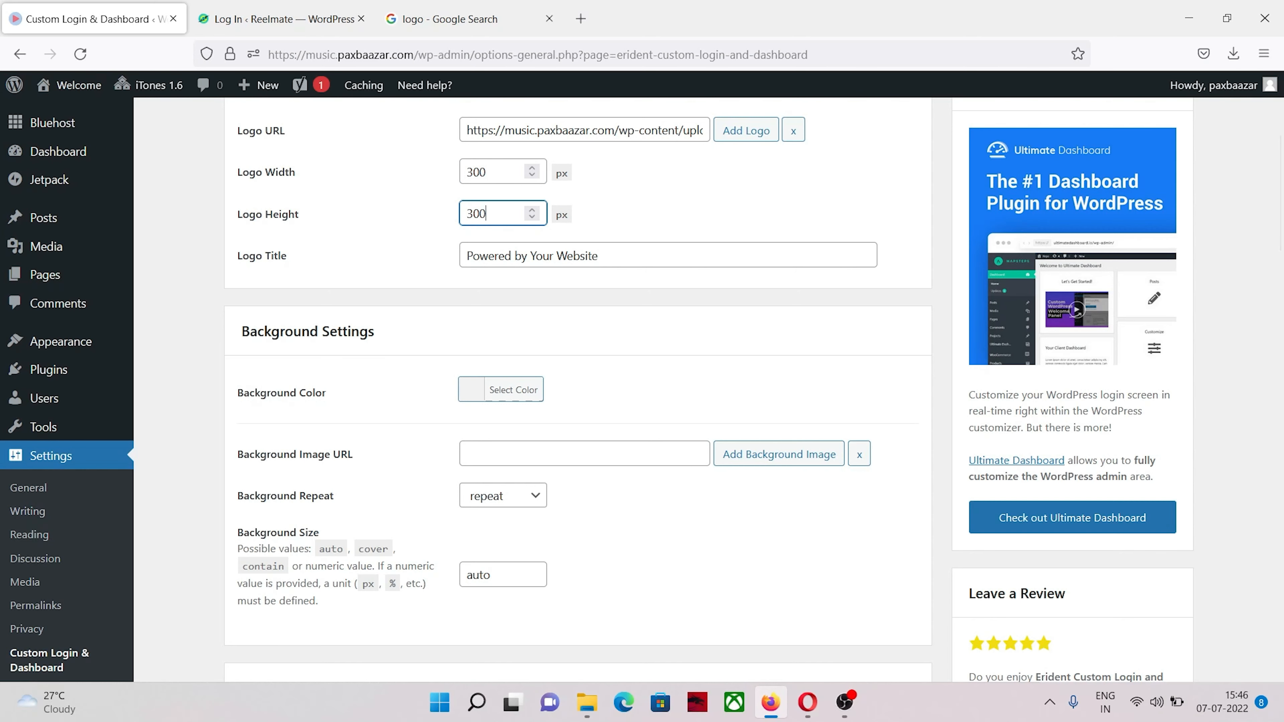
Save the changed logo dimensions and reload the login page in Opera to check the logo's size.
scroll(355, 395, down, 20)
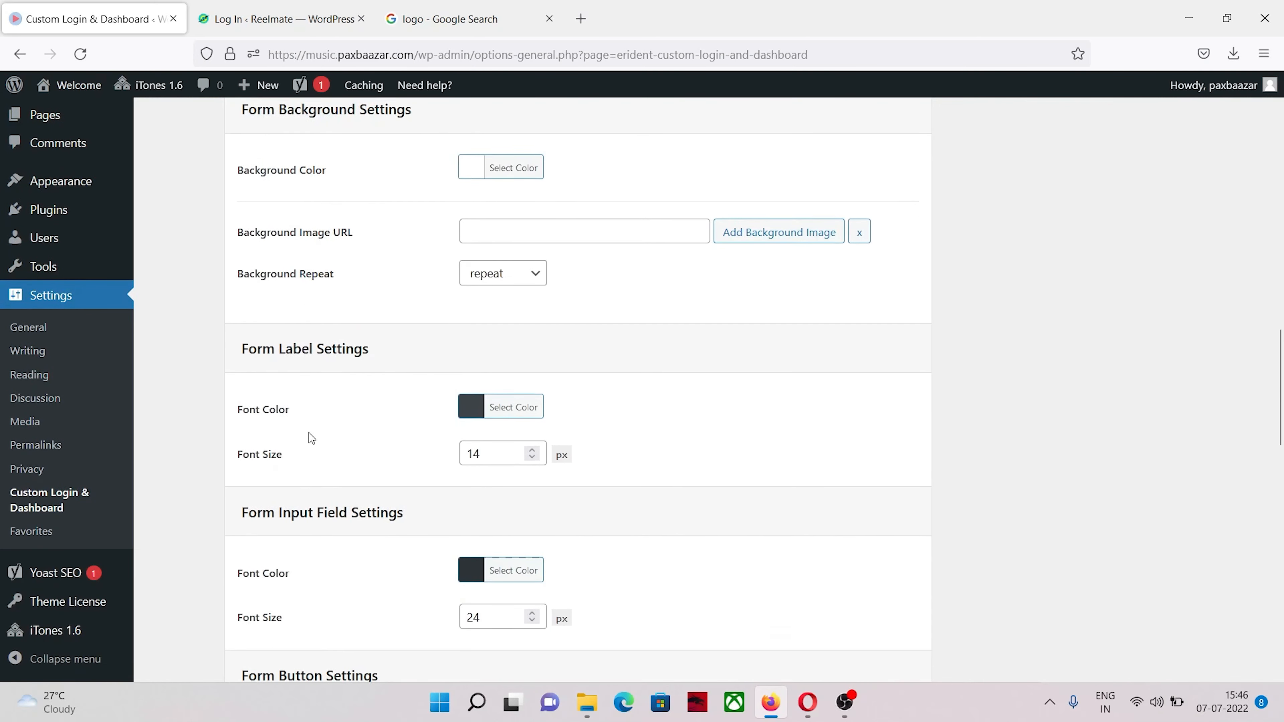
scroll(302, 454, down, 8)
click(258, 284)
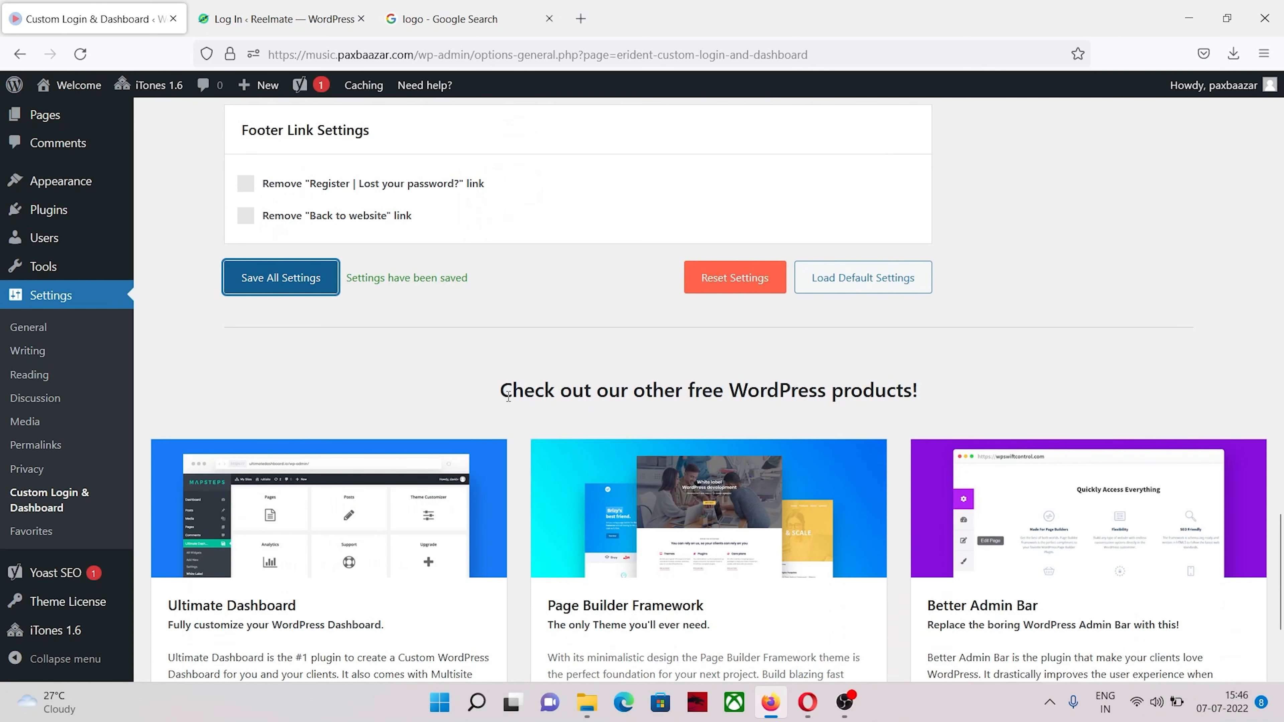
click(808, 703)
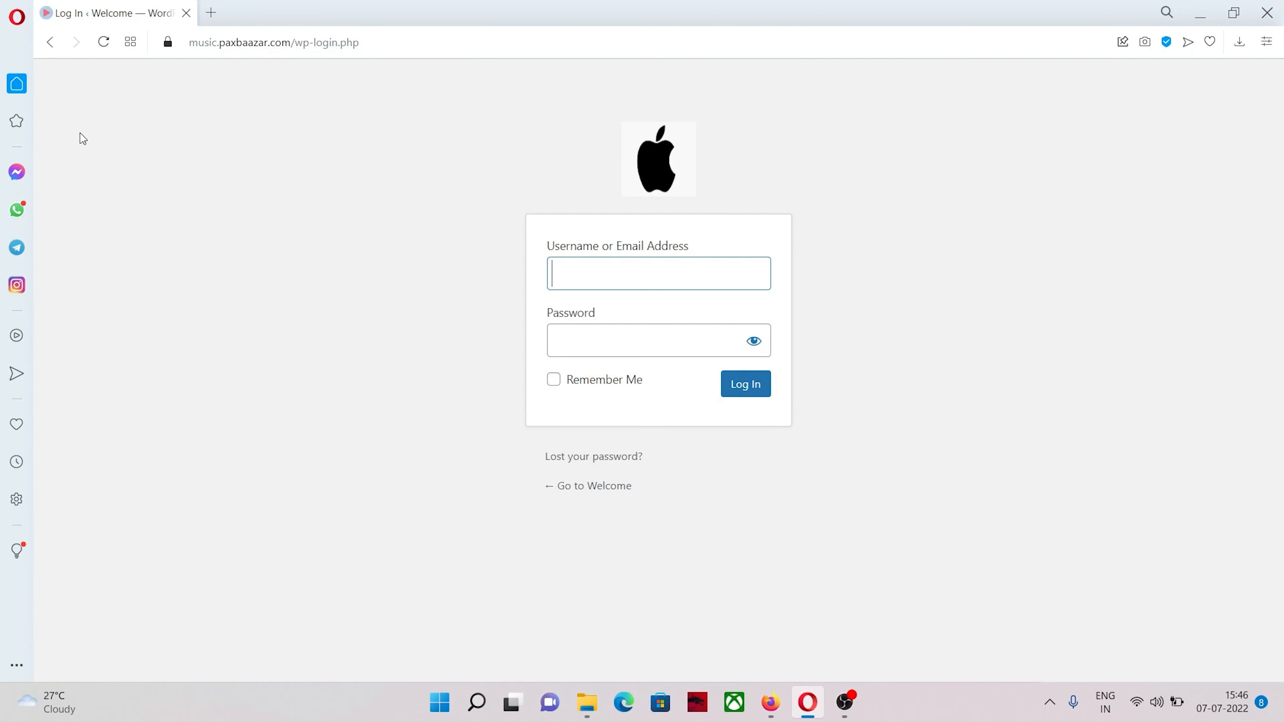
click(104, 44)
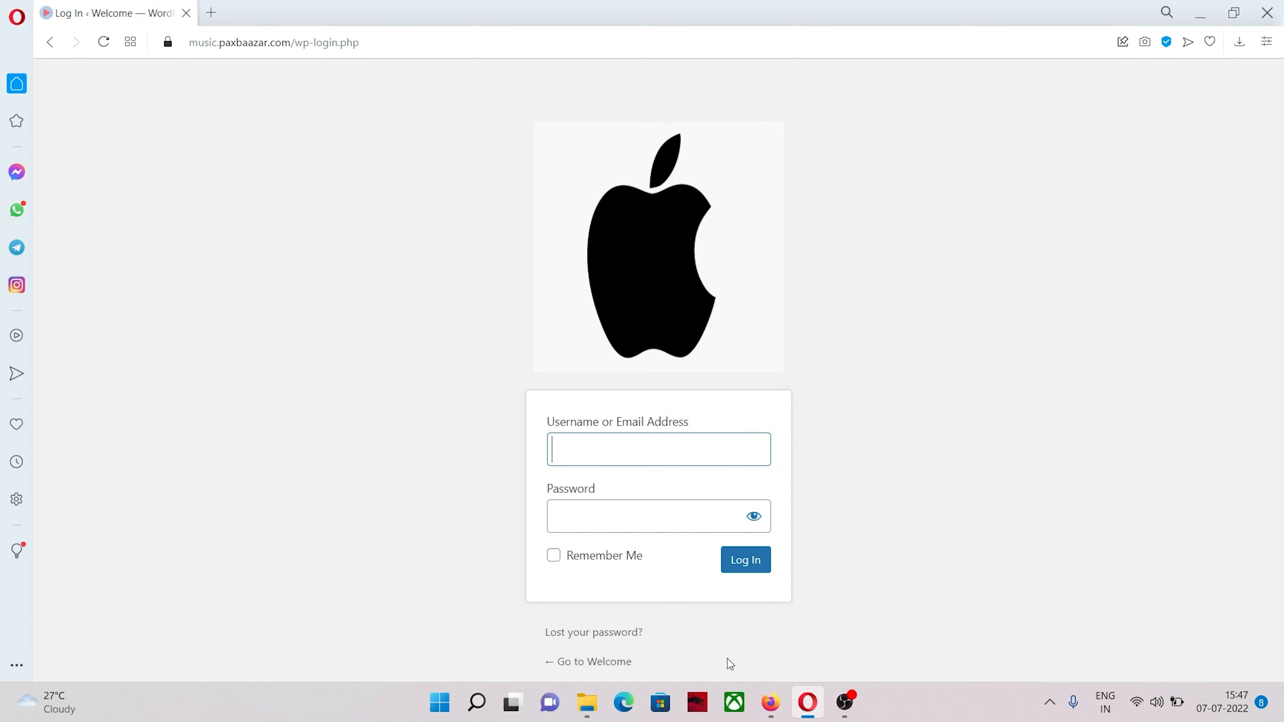
Return to the plugin settings in Firefox and set the logo width and height to 150 px each.
click(771, 703)
key(BackSpace)
key(BackSpace)
key(BackSpace)
text(150)
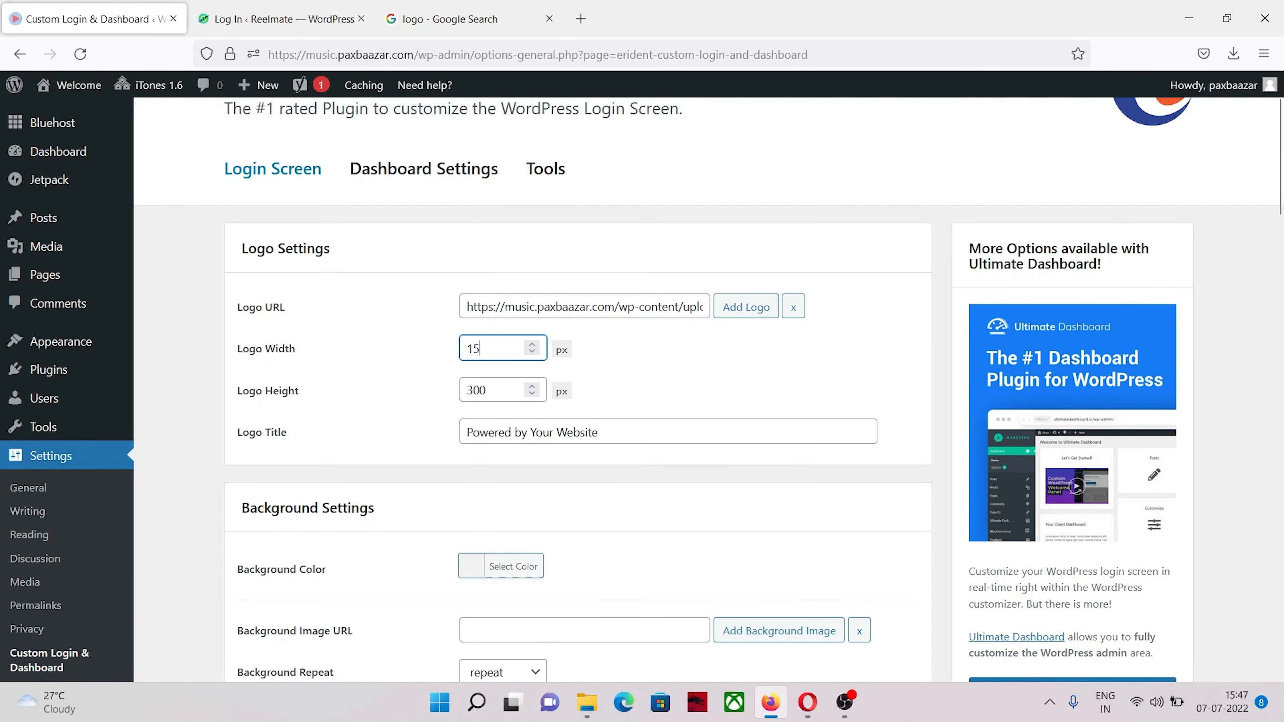
click(488, 380)
double_click(488, 385)
text(150)
Replace the default logo title with "paxbaazar".
scroll(609, 255, down, 3)
click(609, 255)
triple_click(608, 255)
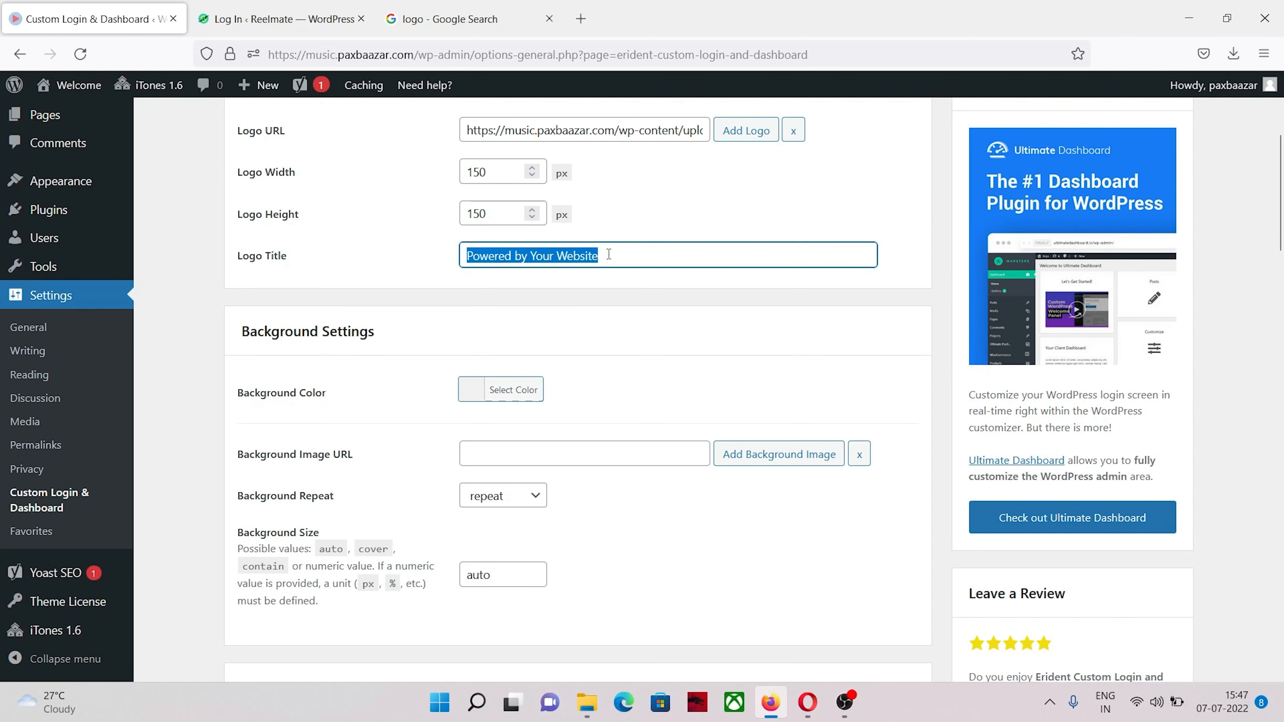
key(BackSpace)
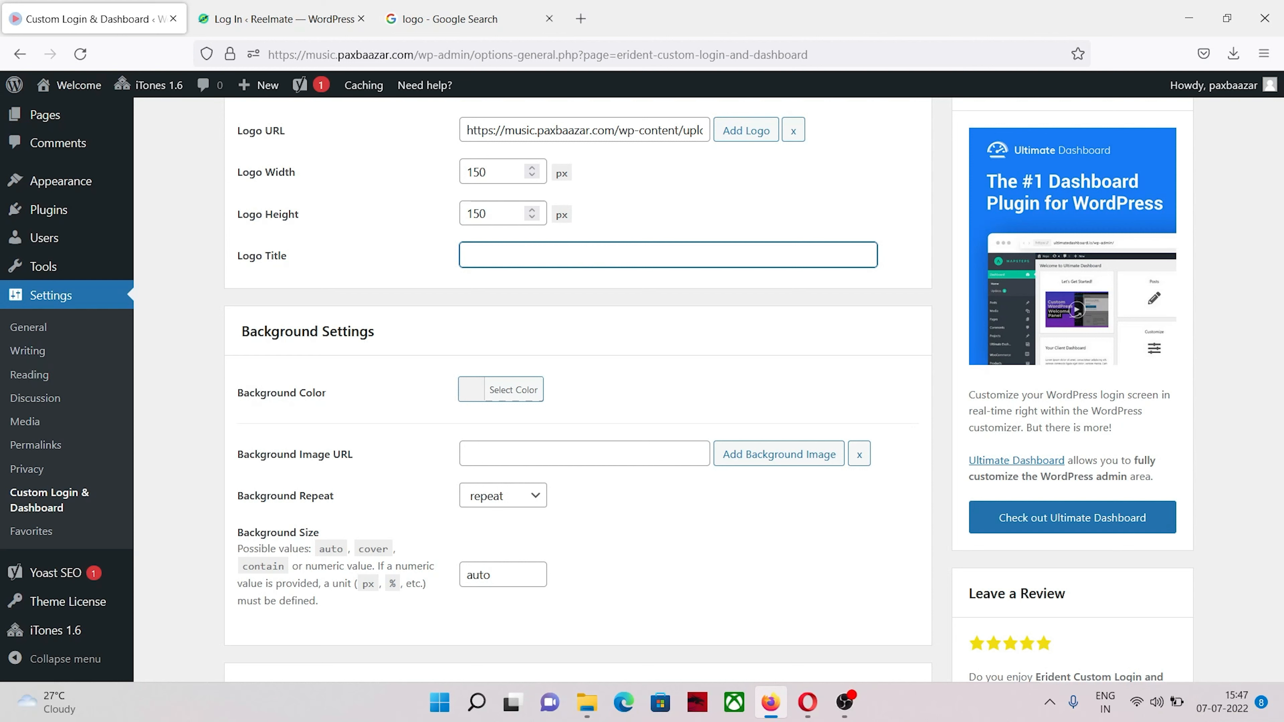
text(paxbaazar)
Save the new logo size and title, and reload the login page in Opera to check the logo.
scroll(565, 295, down, 15)
scroll(312, 493, down, 8)
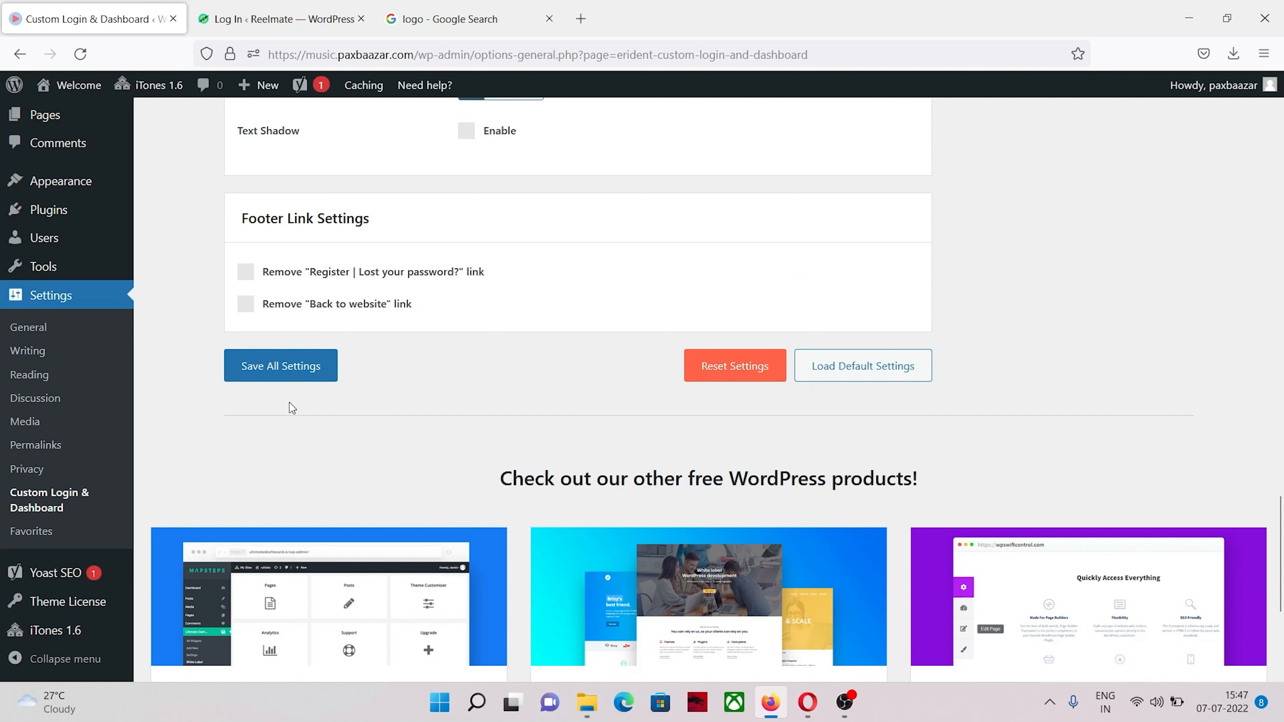
click(281, 365)
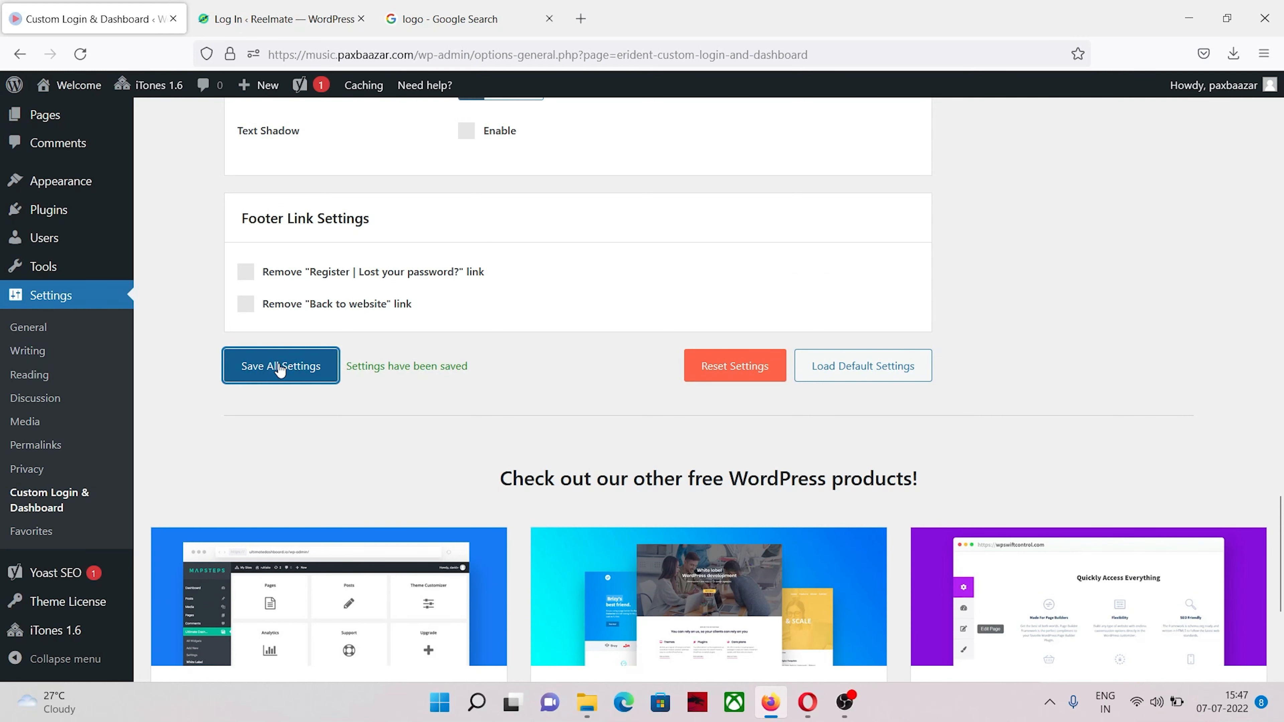
click(807, 702)
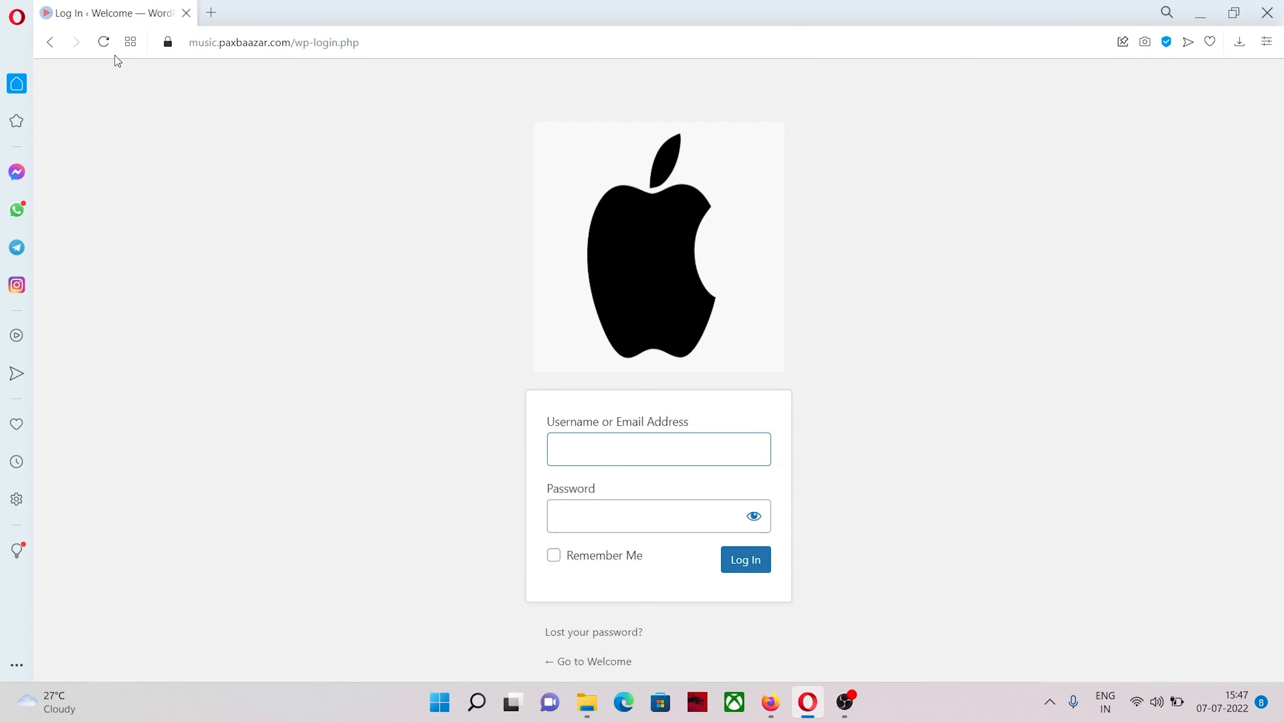
click(103, 44)
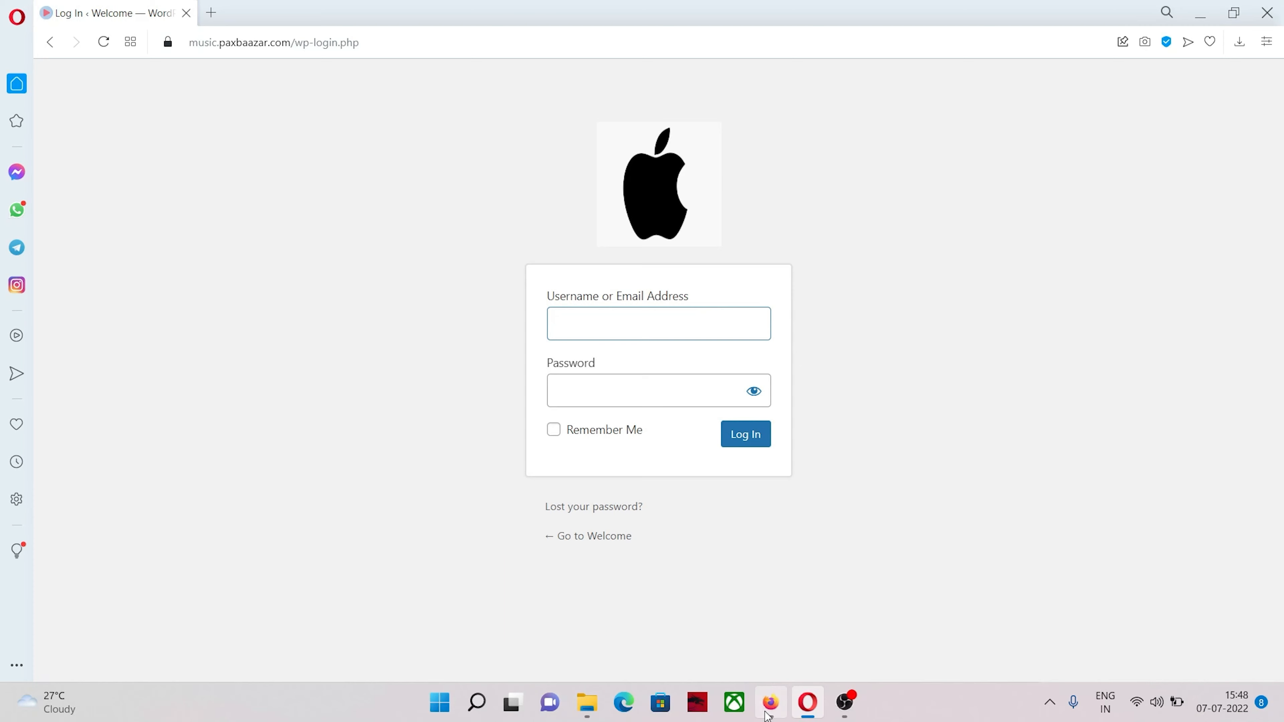
Return to the plugin settings in Firefox and set the login screen's background color to bright yellow.
click(771, 703)
scroll(367, 323, up, 15)
scroll(381, 349, up, 15)
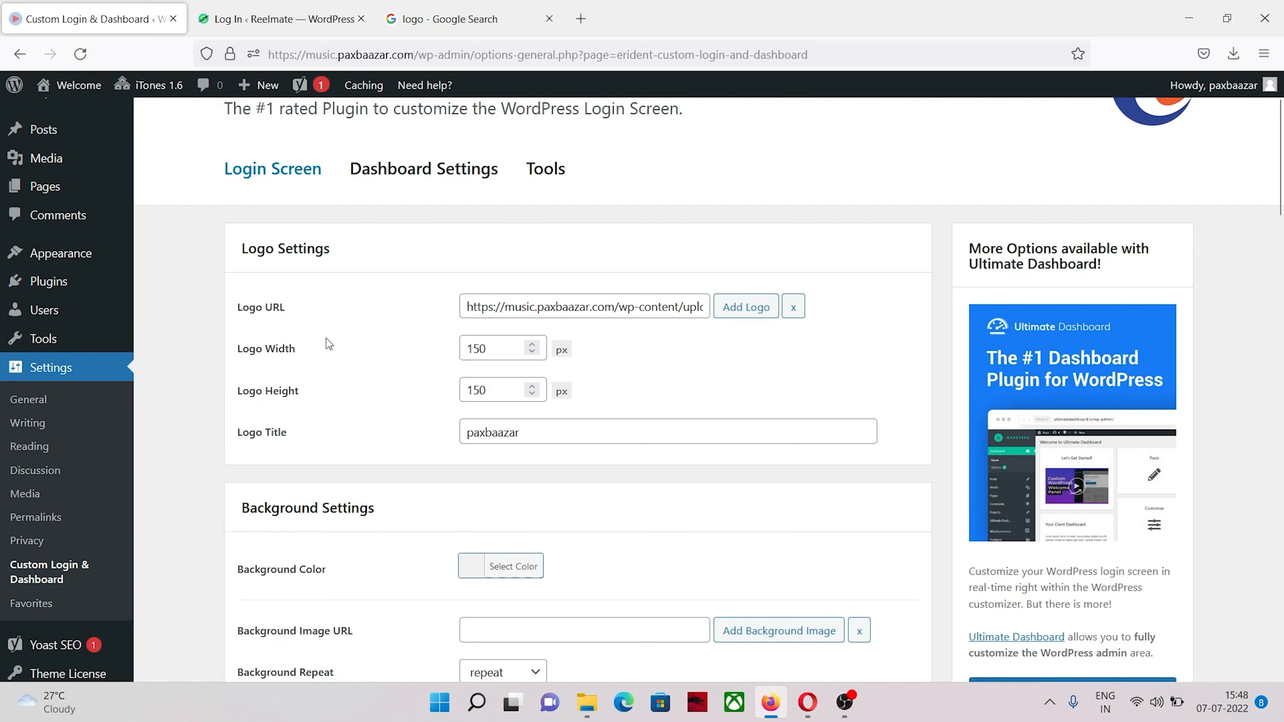
scroll(328, 339, down, 5)
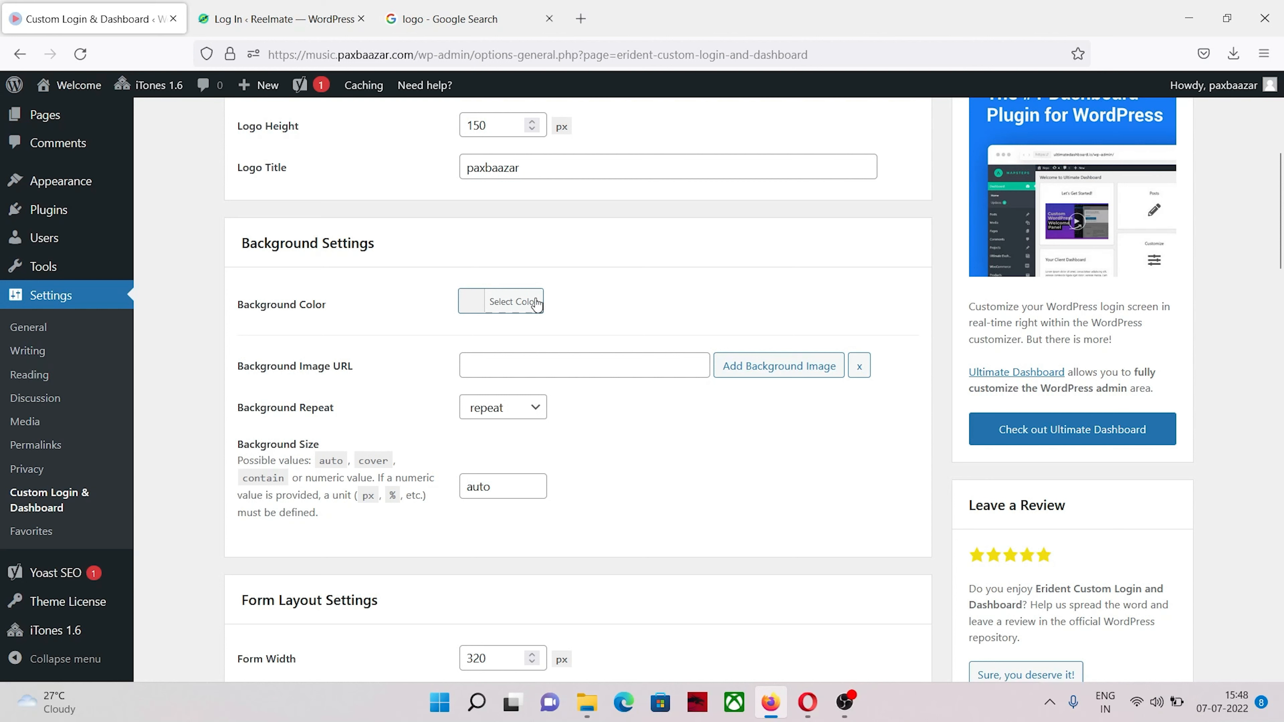
click(472, 306)
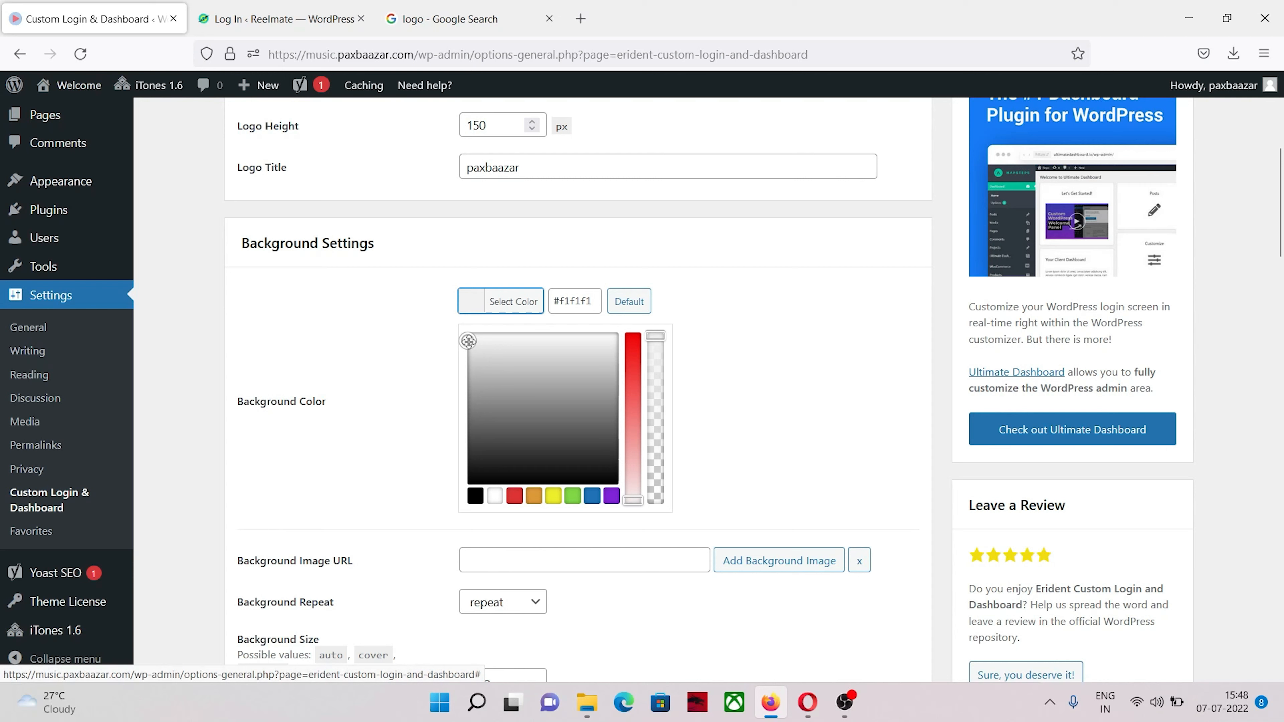
click(553, 495)
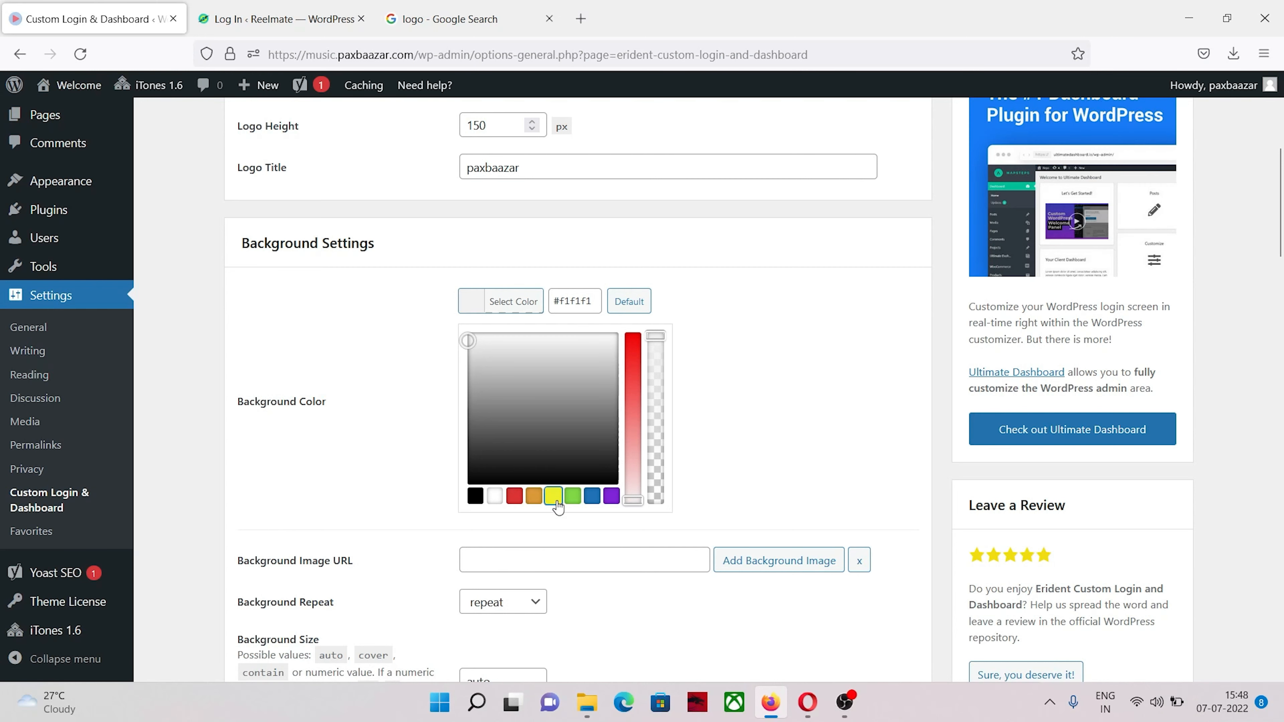
drag(486, 346, 496, 317)
scroll(779, 228, down, 2)
click(774, 238)
Save the background color and reload the login page in Opera to check it.
scroll(391, 404, down, 10)
scroll(391, 404, down, 8)
click(277, 197)
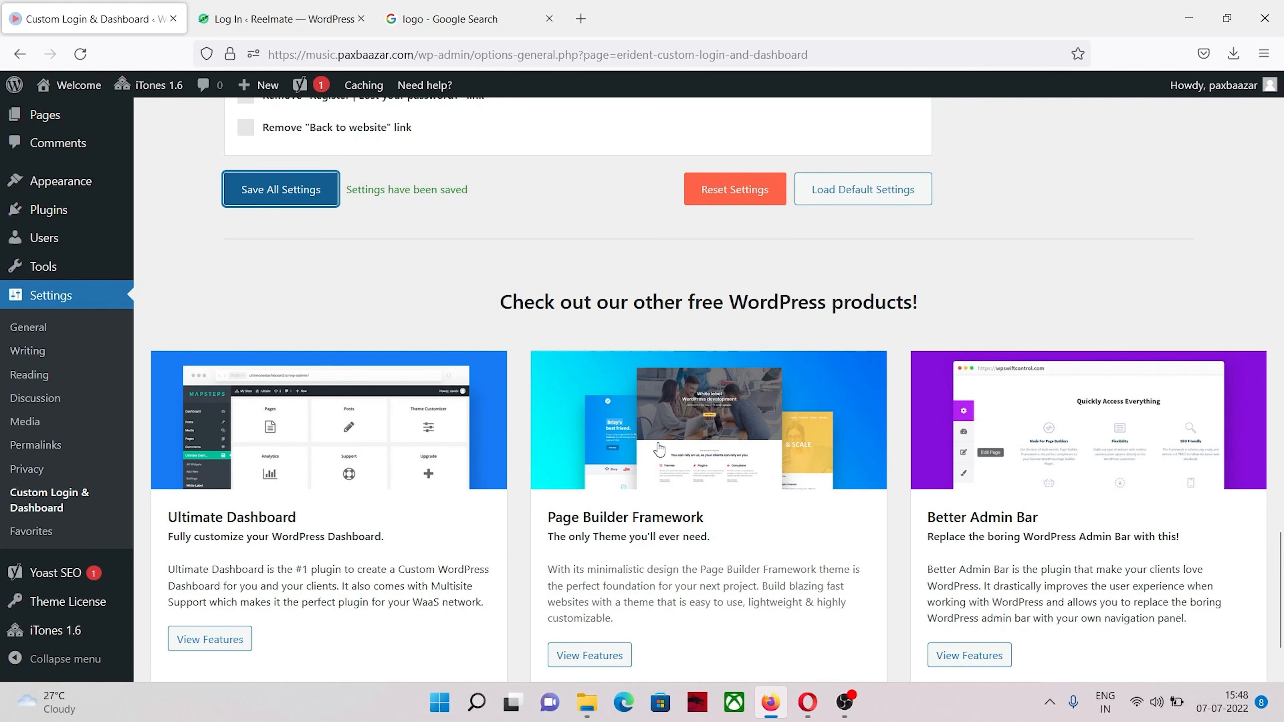
click(808, 701)
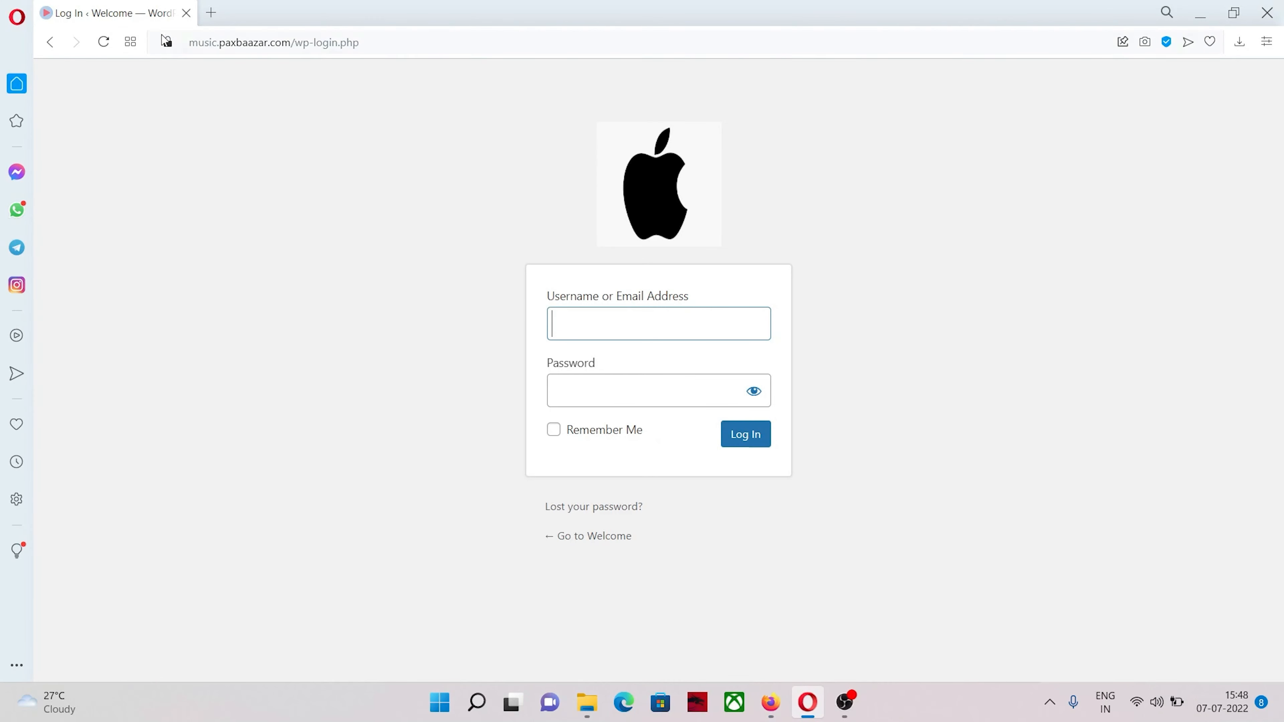
click(104, 43)
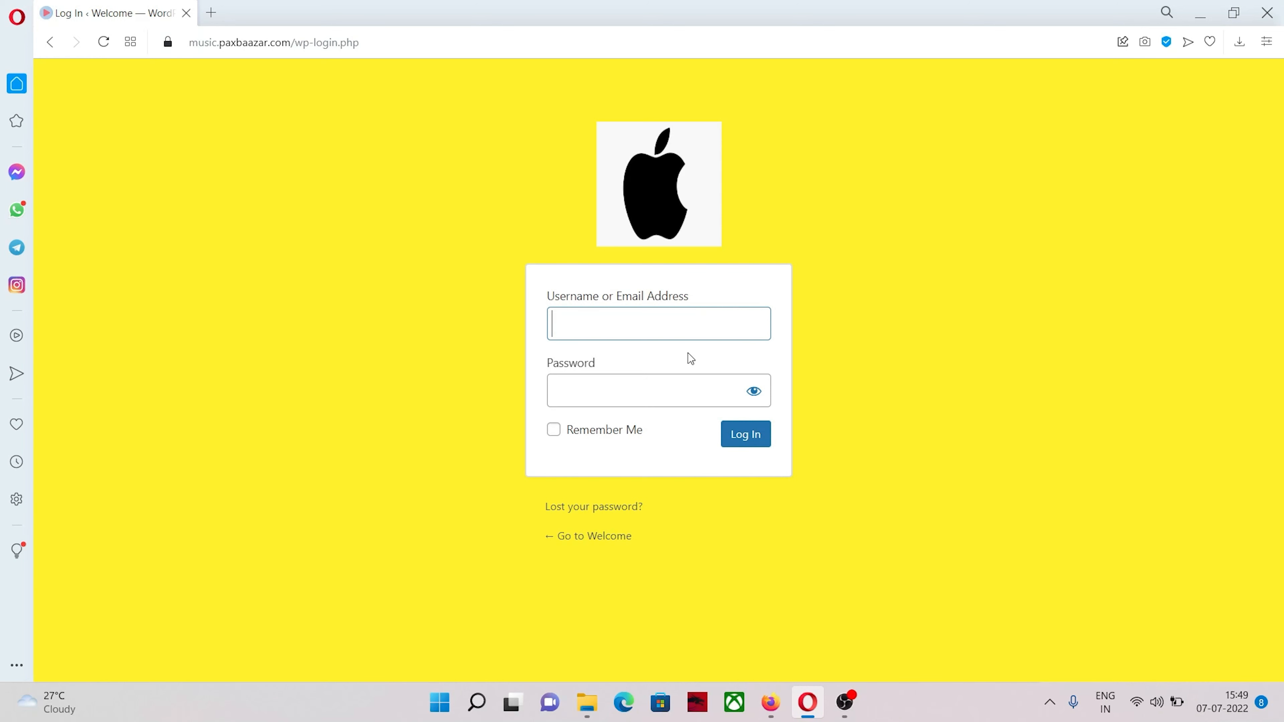
Return to the plugin settings in Firefox and open the background image chooser.
click(771, 702)
scroll(539, 373, up, 15)
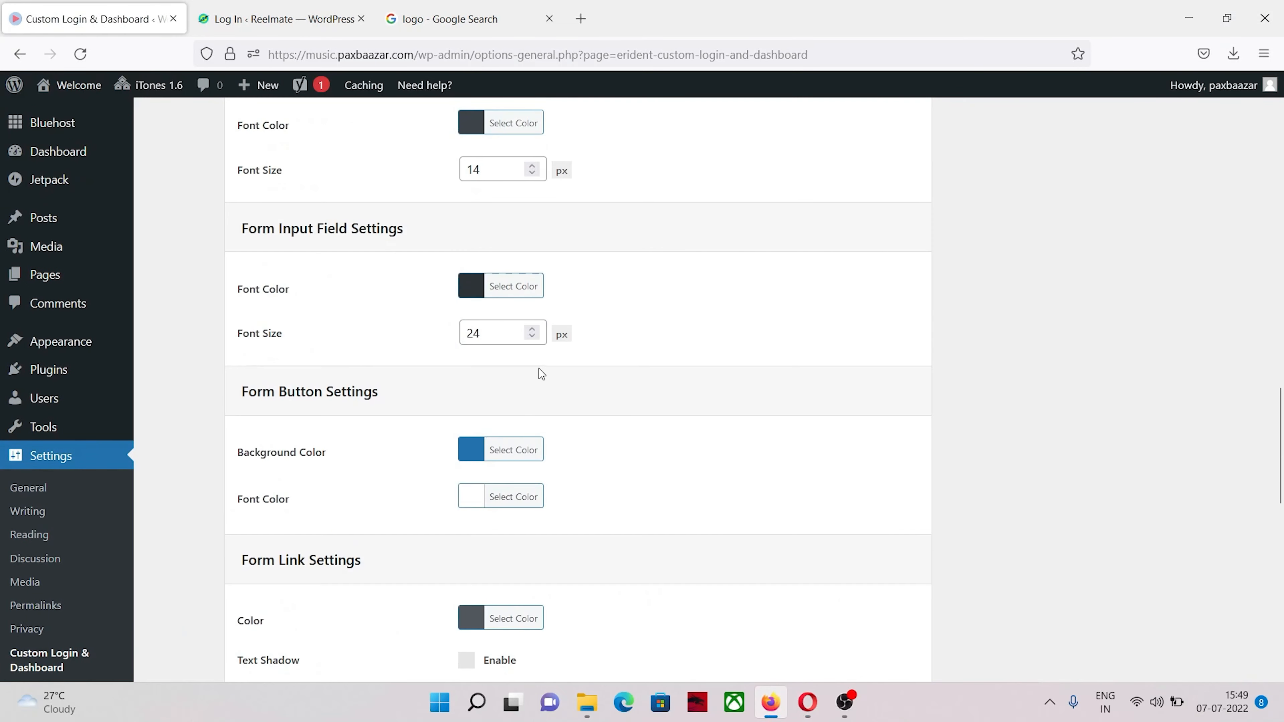
scroll(560, 391, up, 5)
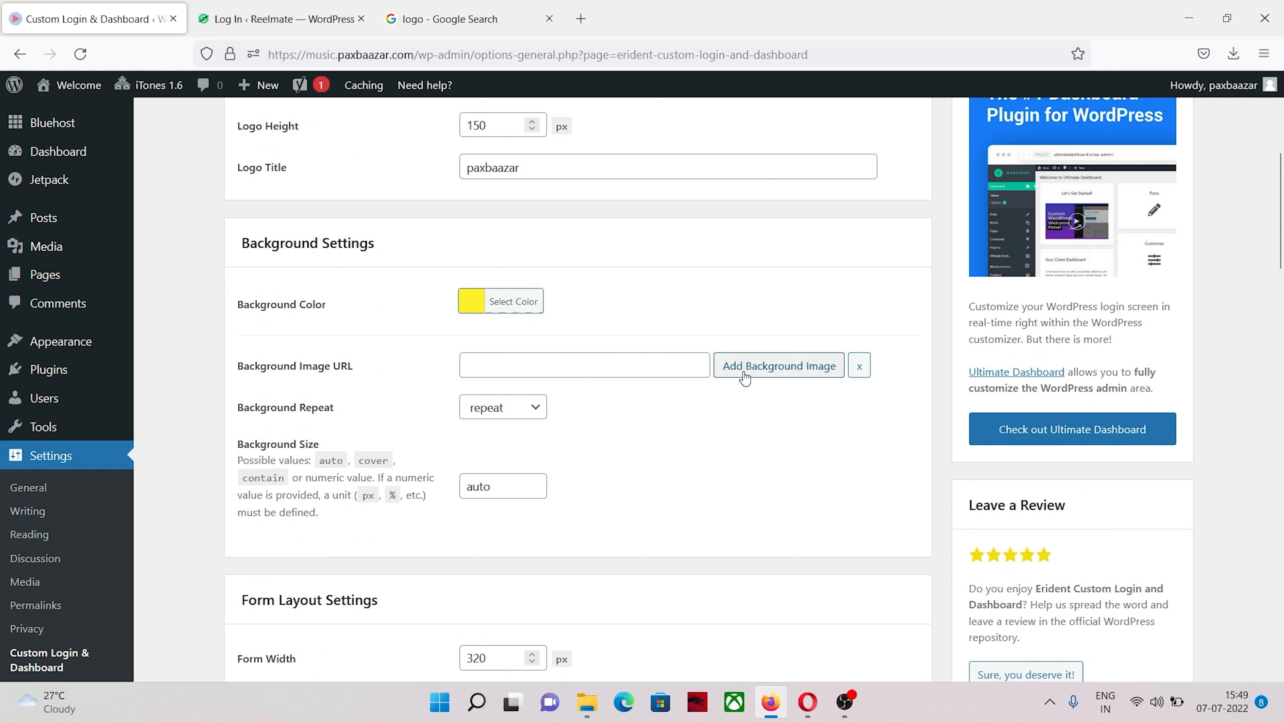
click(770, 374)
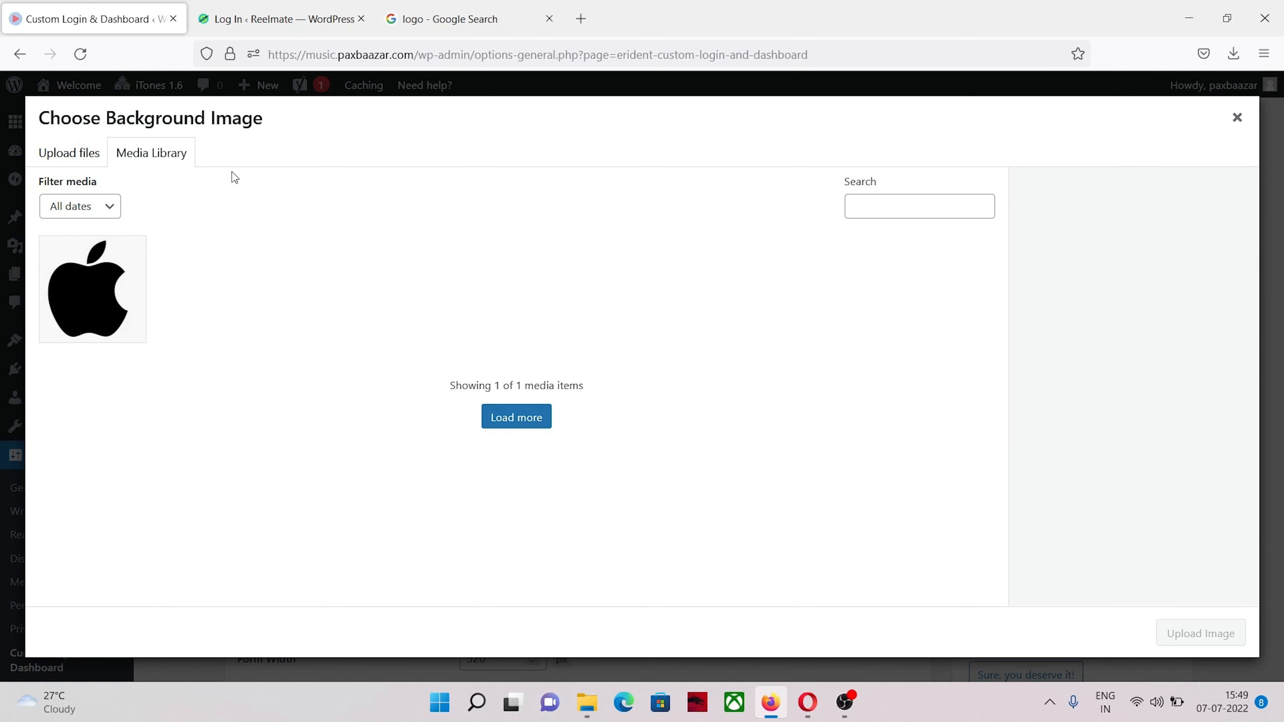
Search Google Images for "background image", starting from the open logo search results.
click(455, 19)
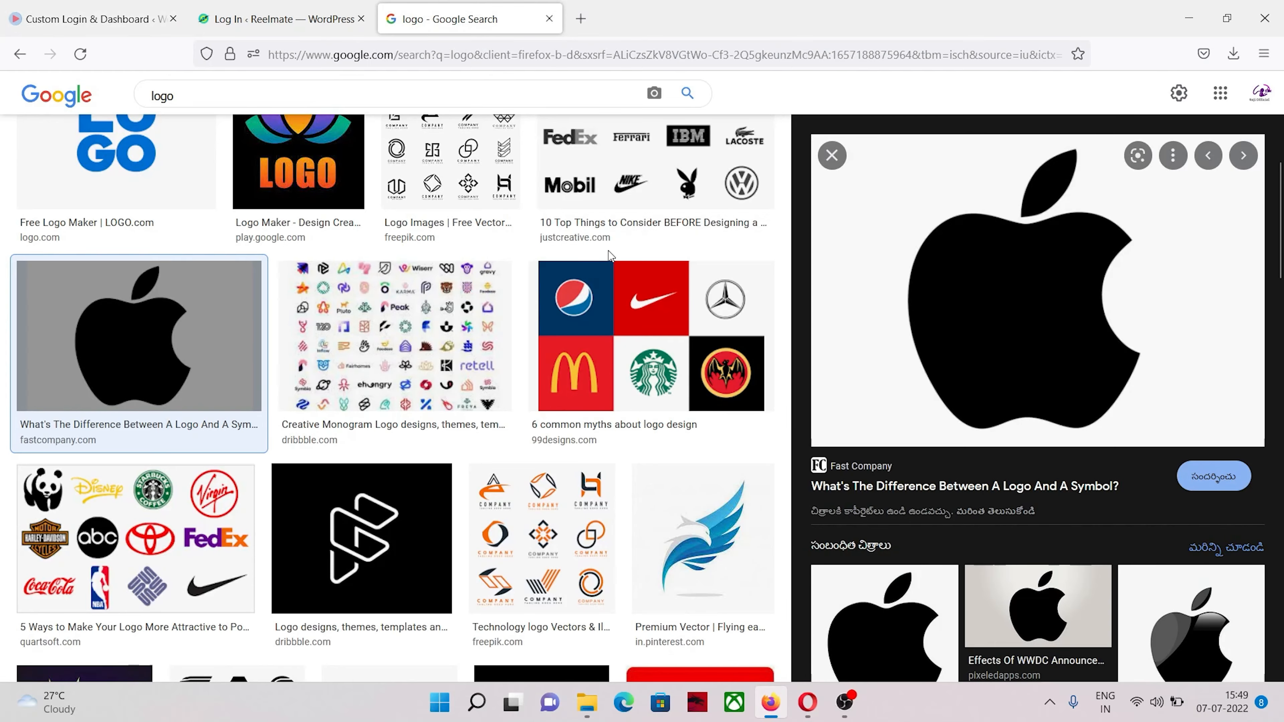
scroll(614, 217, down, 3)
scroll(597, 357, up, 2)
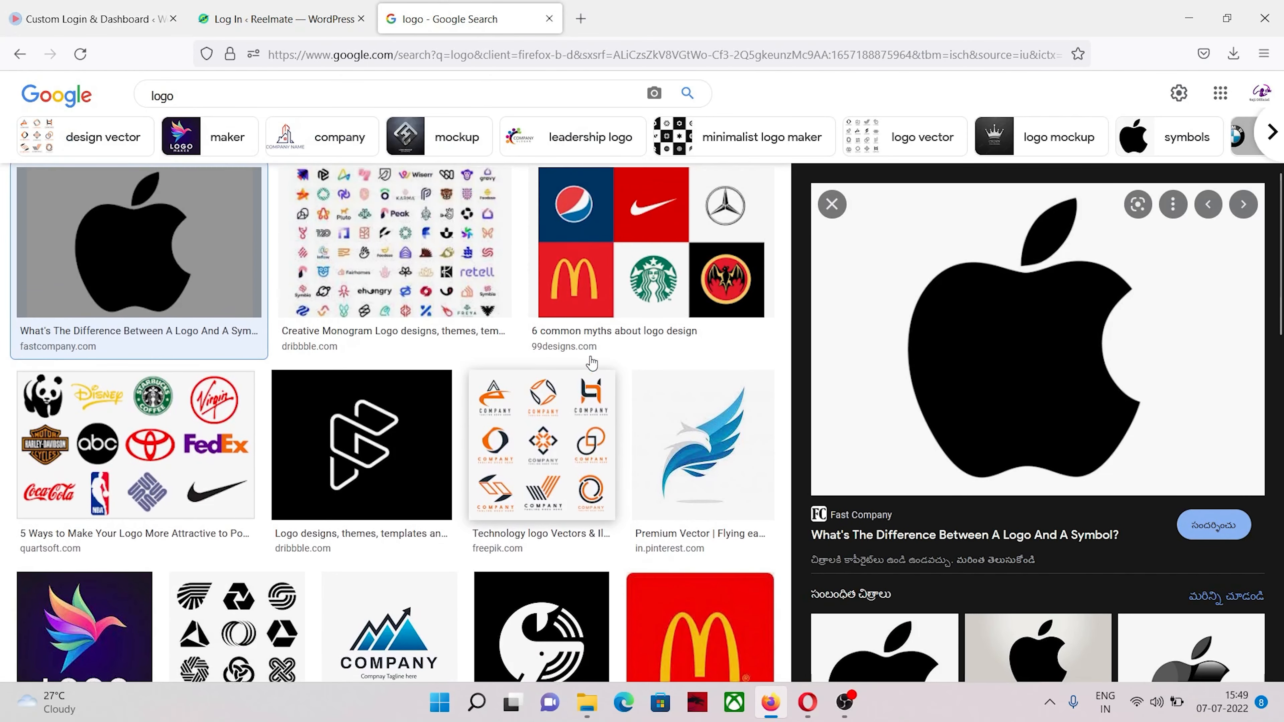
scroll(229, 308, down, 10)
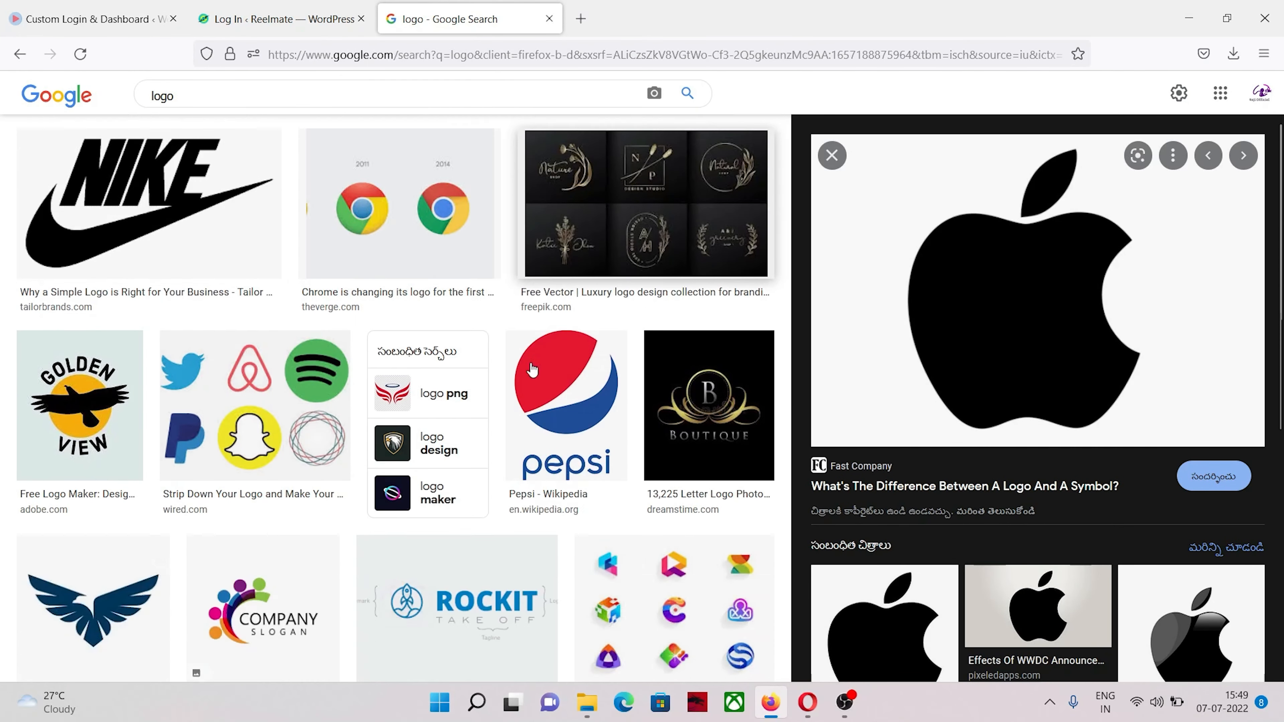
scroll(538, 367, down, 3)
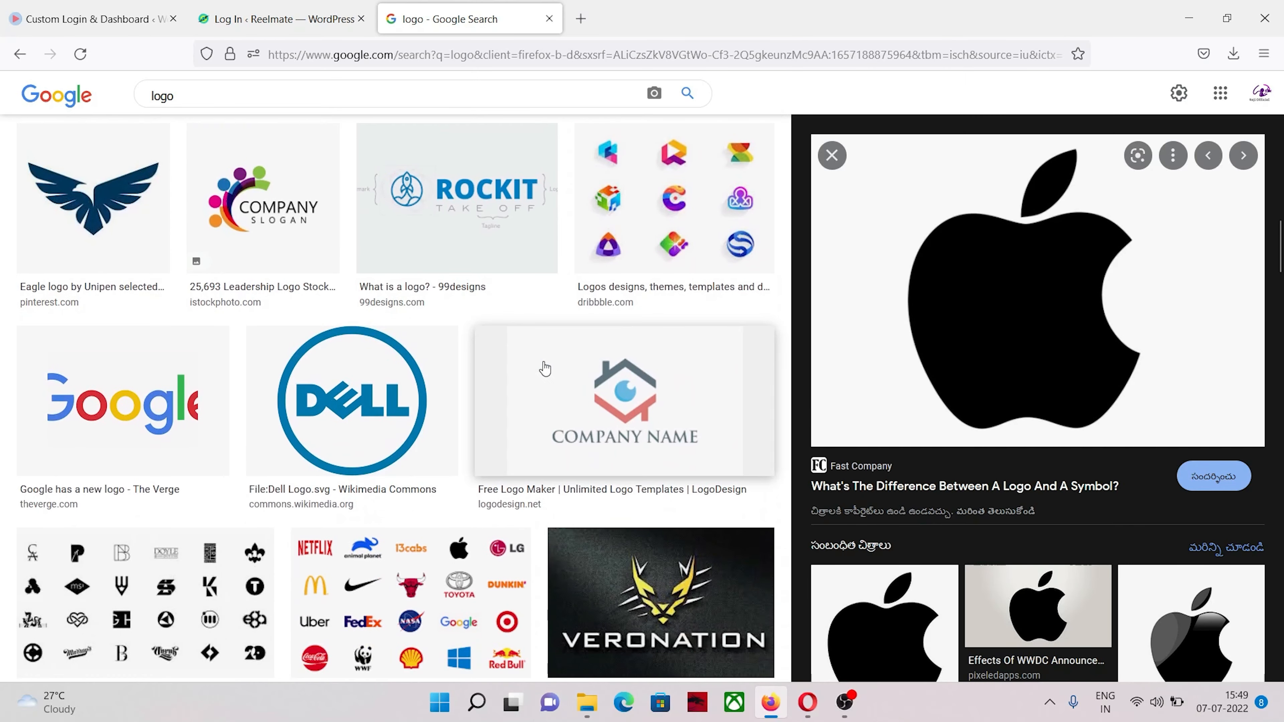
scroll(545, 369, down, 3)
click(725, 407)
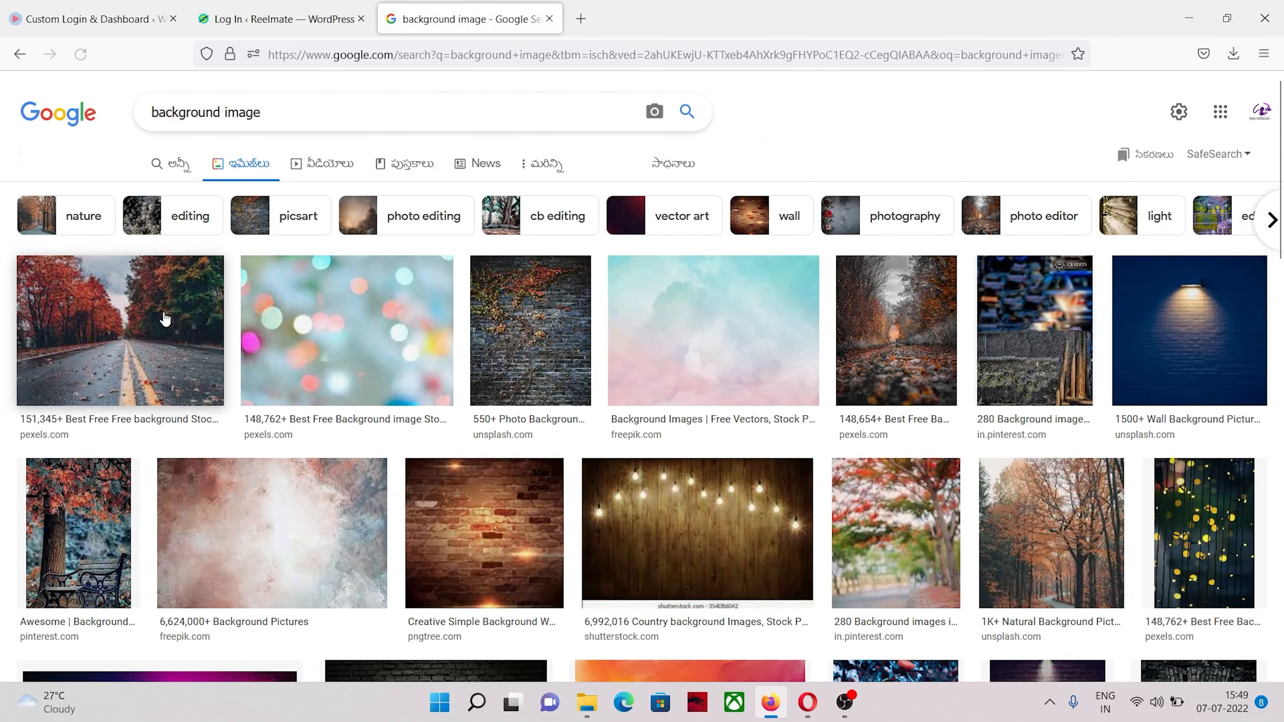
Save Freepik's hand-painted violet and orange background image from the results to Downloads under its suggested name.
scroll(799, 266, down, 3)
scroll(740, 351, down, 4)
click(731, 368)
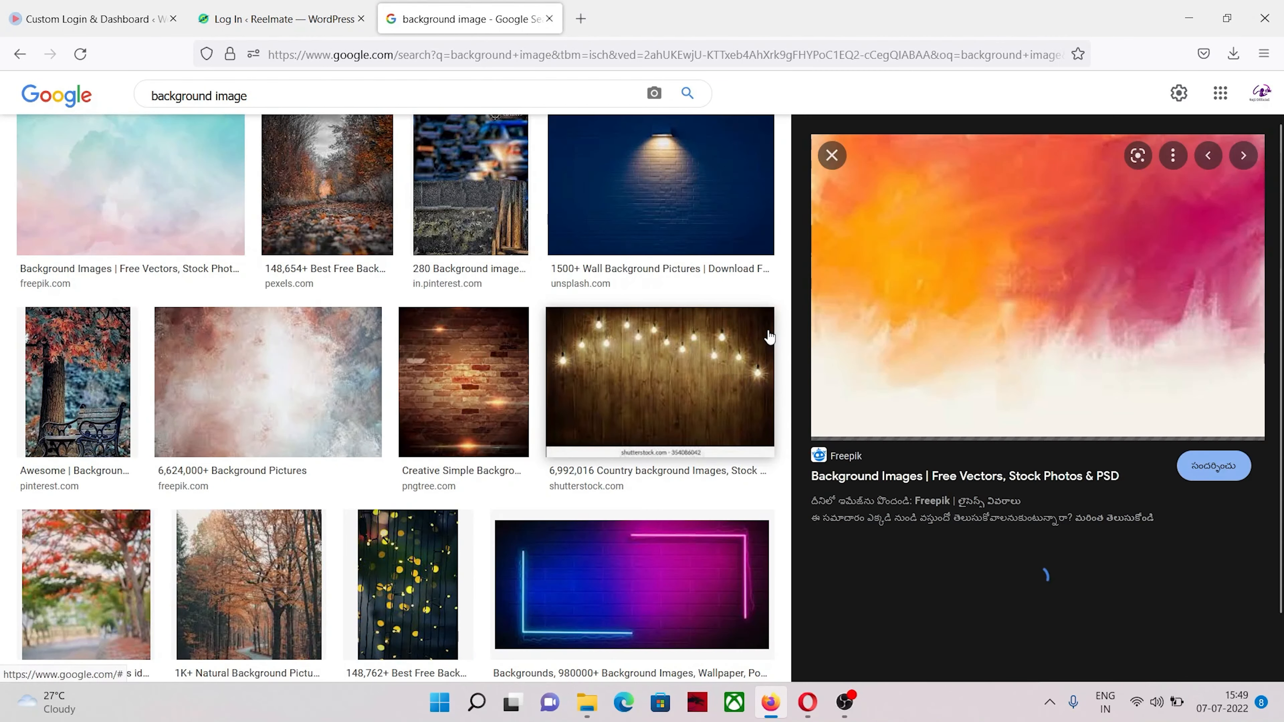
right_click(928, 242)
click(992, 465)
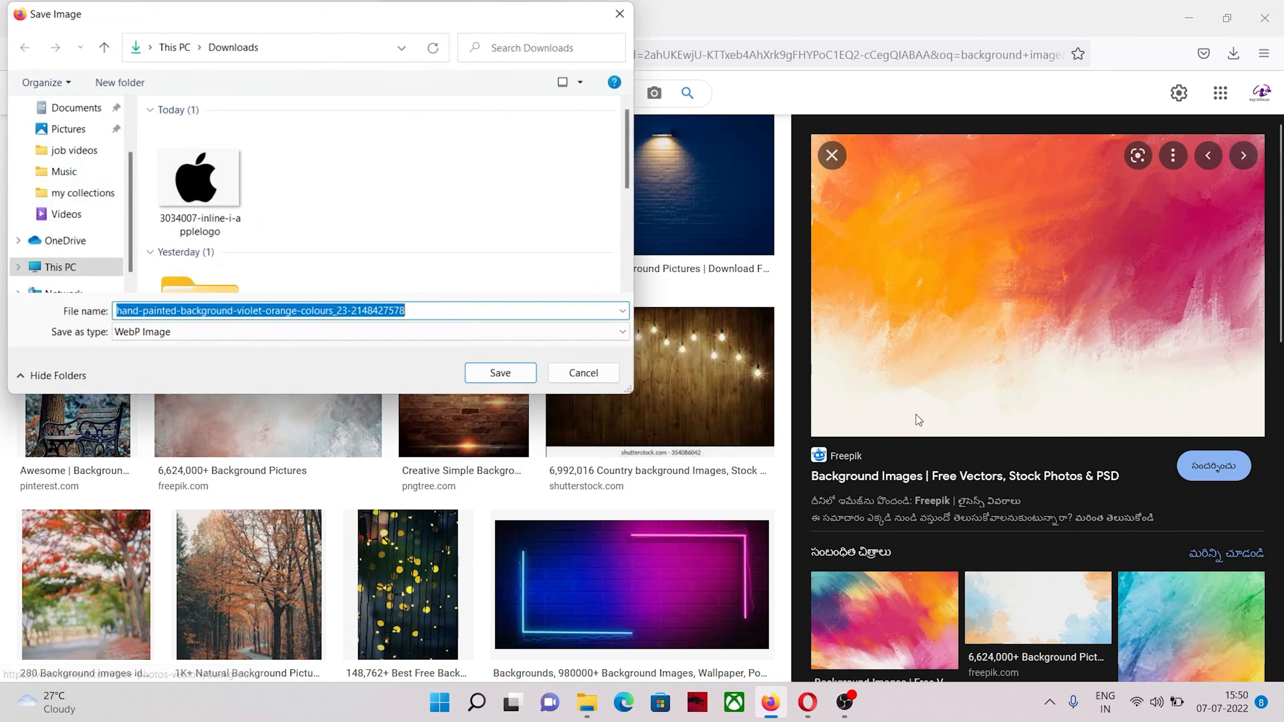
click(534, 375)
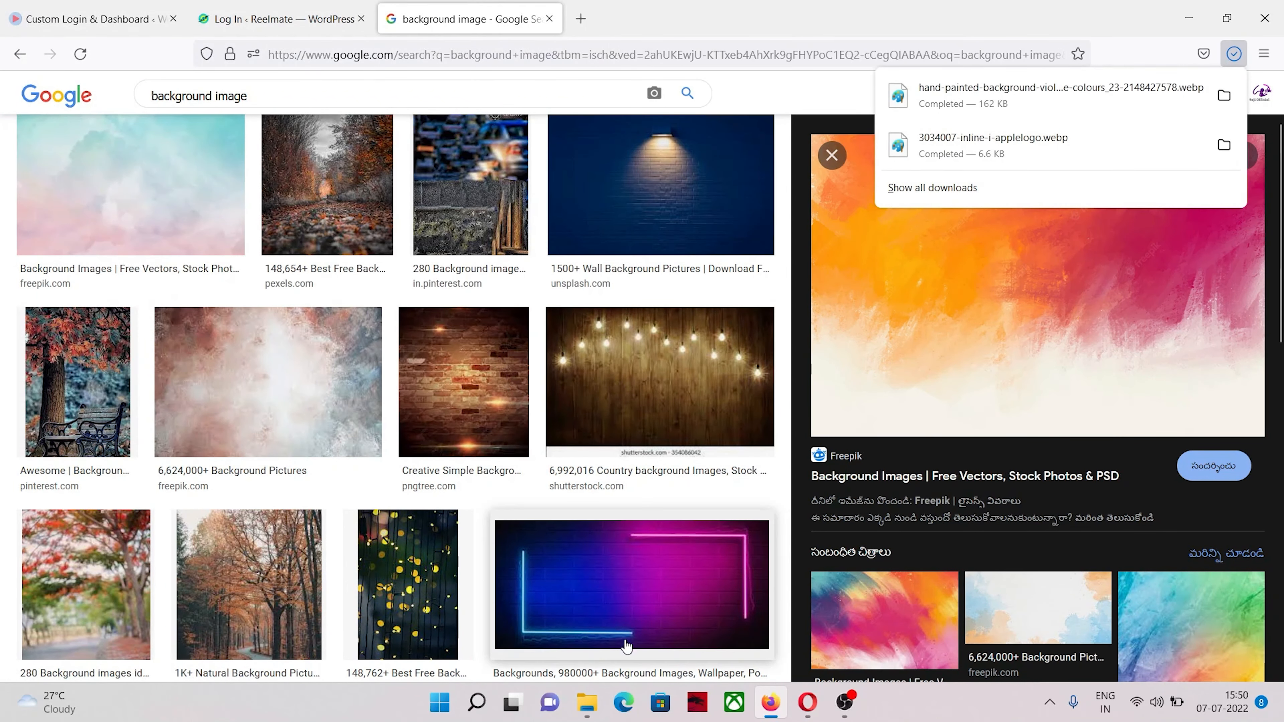
Upload the hand-painted-background-violet-orange-colours image from Downloads and use it as the login screen's background image.
click(93, 19)
click(627, 387)
click(212, 198)
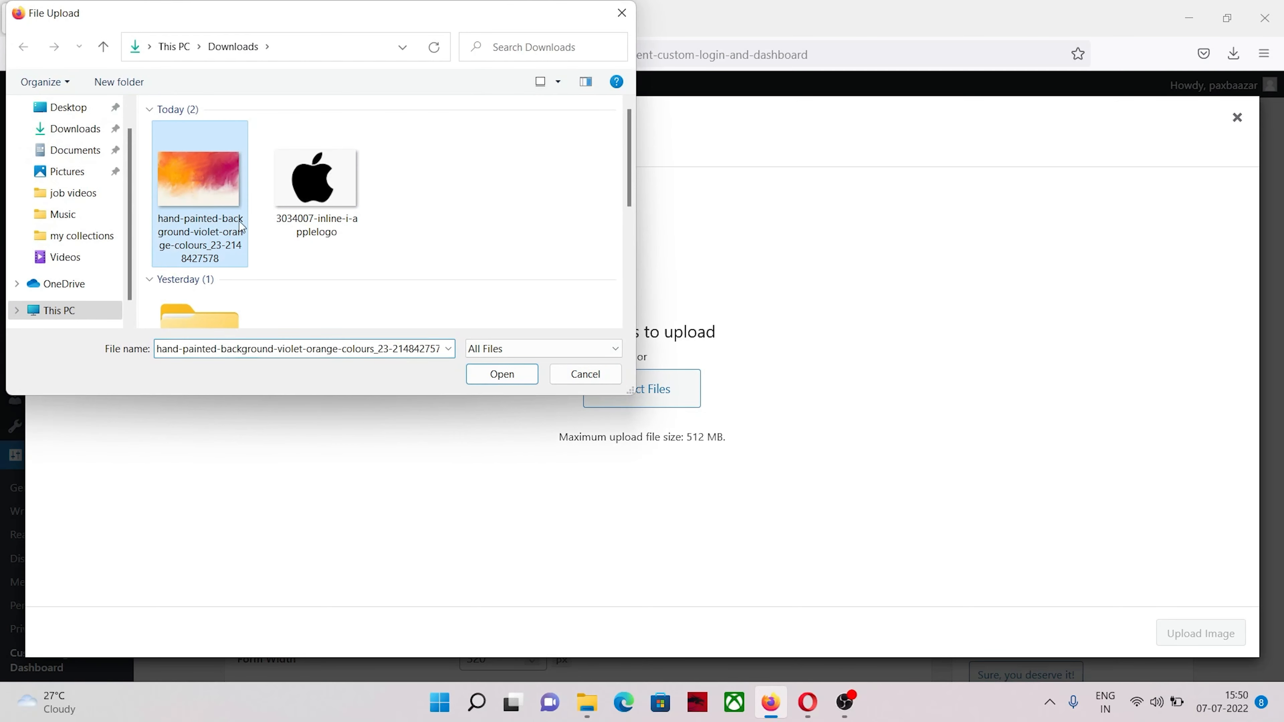
click(501, 375)
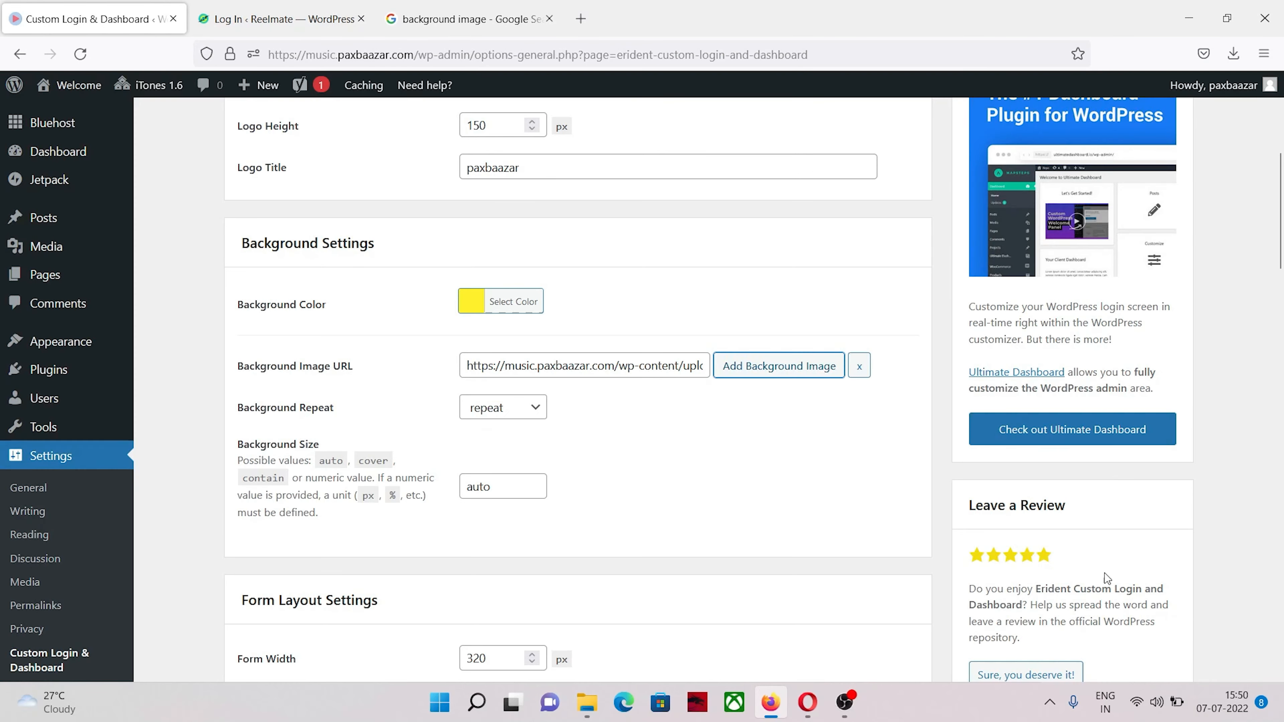
Save the background image setting and reload the login page in Opera to check the new background.
scroll(705, 392, down, 20)
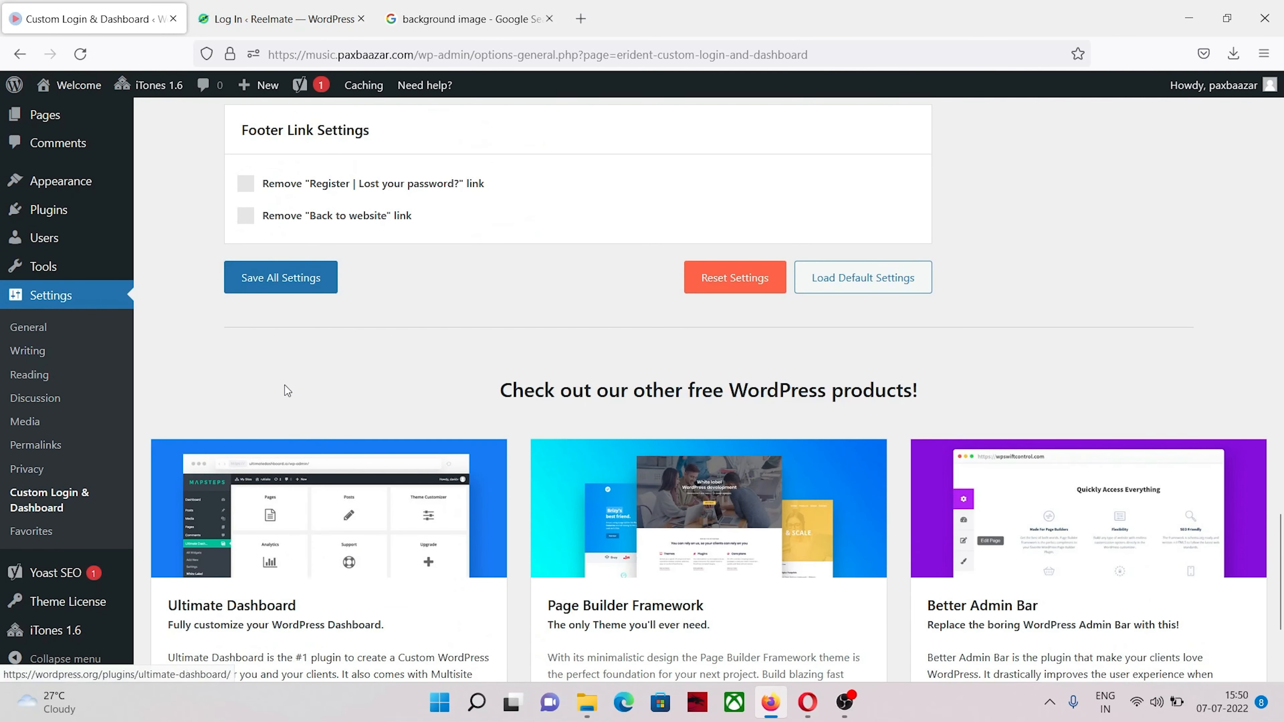
click(267, 283)
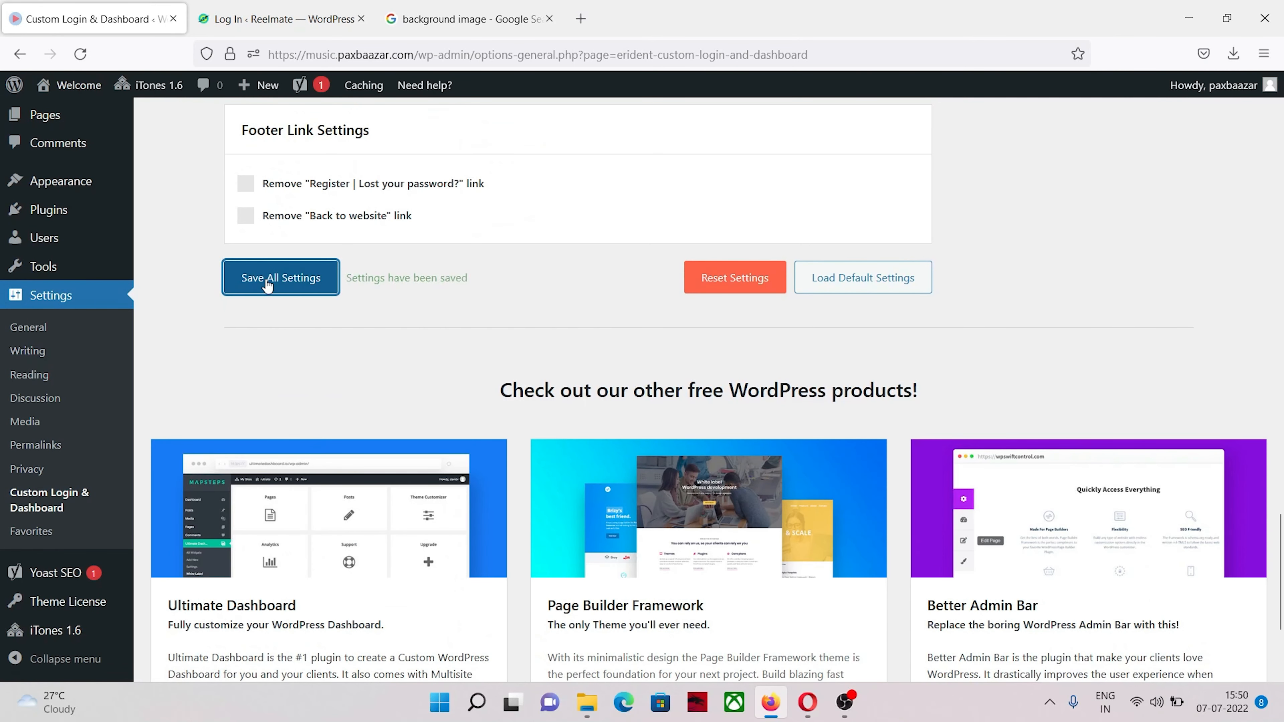
click(807, 702)
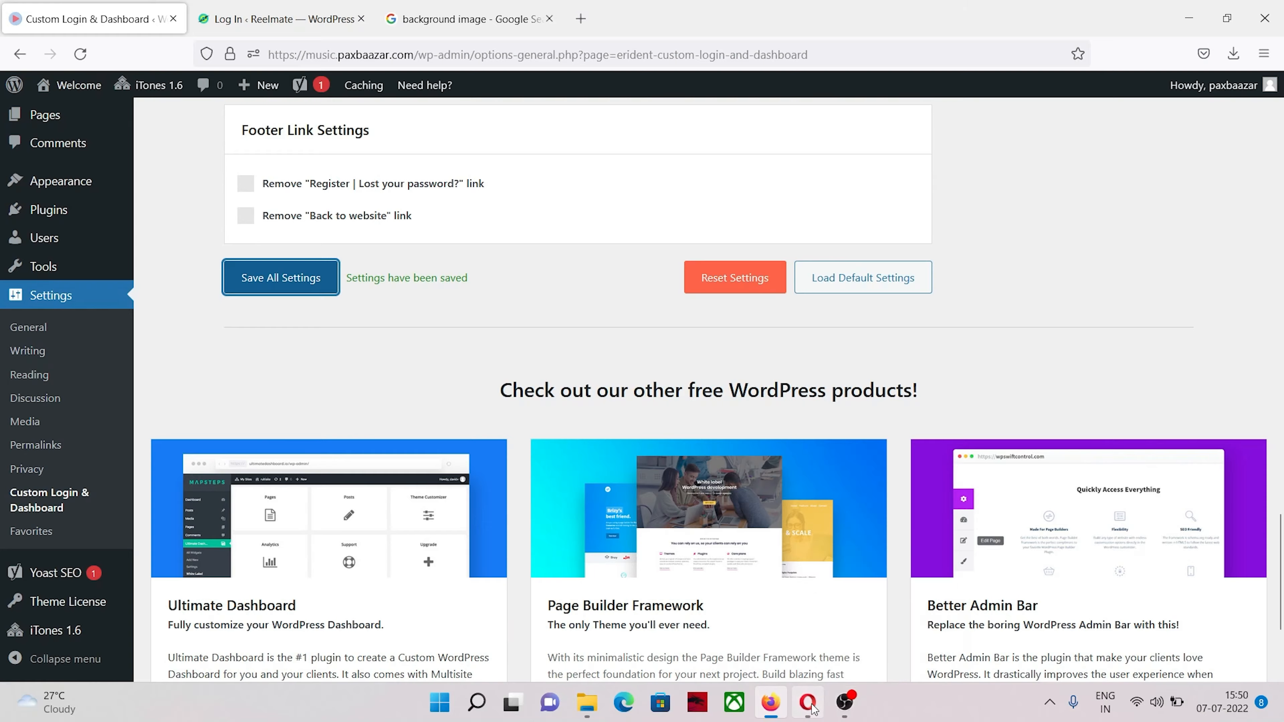
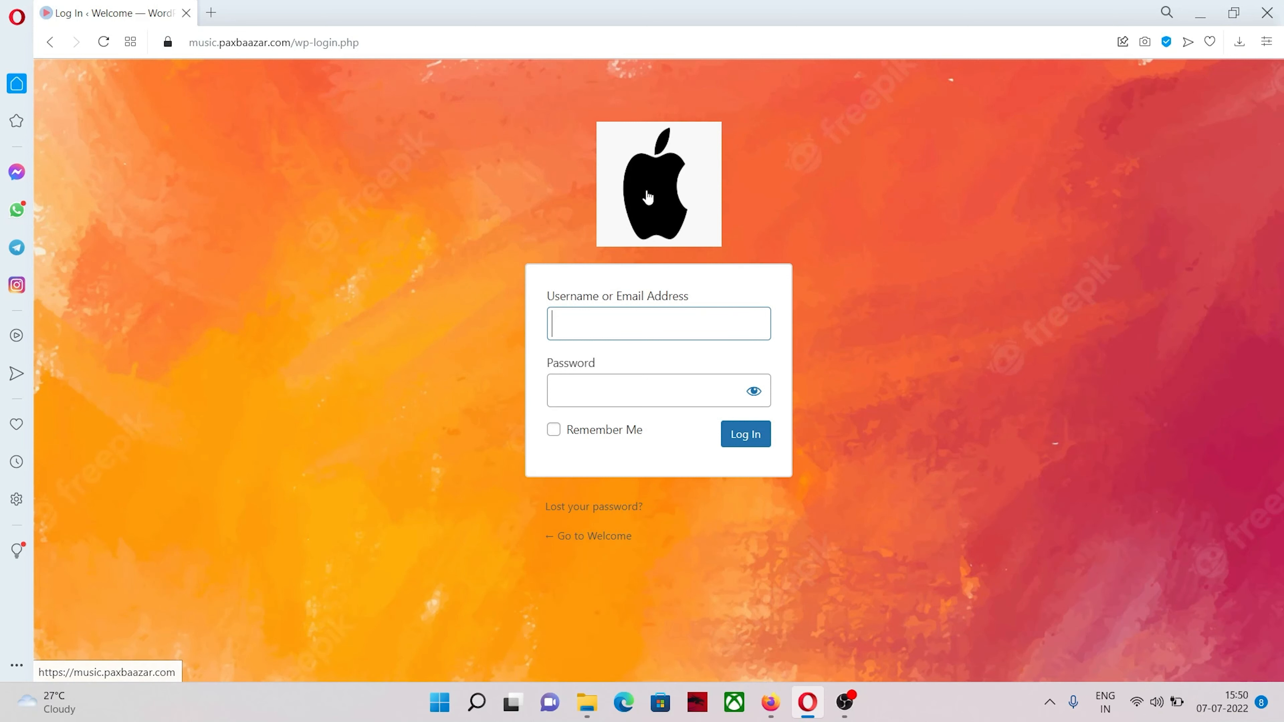
Save the Coffee Time logo from the "logo png" image results in Firefox to Downloads and return to the plugin settings.
click(769, 693)
click(470, 18)
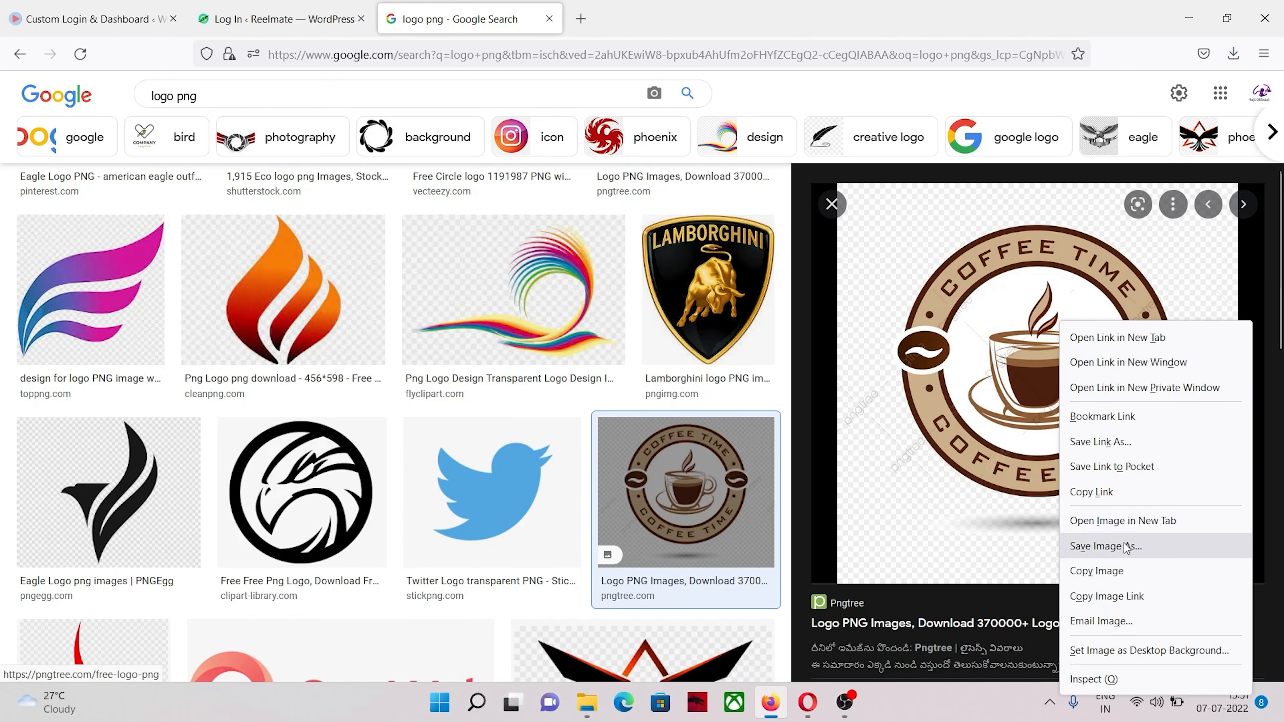
click(1128, 544)
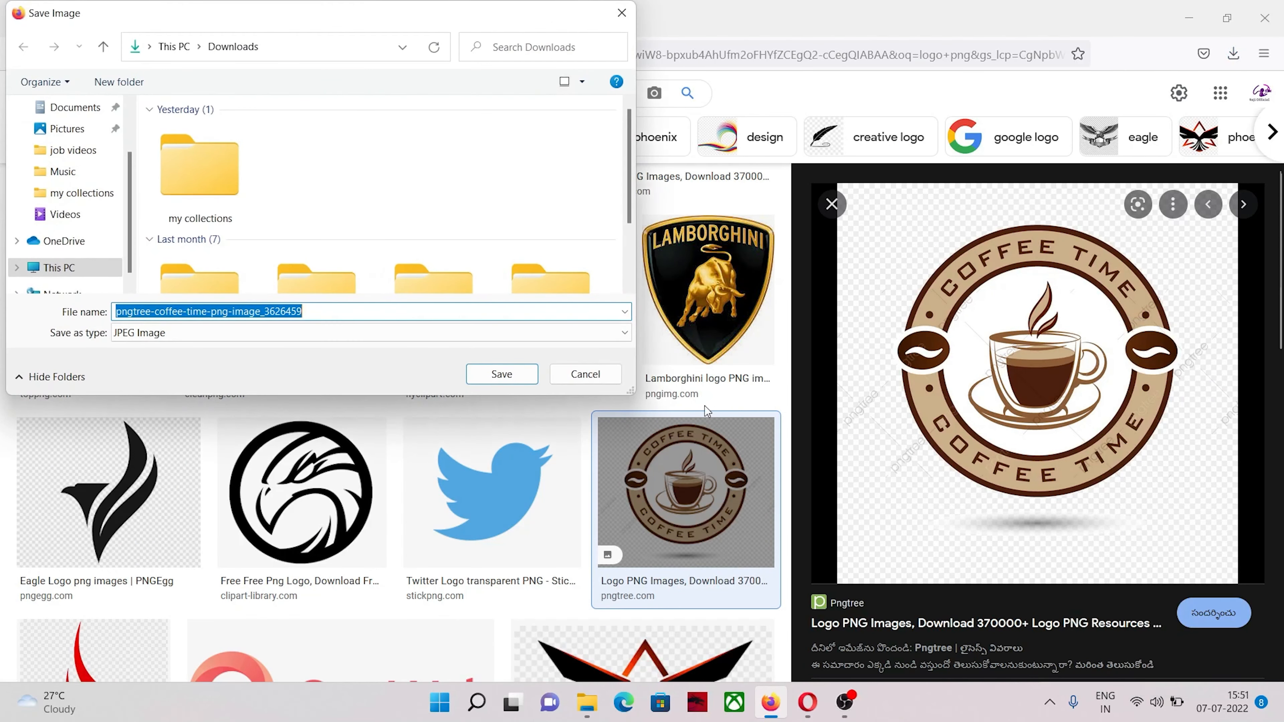
click(498, 374)
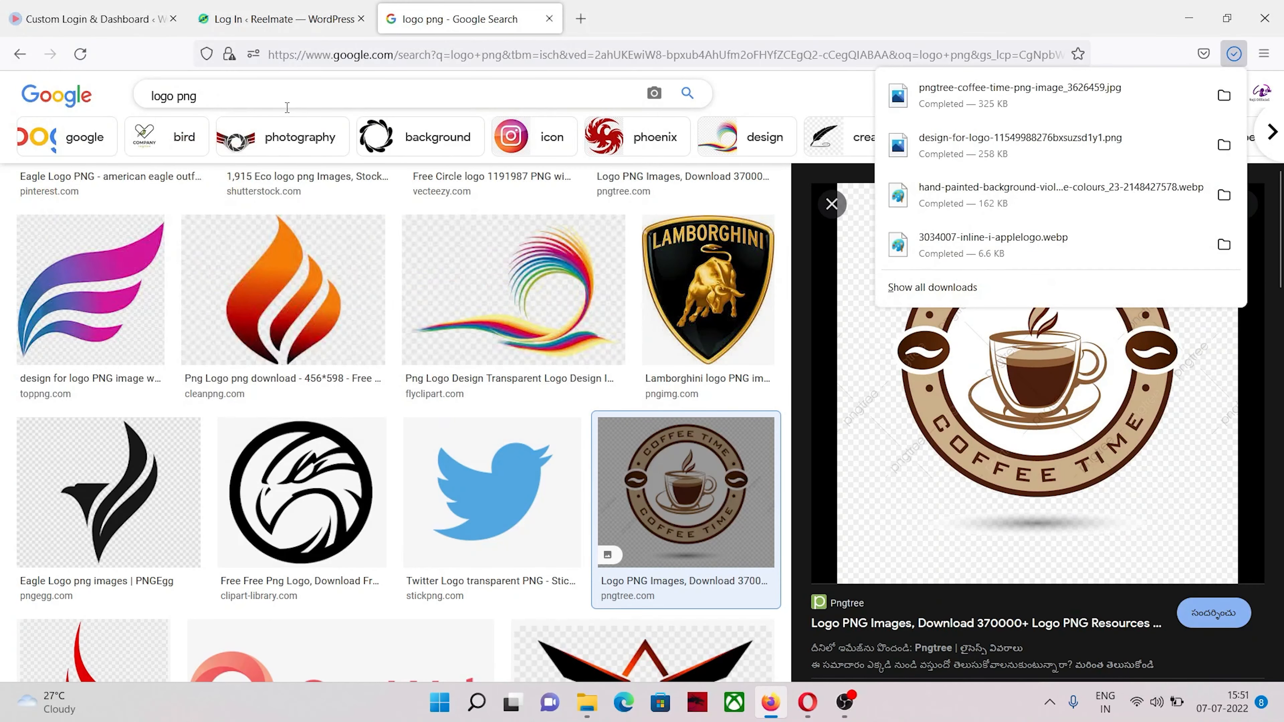
click(94, 18)
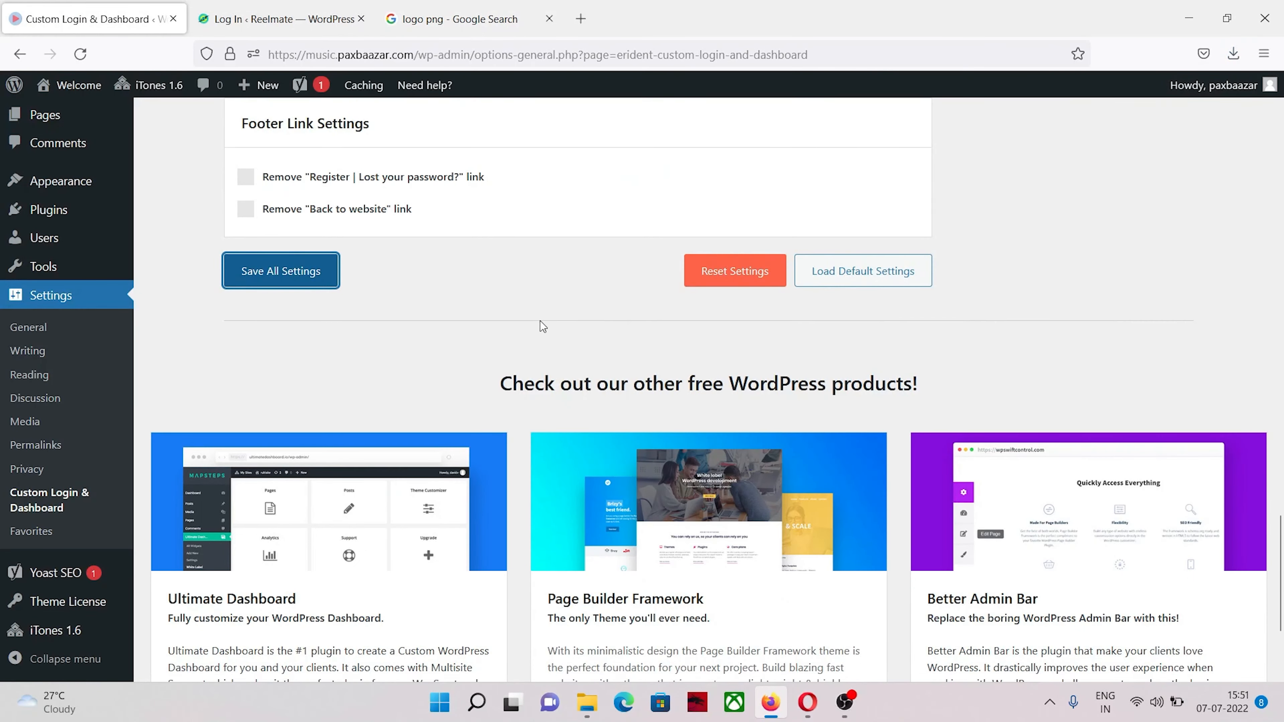
Upload pngtree-coffee-time-png-image_3626459.jpg from Downloads and use it as the login screen's logo.
scroll(540, 321, up, 20)
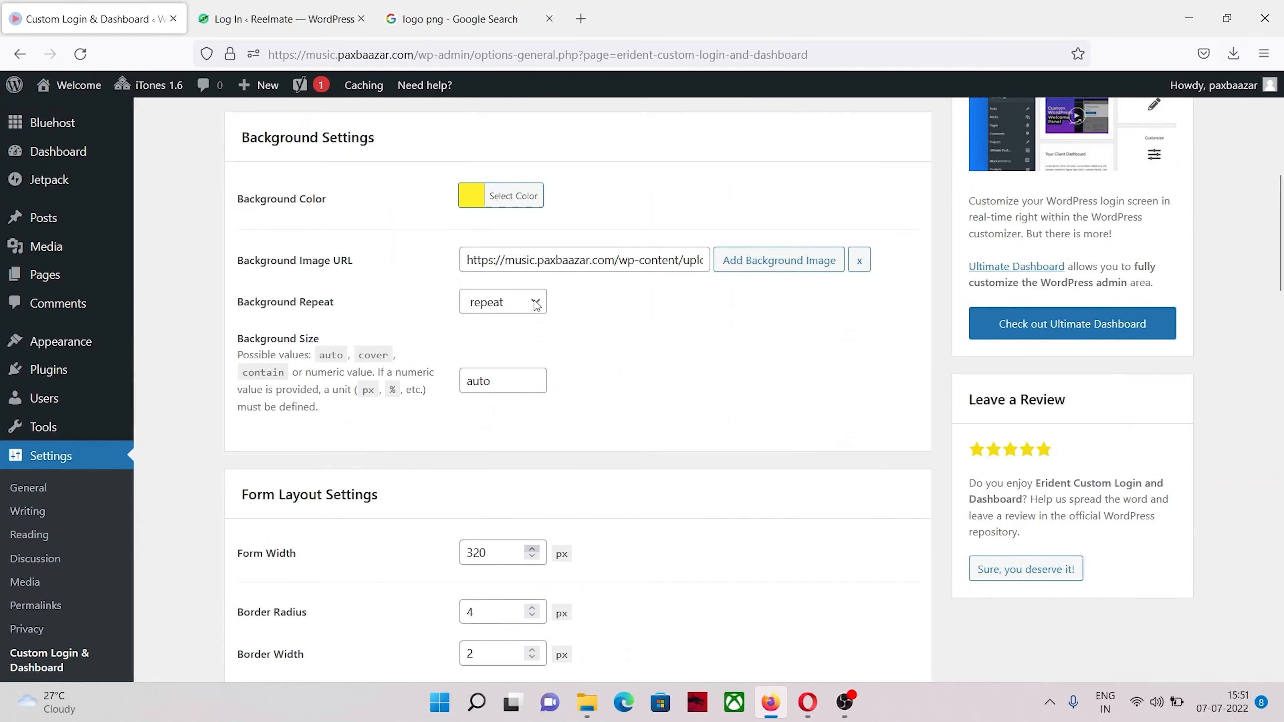
scroll(653, 335, up, 10)
click(741, 396)
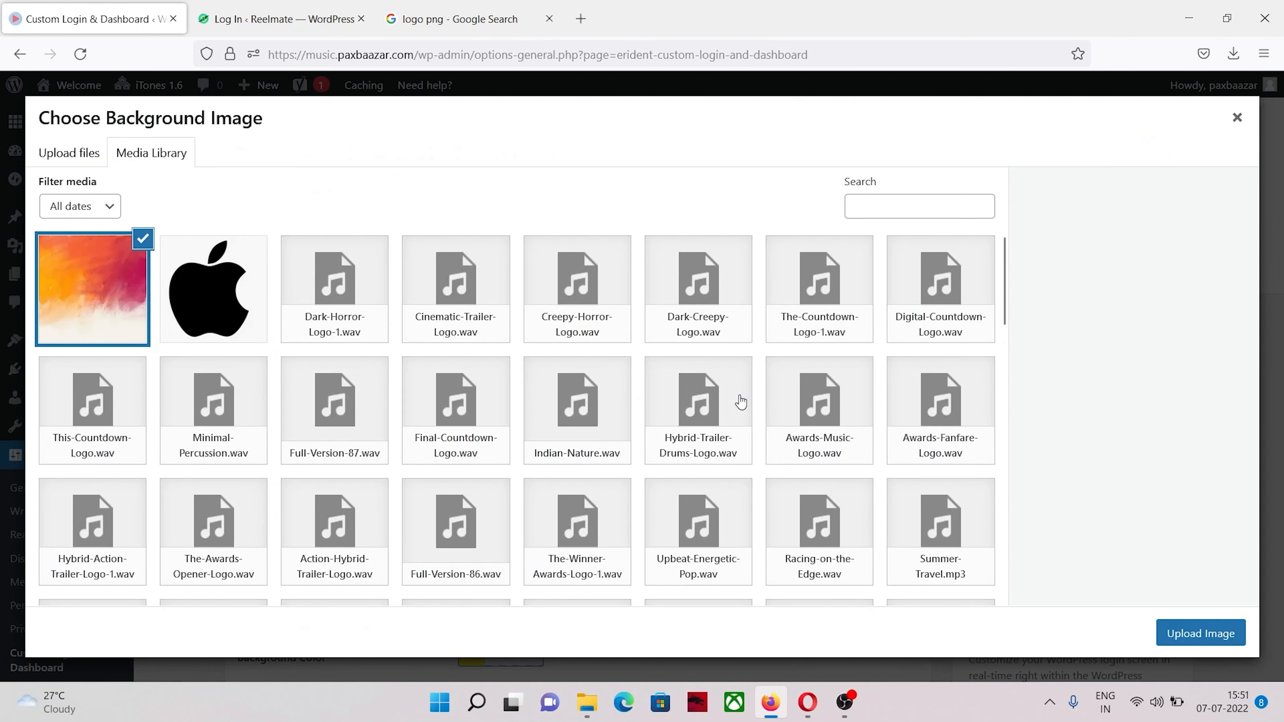
click(66, 153)
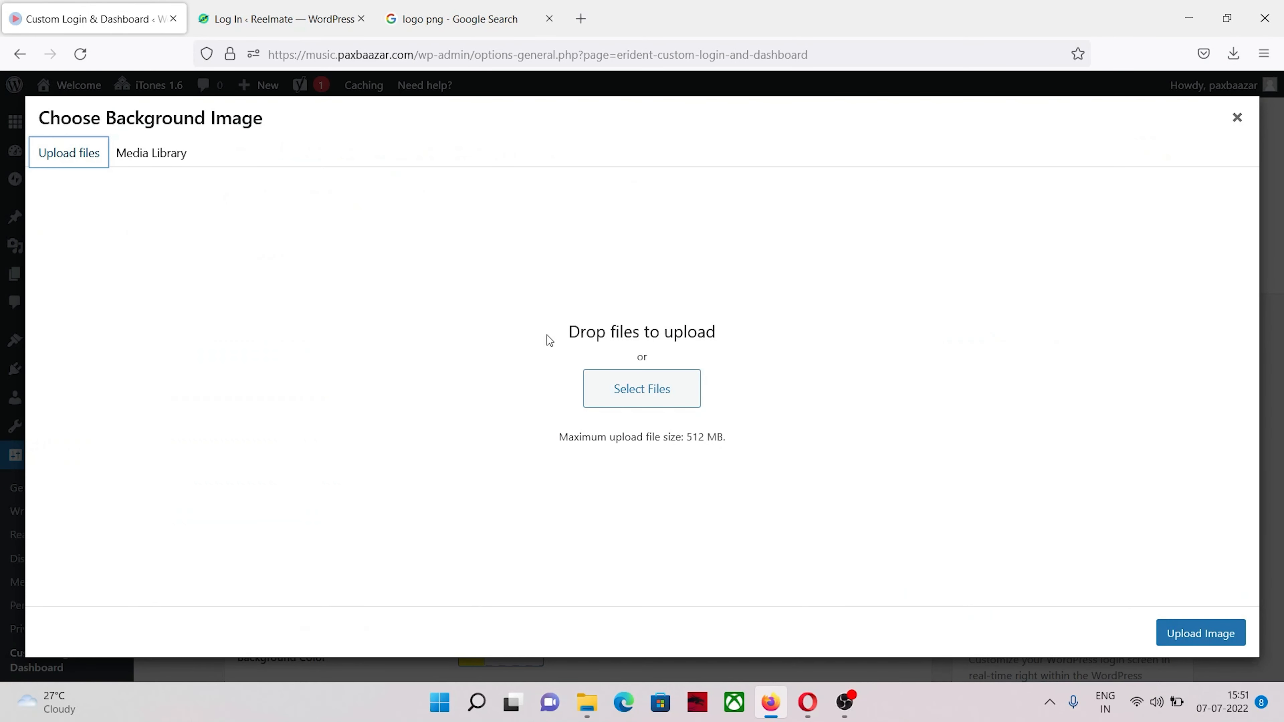
click(627, 390)
click(165, 181)
click(502, 375)
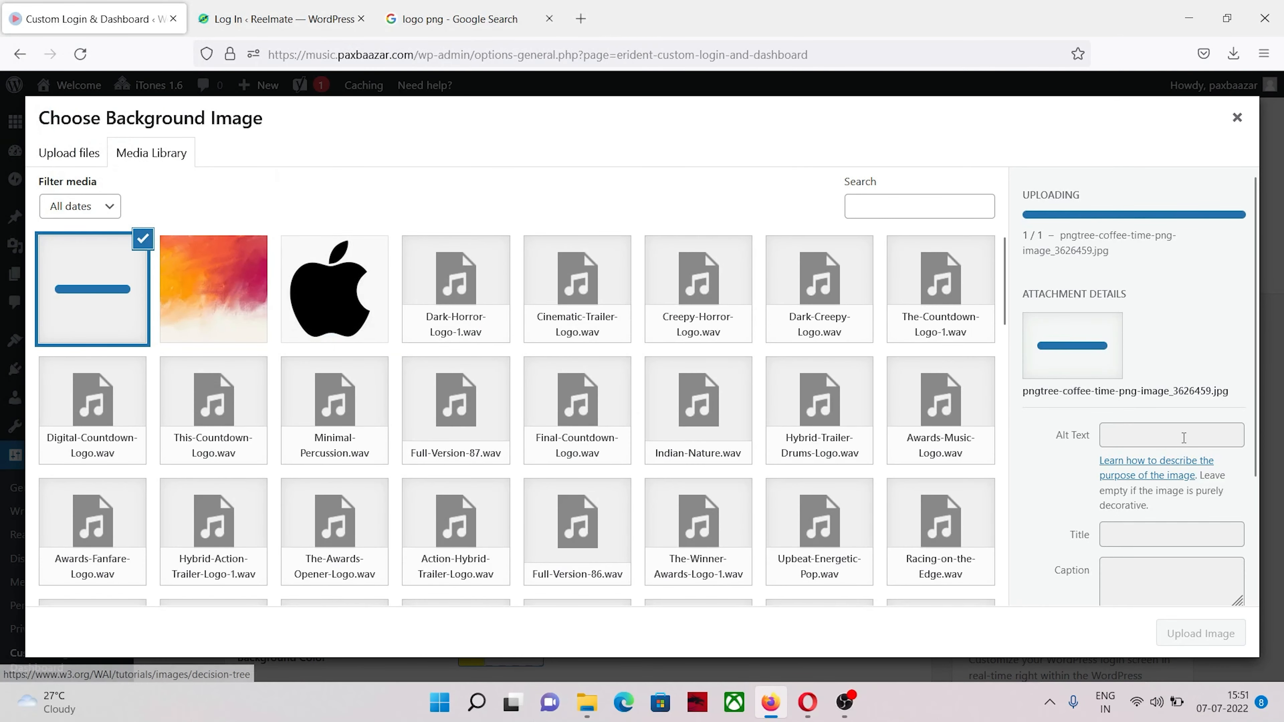
click(1201, 633)
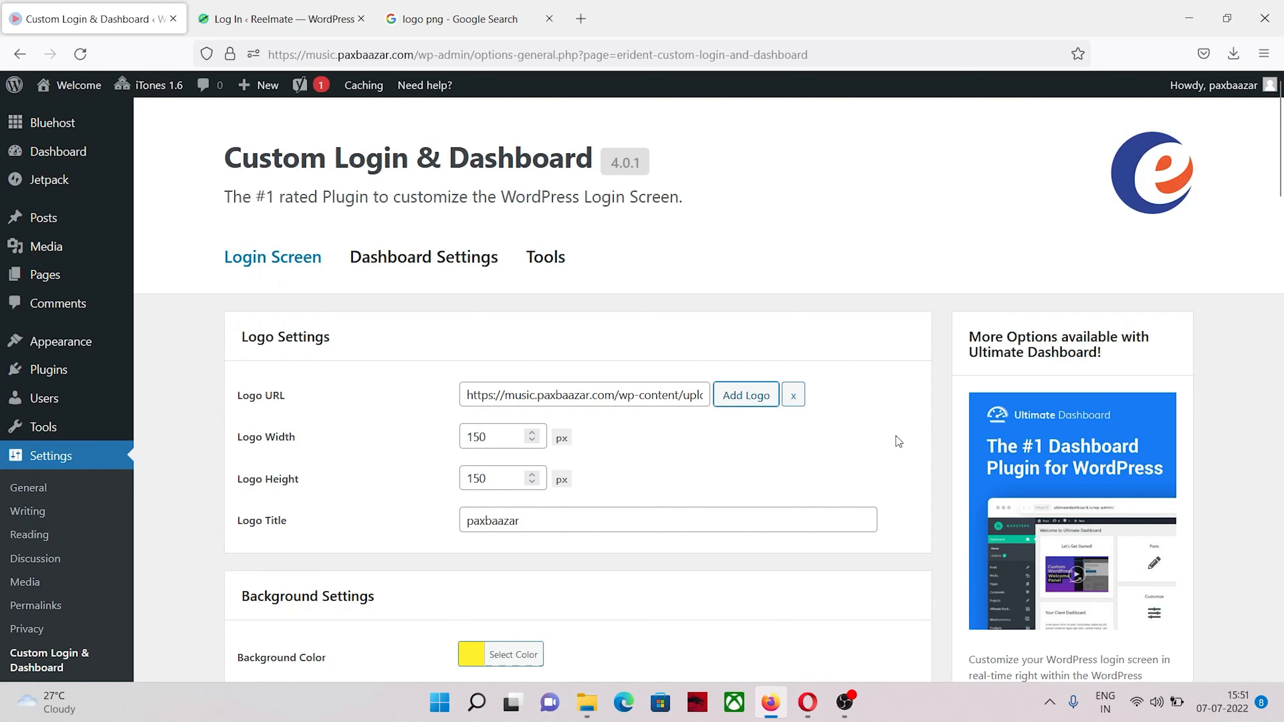
Save the Coffee Time logo setting and reload the login page in Opera to check the logo.
scroll(528, 441, down, 20)
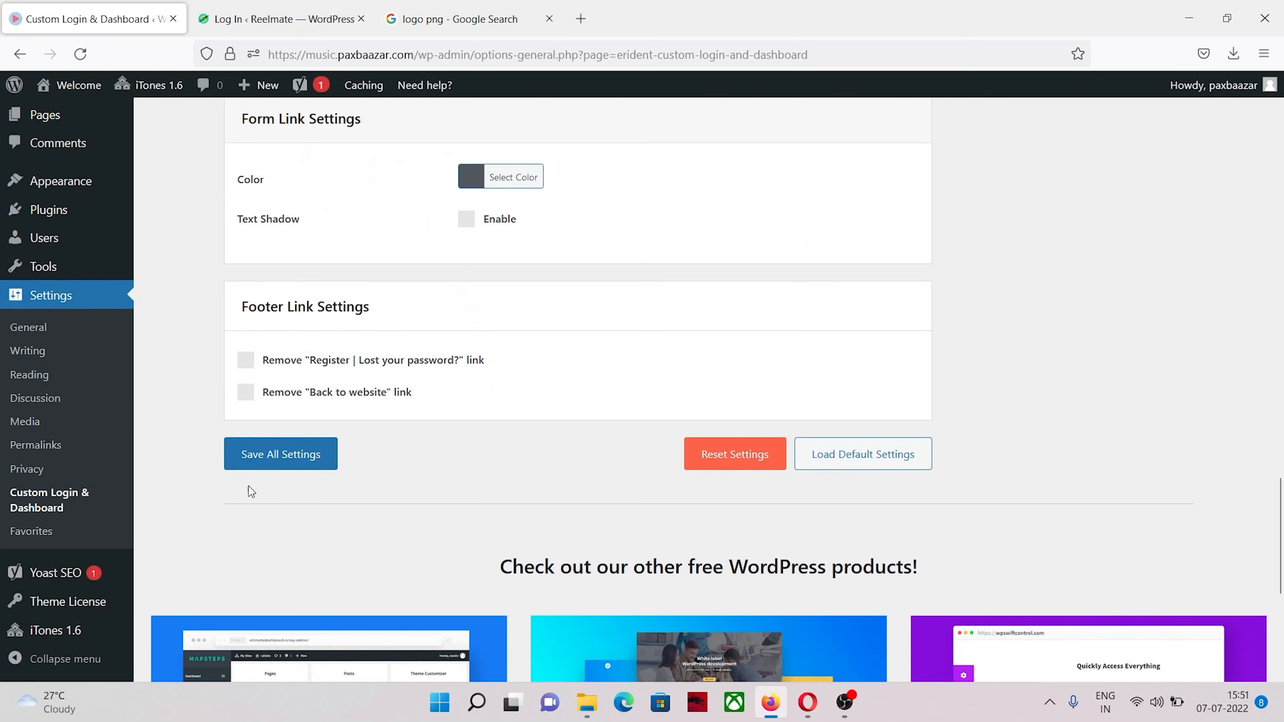
click(282, 458)
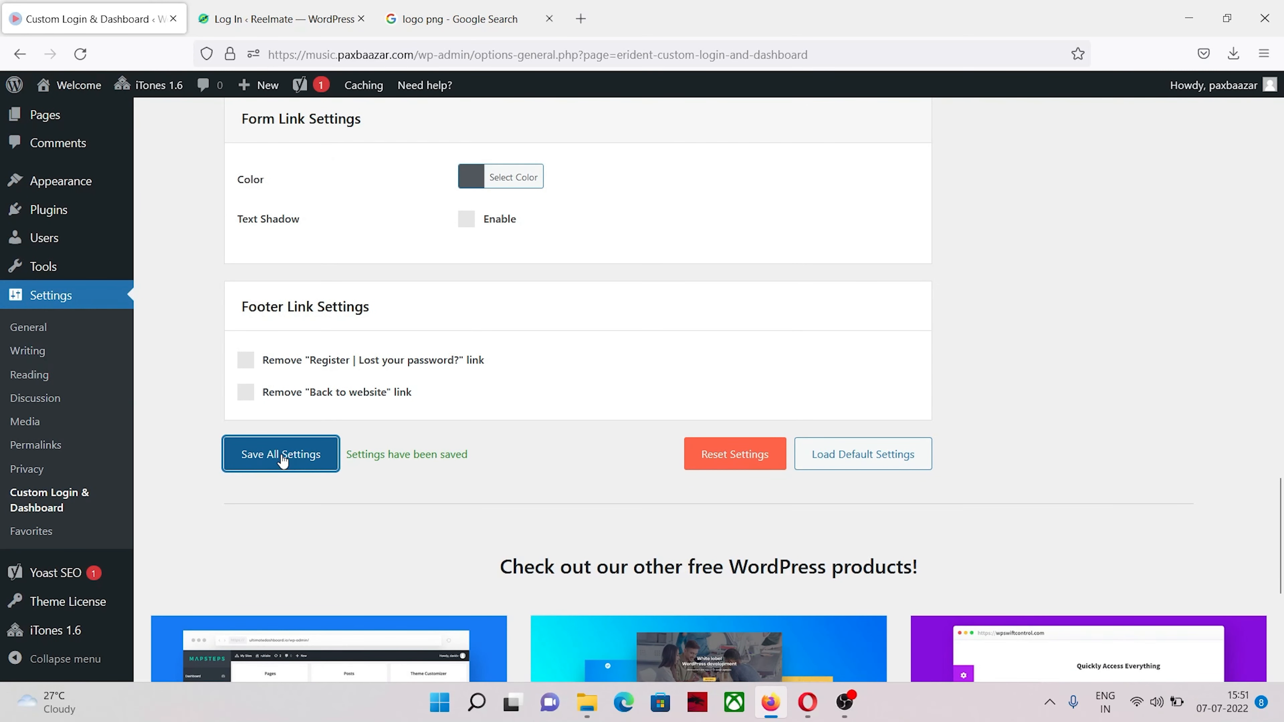
click(807, 702)
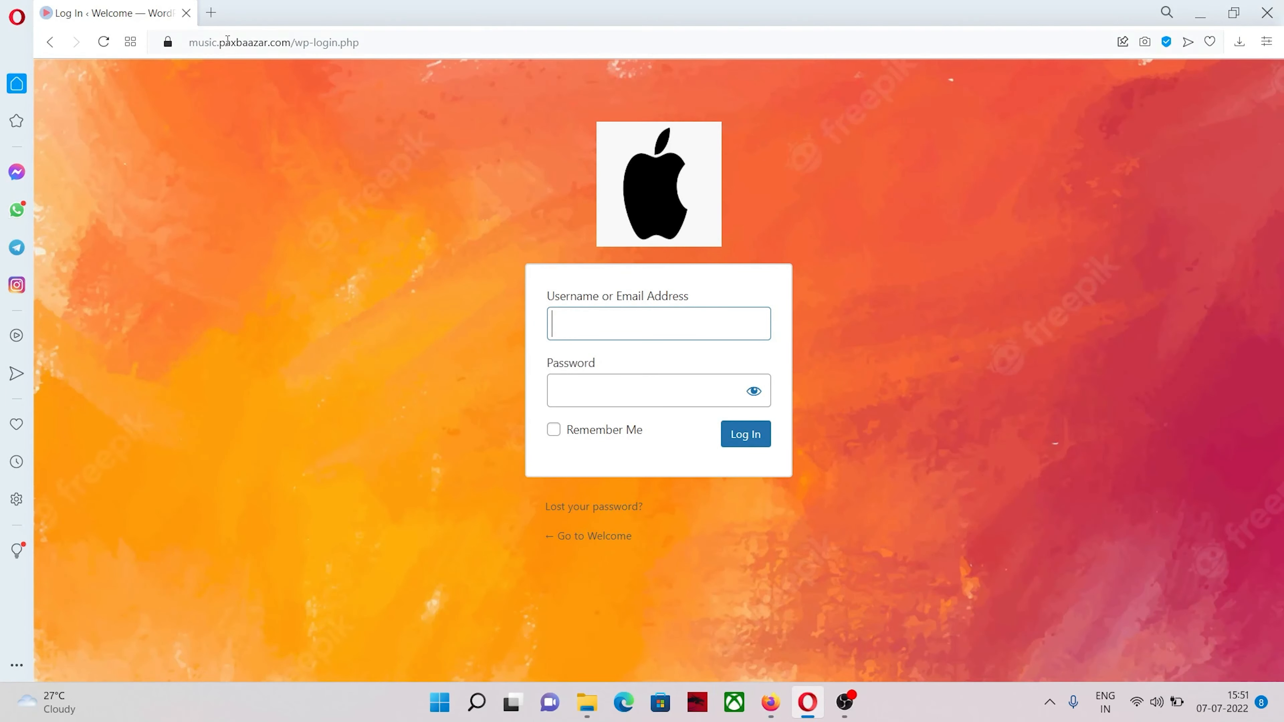
click(103, 42)
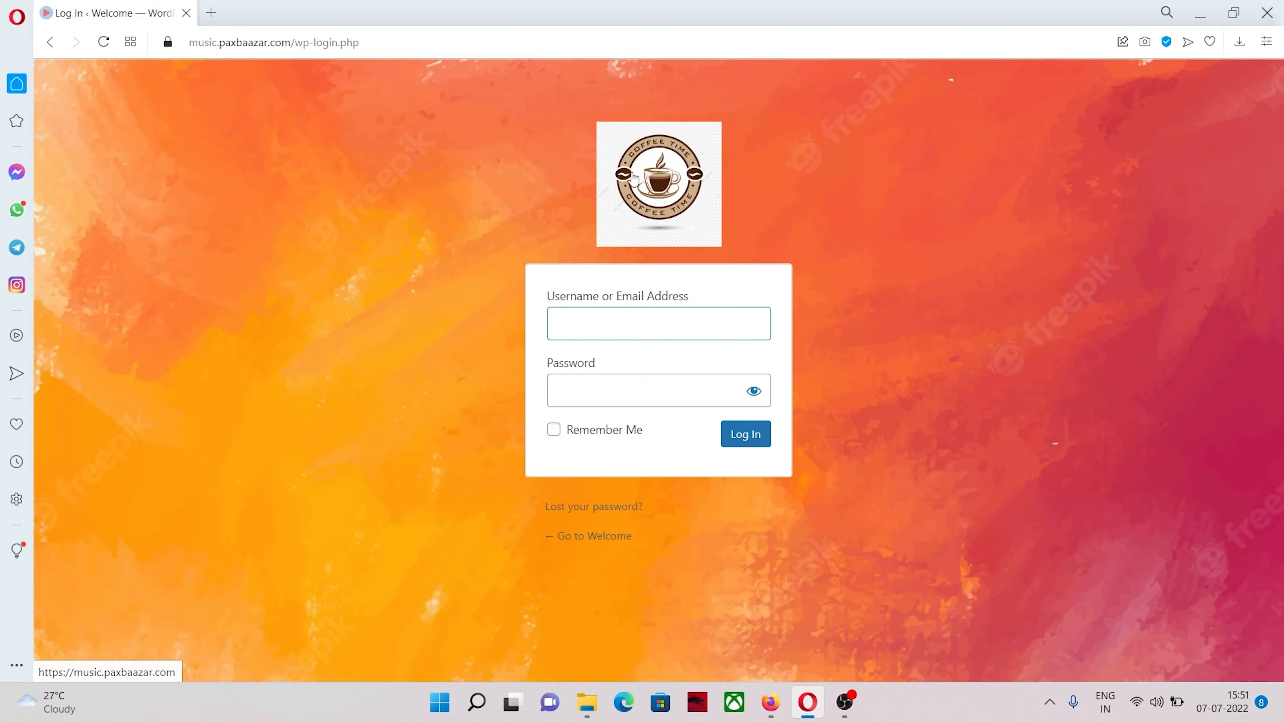
Open remove.bg in a new Opera tab, remove the background of the downloaded Coffee Time logo and download the 500 × 500 result.
click(211, 13)
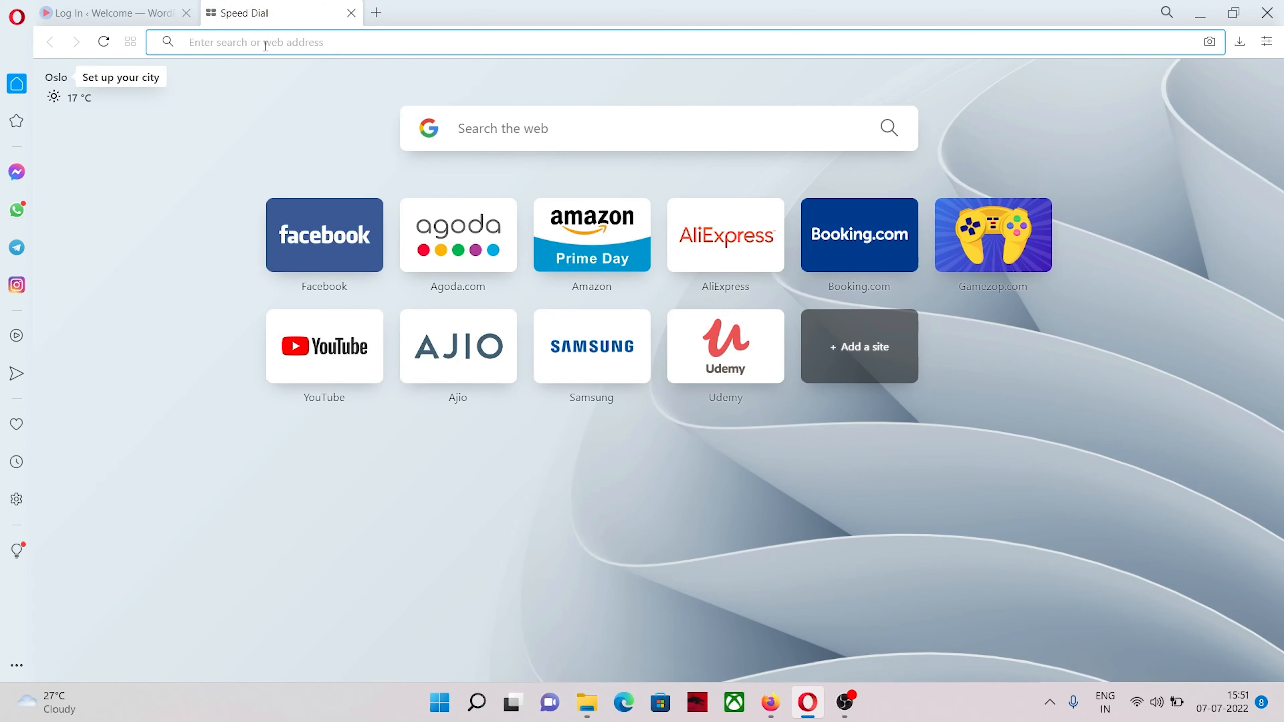
text(remove.bg)
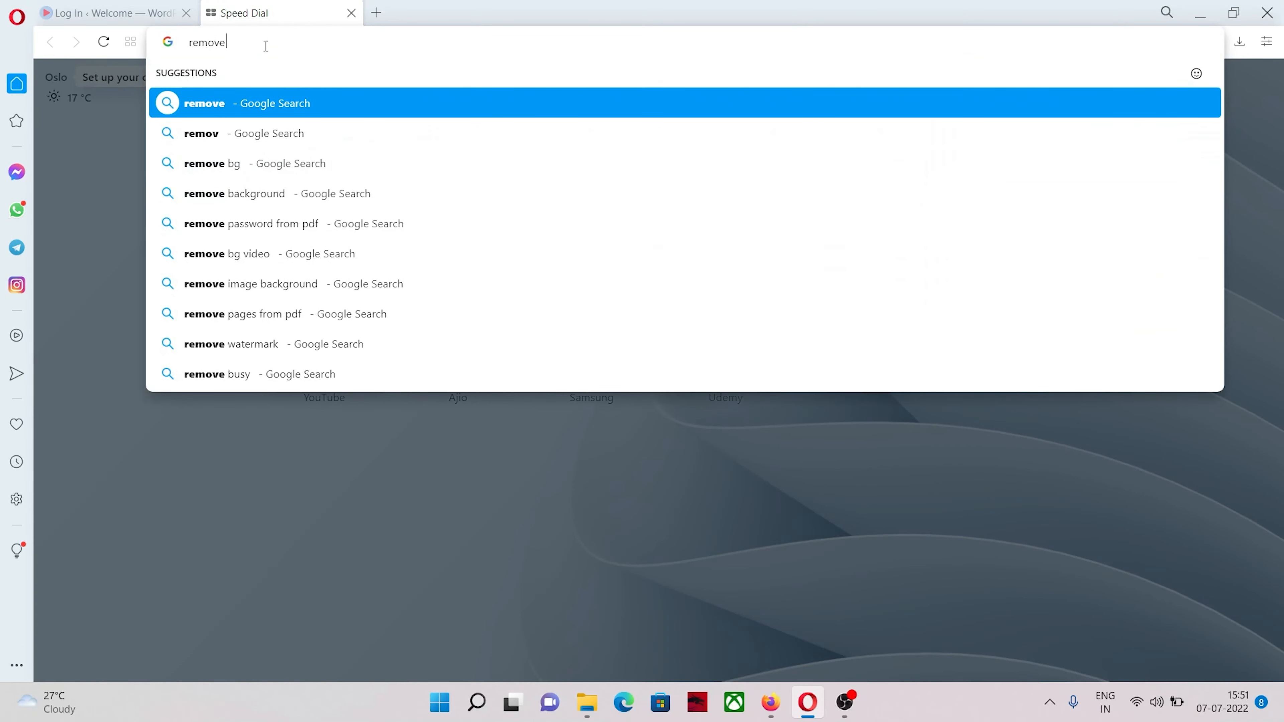
key(Return)
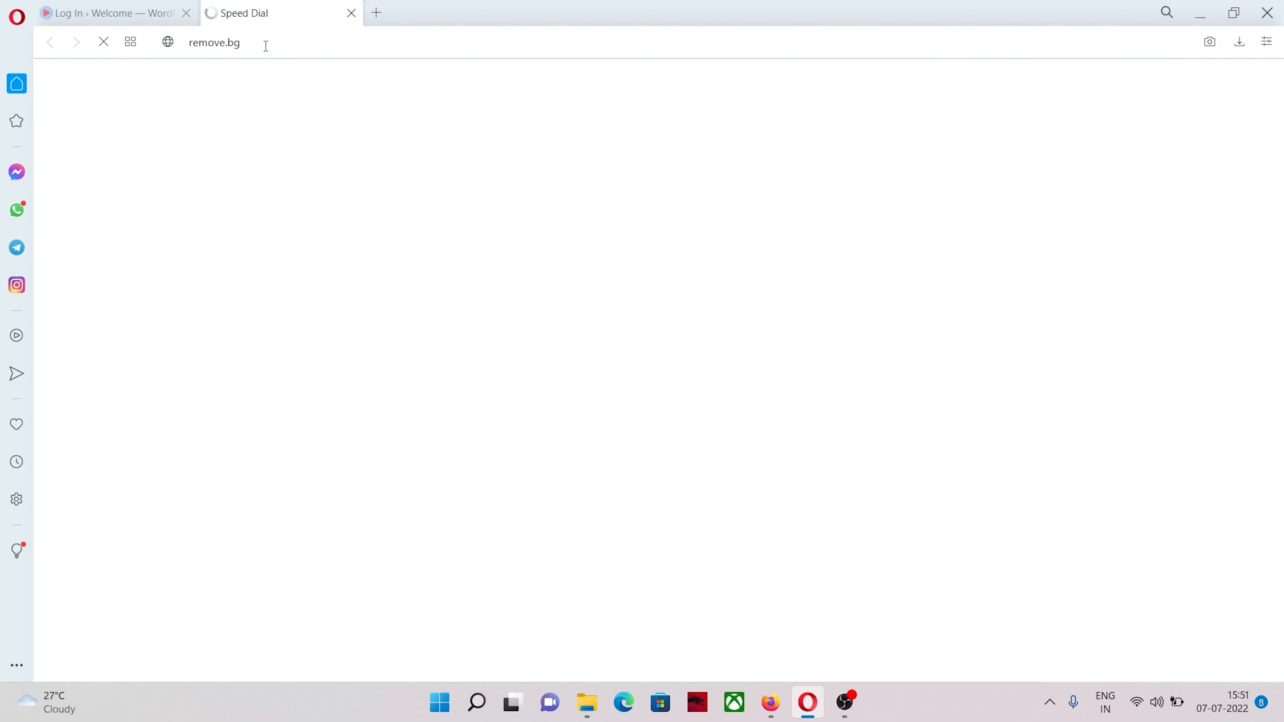
click(835, 429)
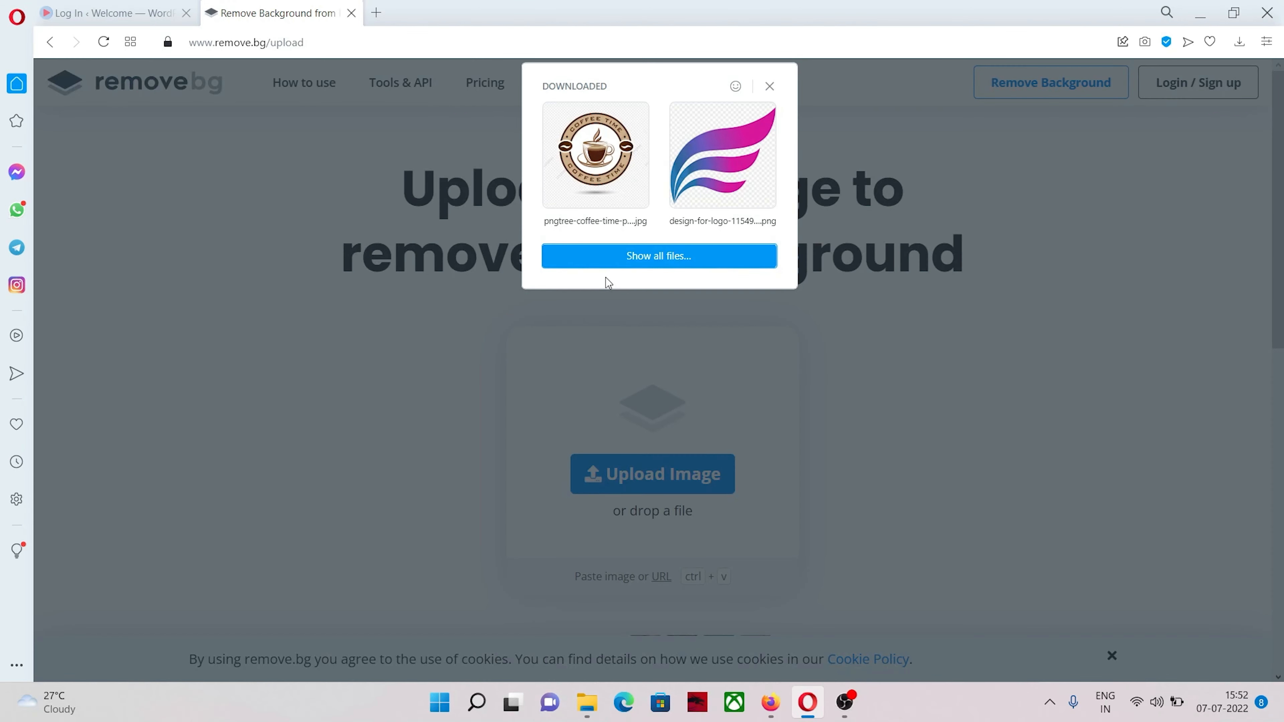
click(592, 163)
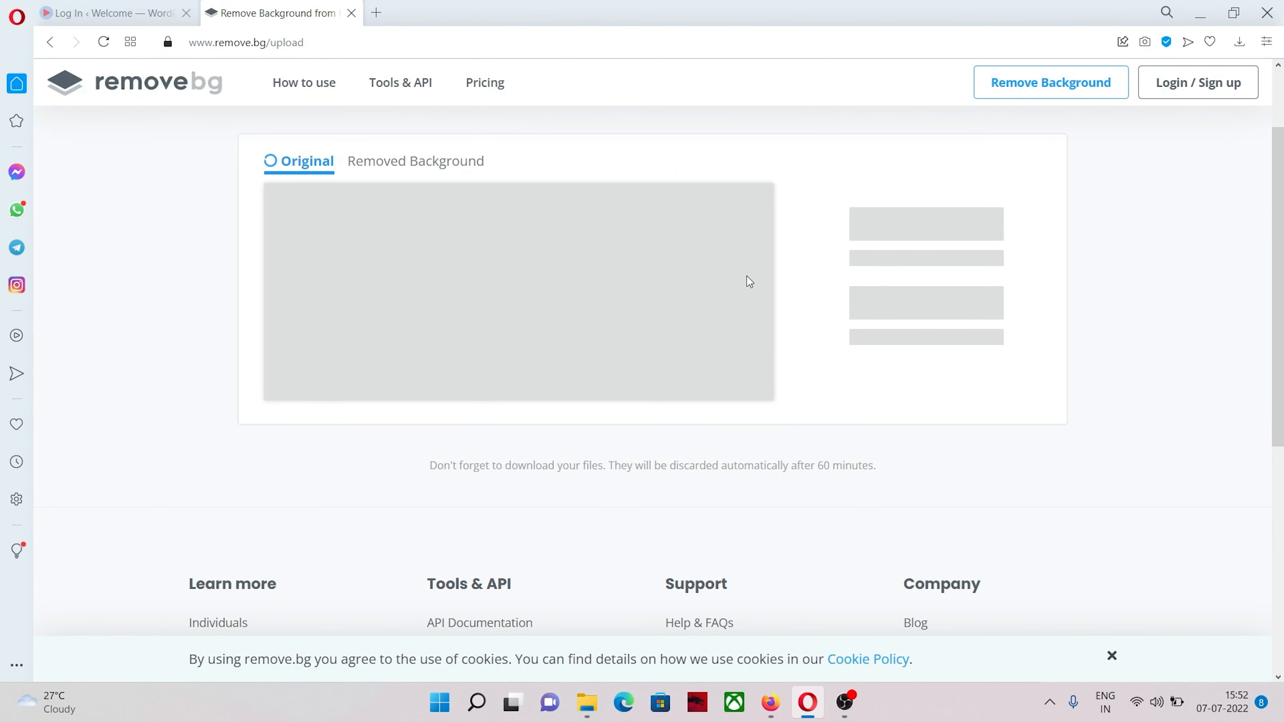
click(811, 499)
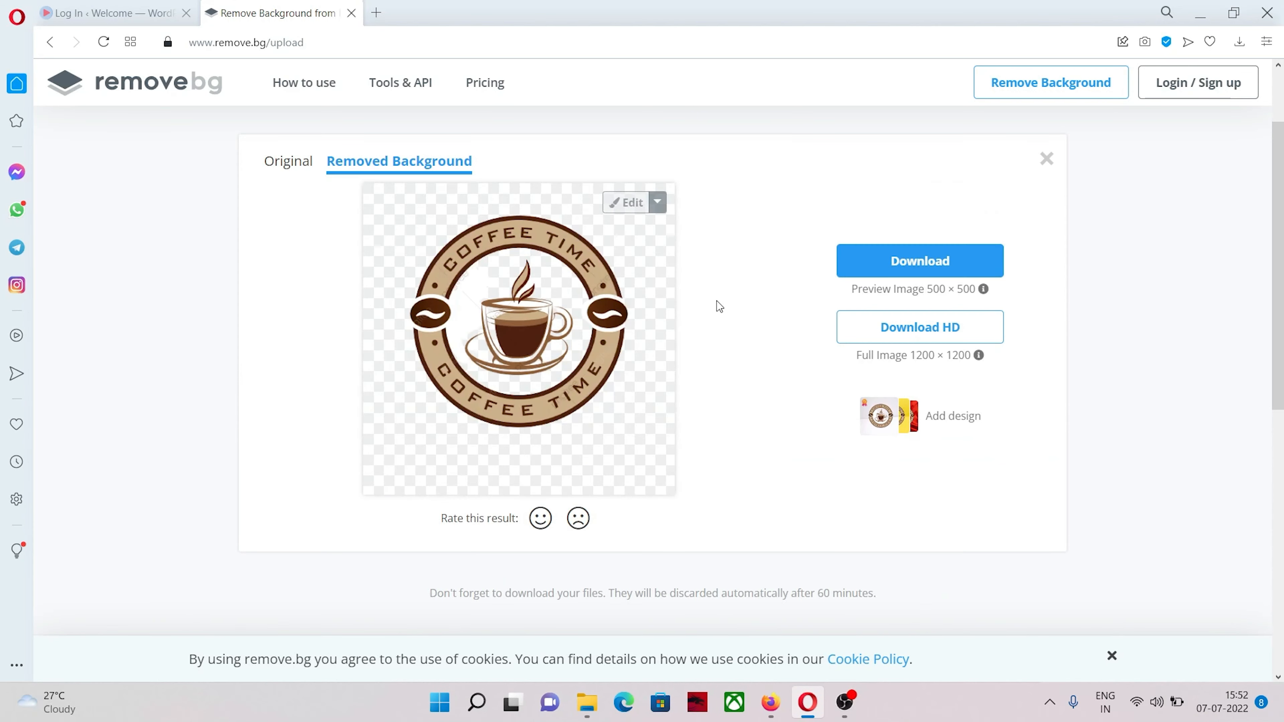
click(899, 262)
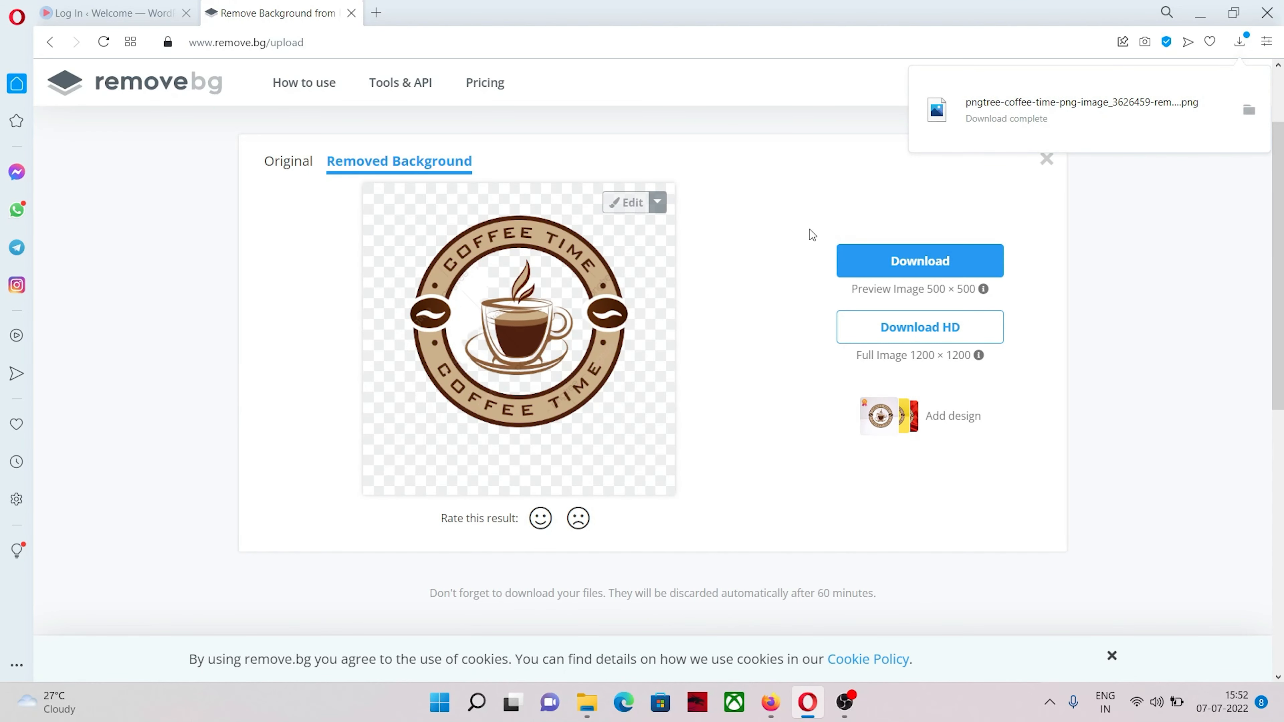
Replace the login logo in the Firefox plugin settings with the background-free Coffee Time image and save all settings.
click(771, 703)
scroll(558, 380, up, 8)
scroll(589, 320, up, 15)
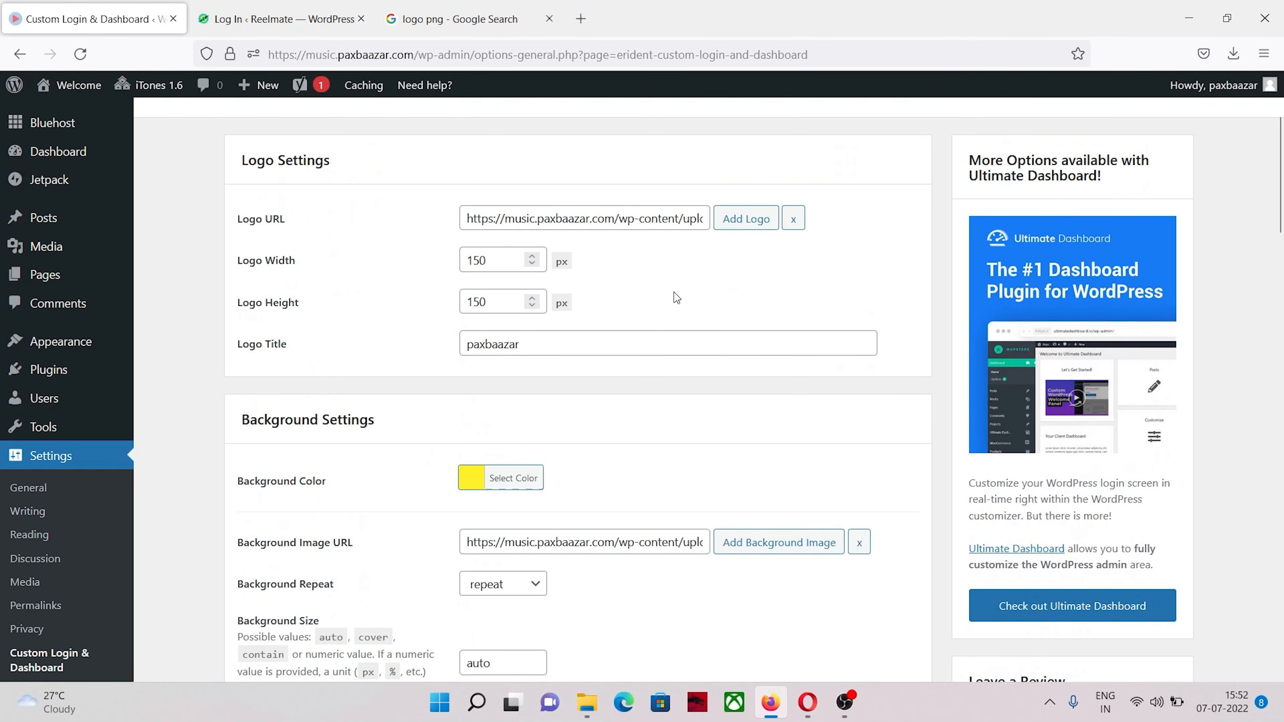
click(738, 220)
key(Escape)
scroll(384, 367, down, 20)
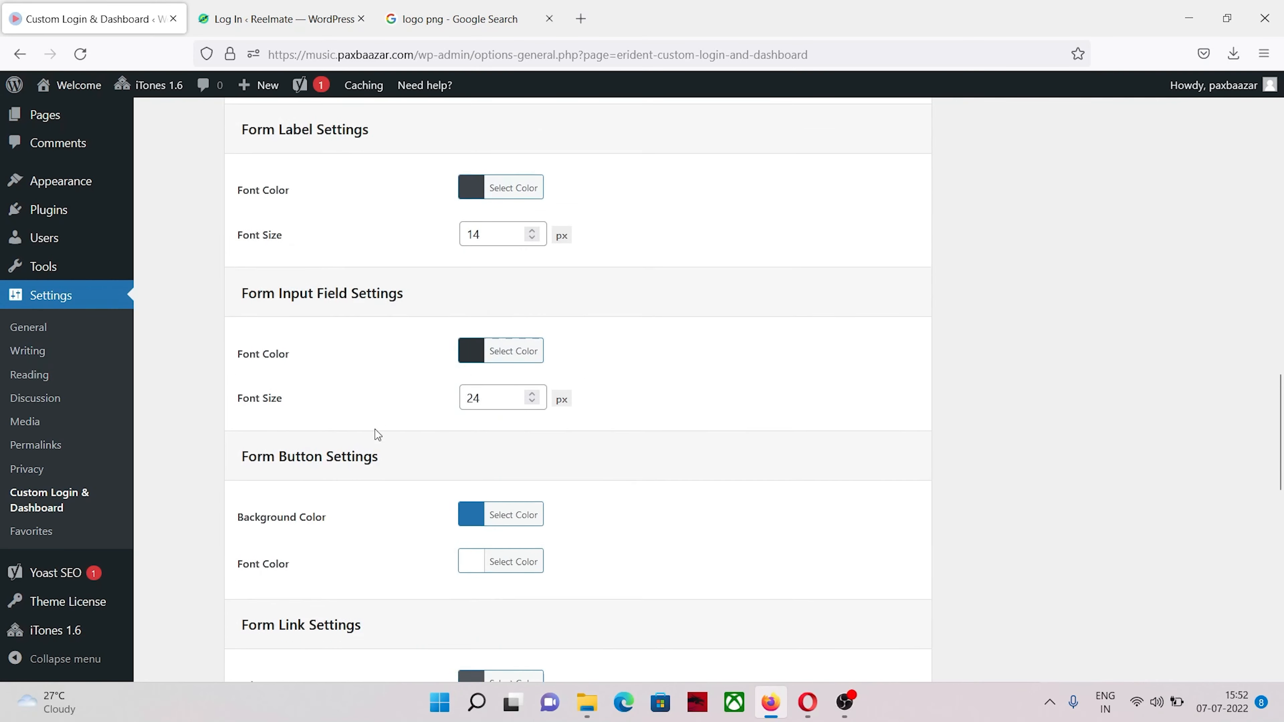
click(282, 552)
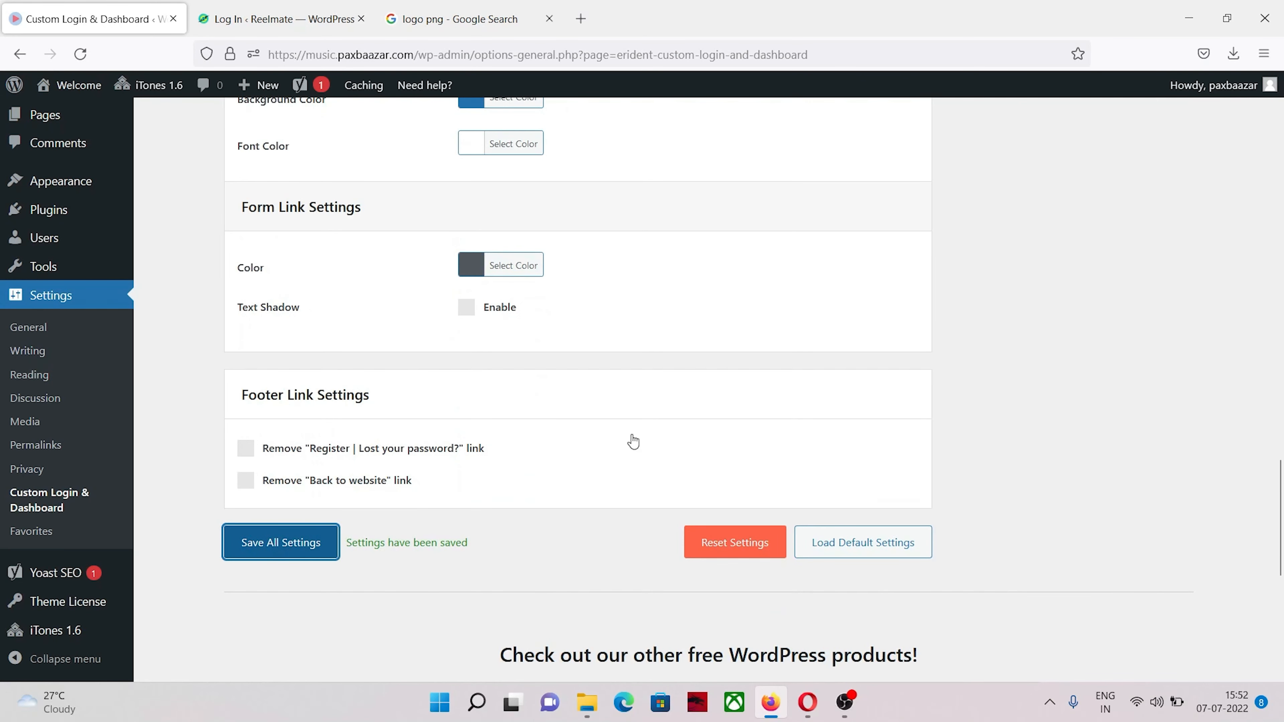
Check the background-free logo on the login page in Opera against the remove.bg result.
scroll(731, 319, up, 3)
scroll(725, 324, up, 20)
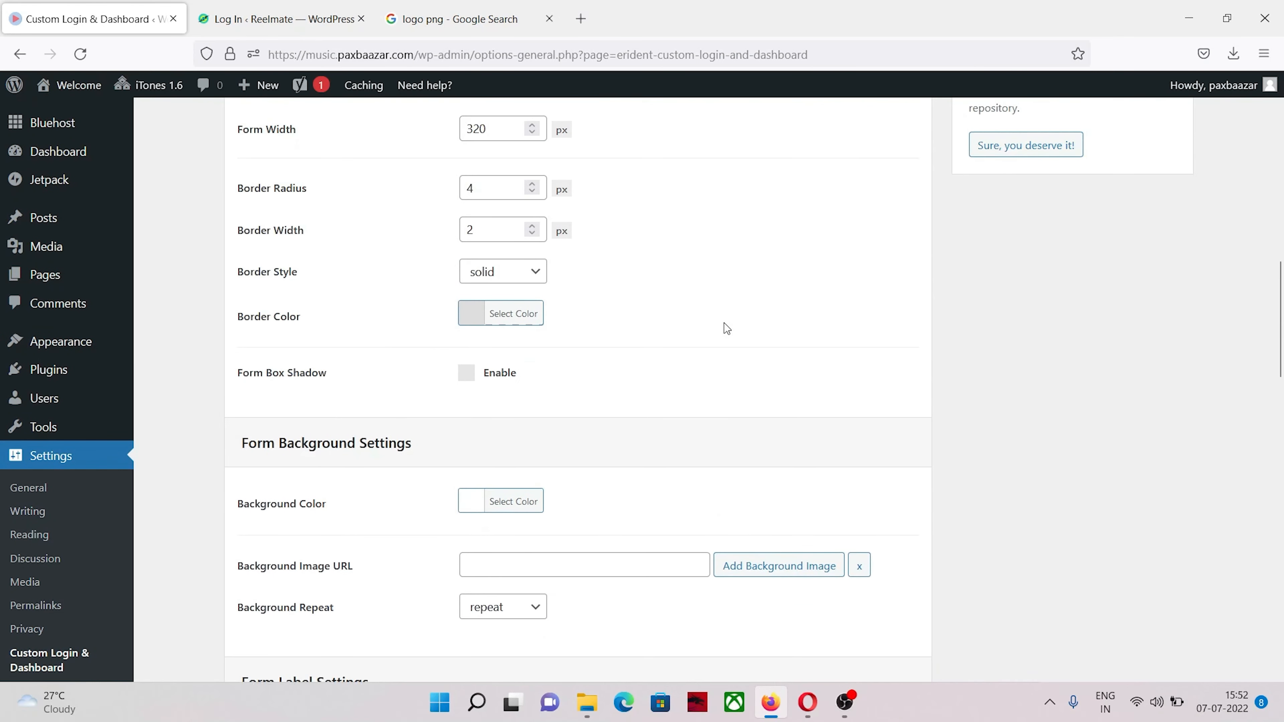
click(807, 702)
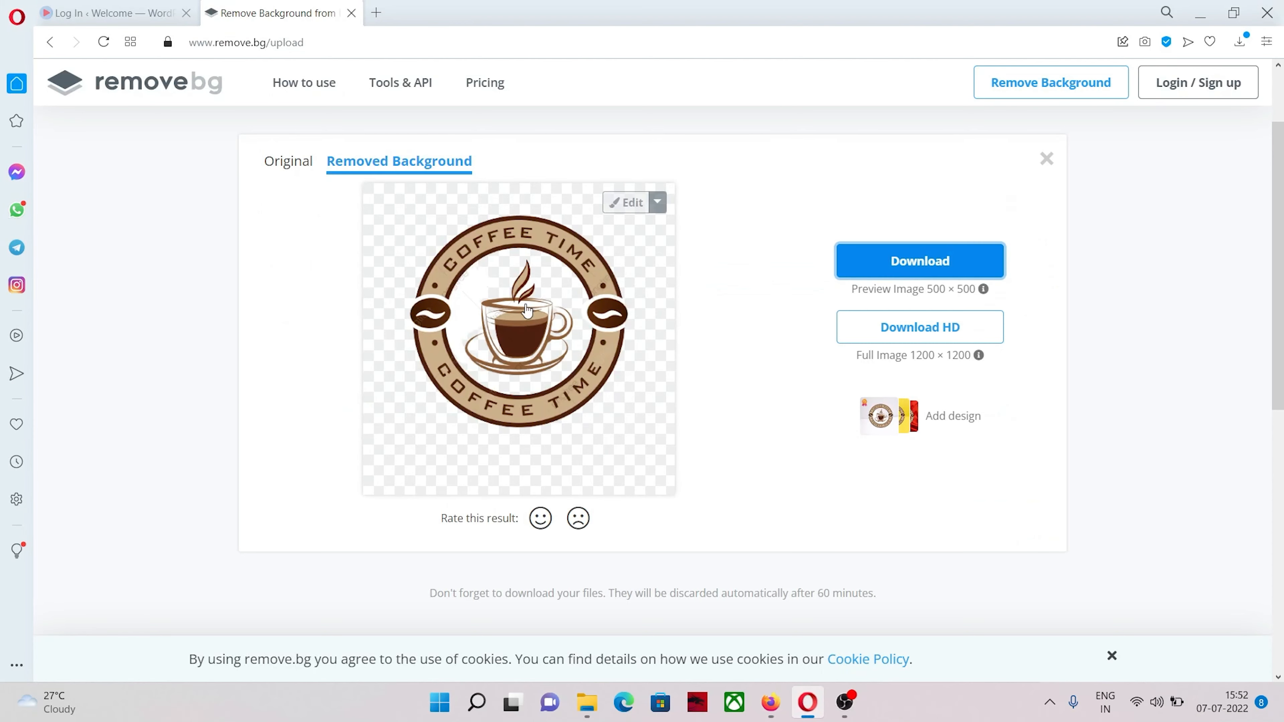
click(114, 14)
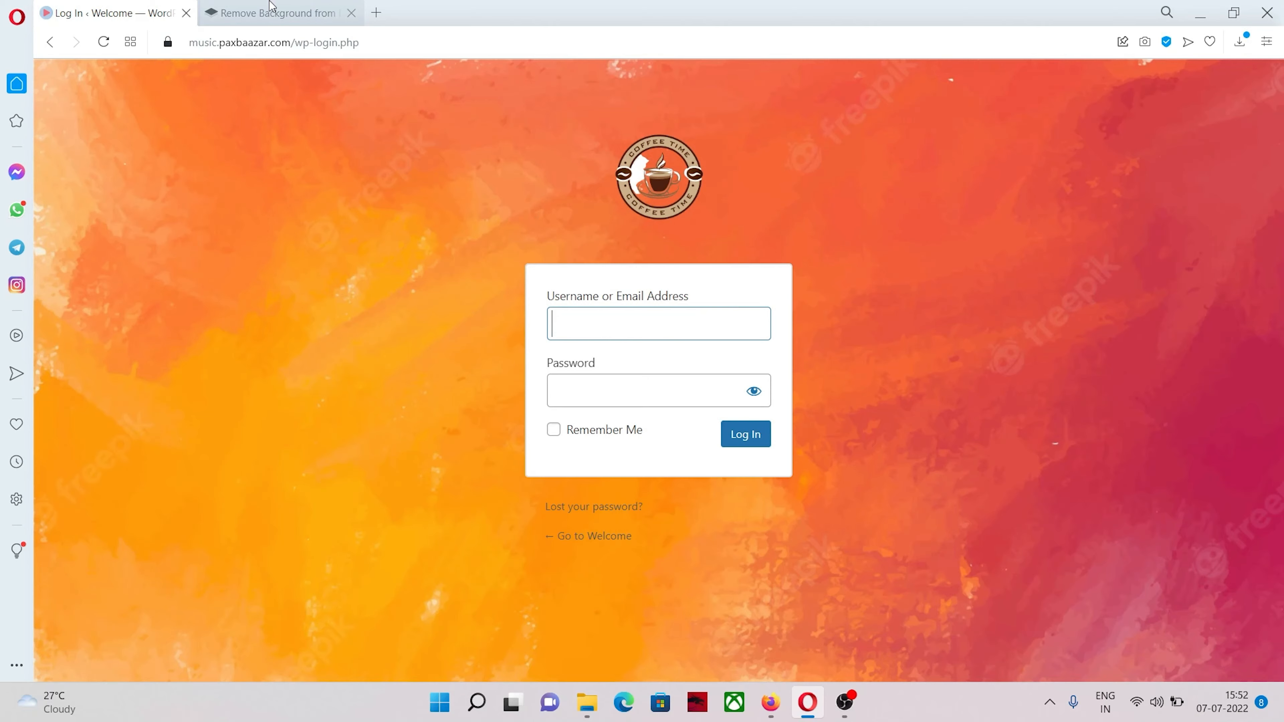
click(272, 11)
click(92, 6)
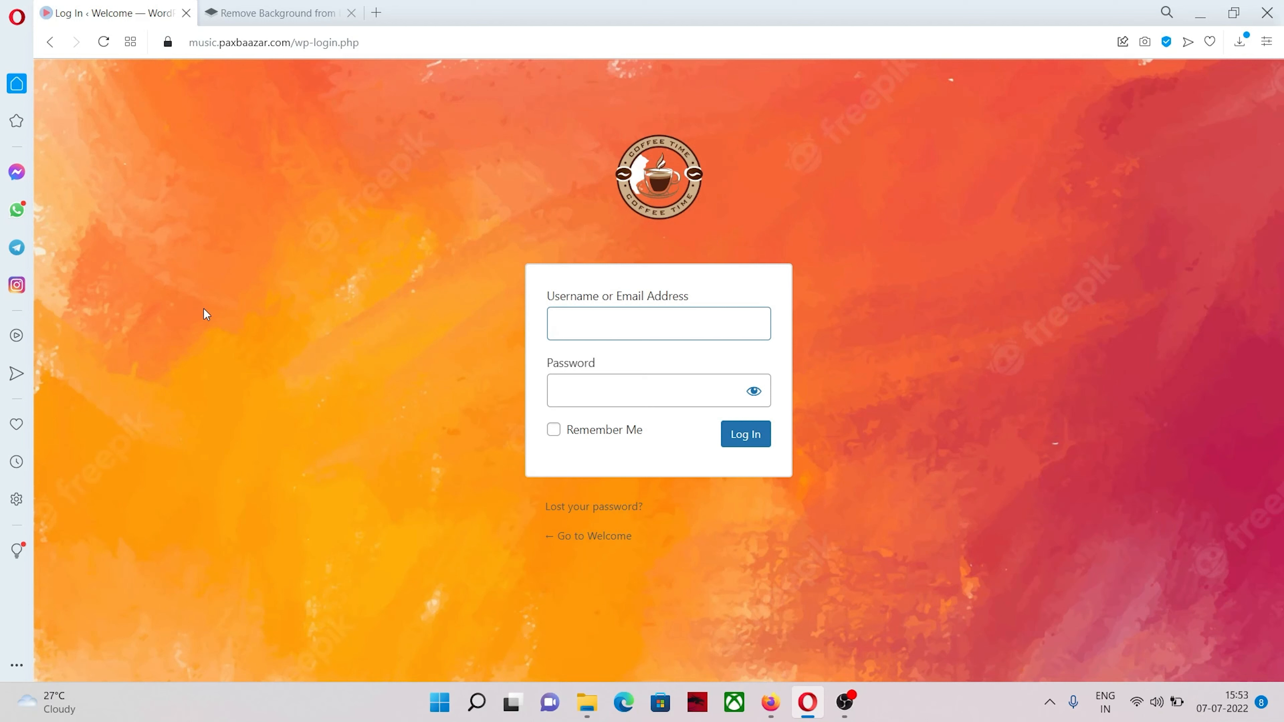
Review the plugin's Form Layout Settings in Firefox and compare them with the login form in Opera.
mouse_move(772, 703)
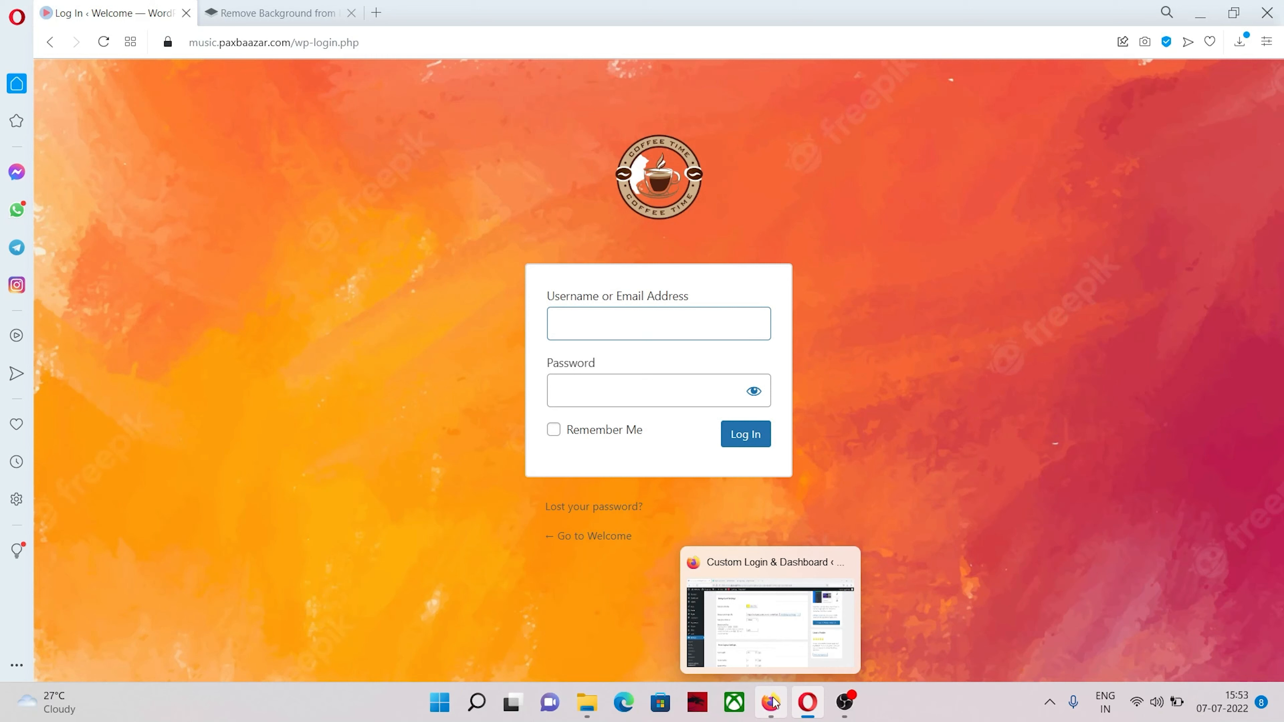
click(774, 704)
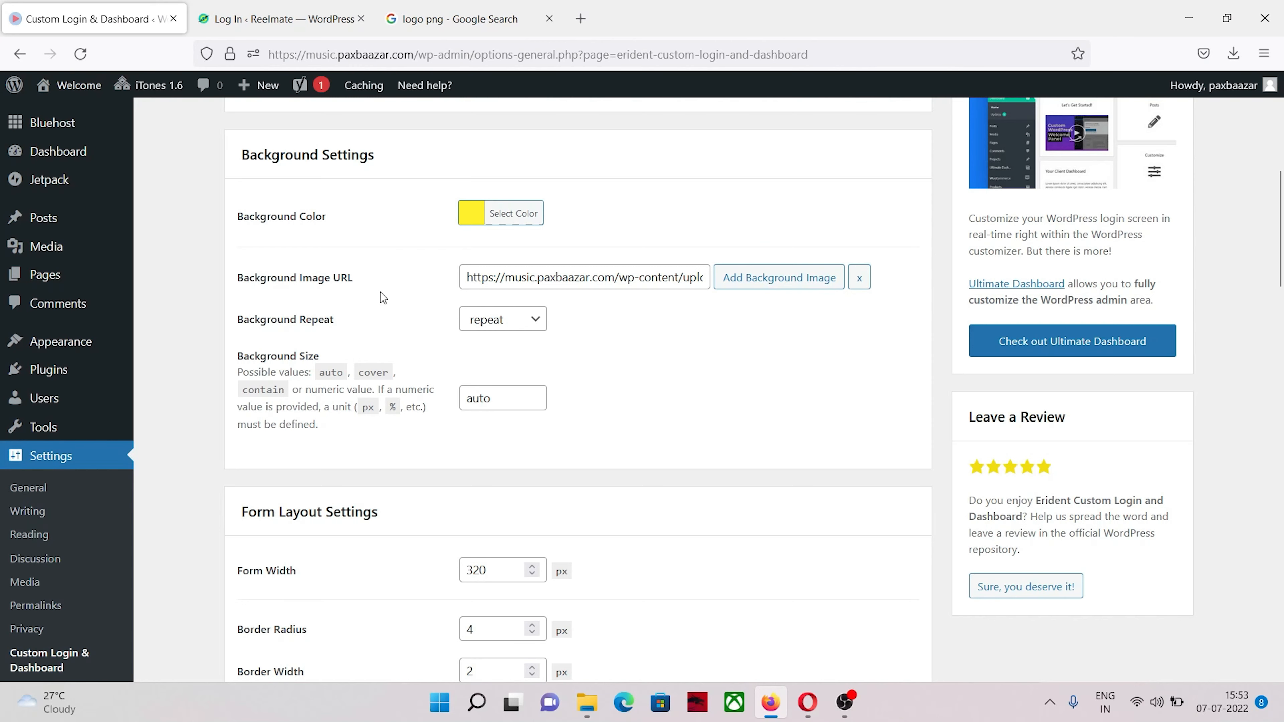
scroll(382, 296, down, 3)
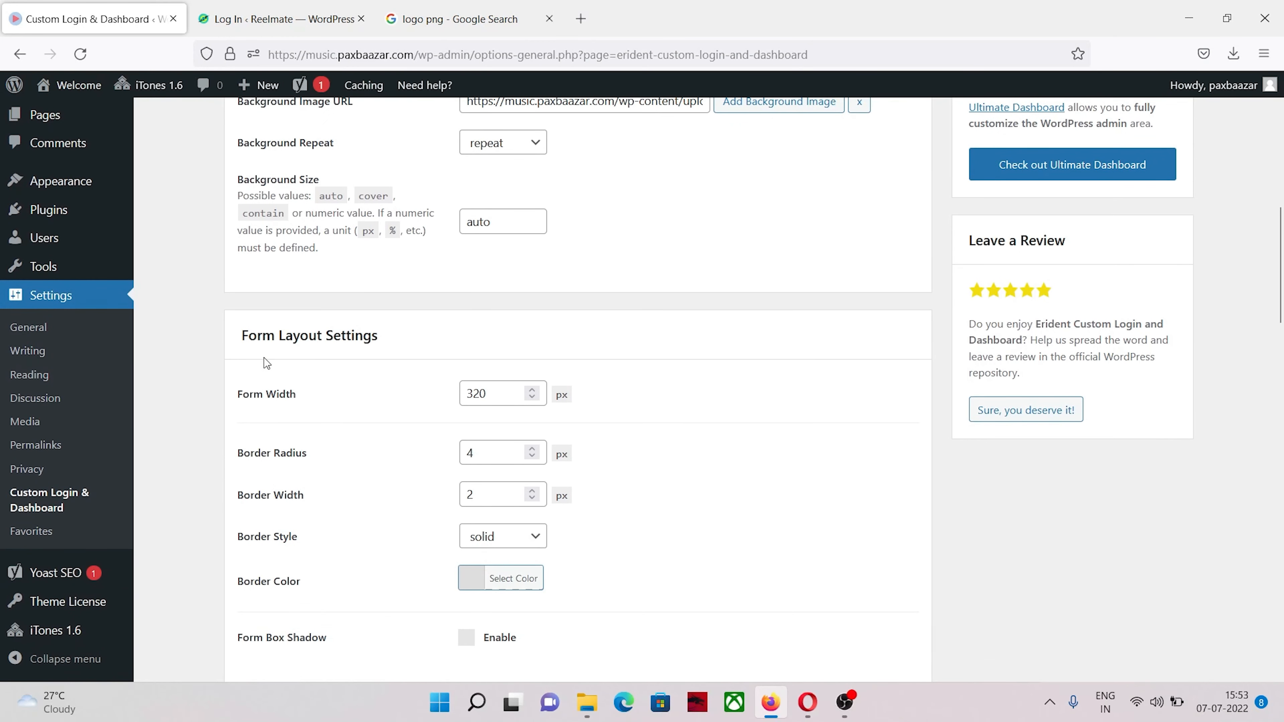
scroll(394, 352, down, 2)
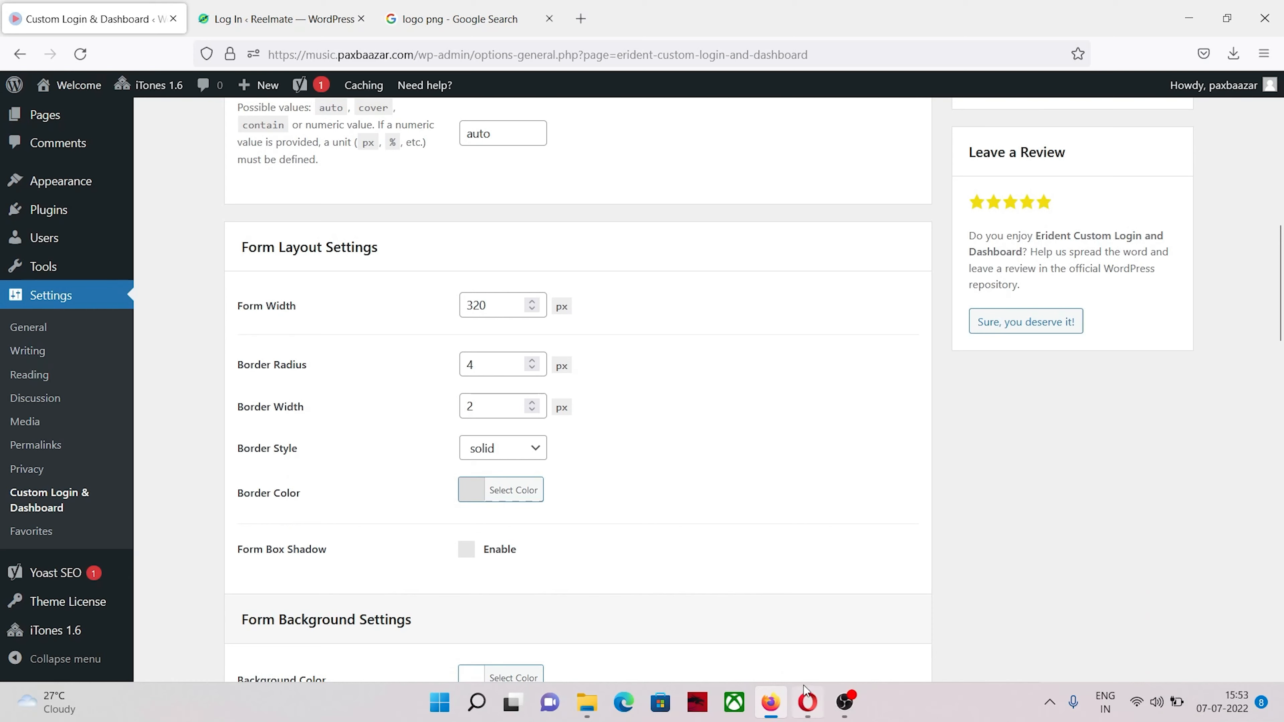
click(807, 702)
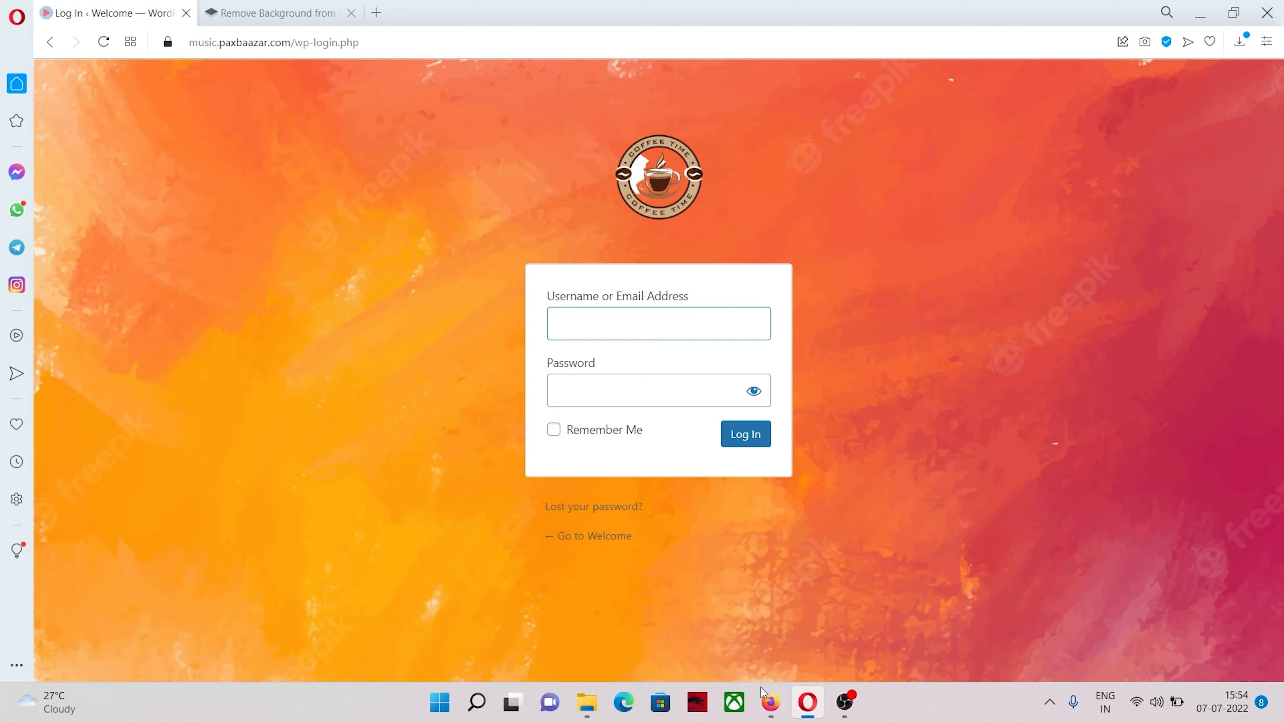
click(766, 696)
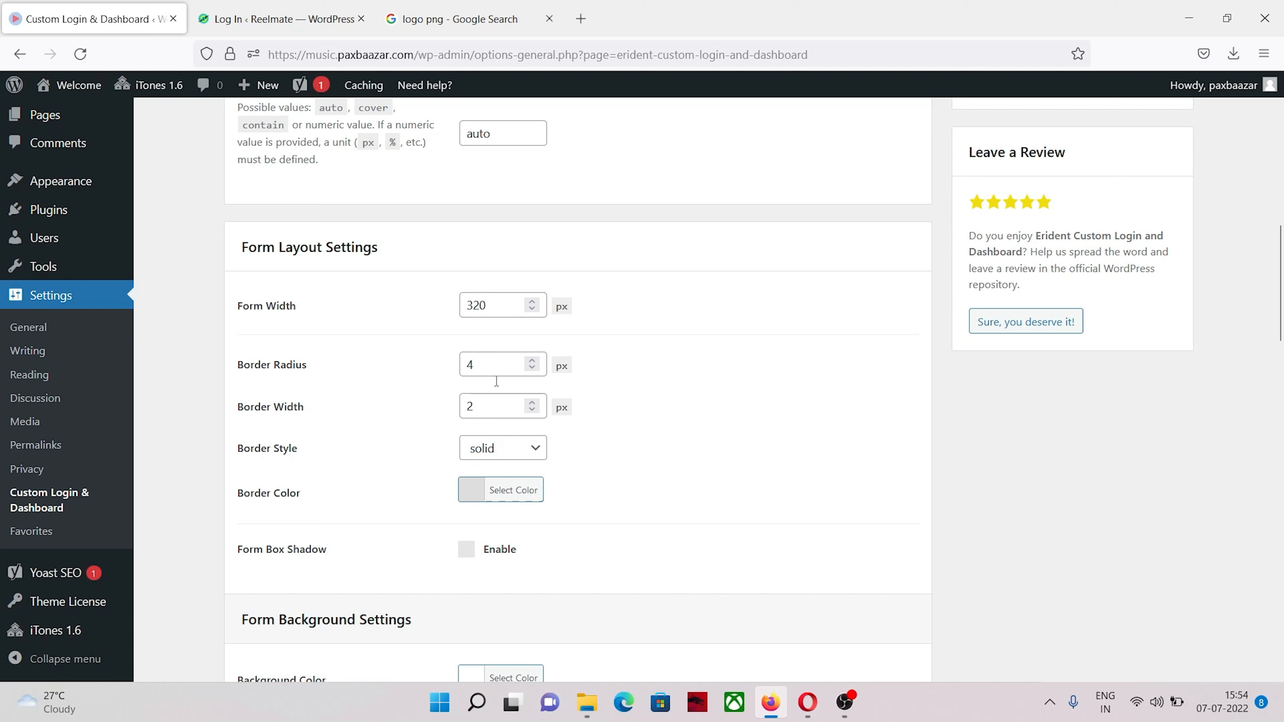
key(alt+Tab)
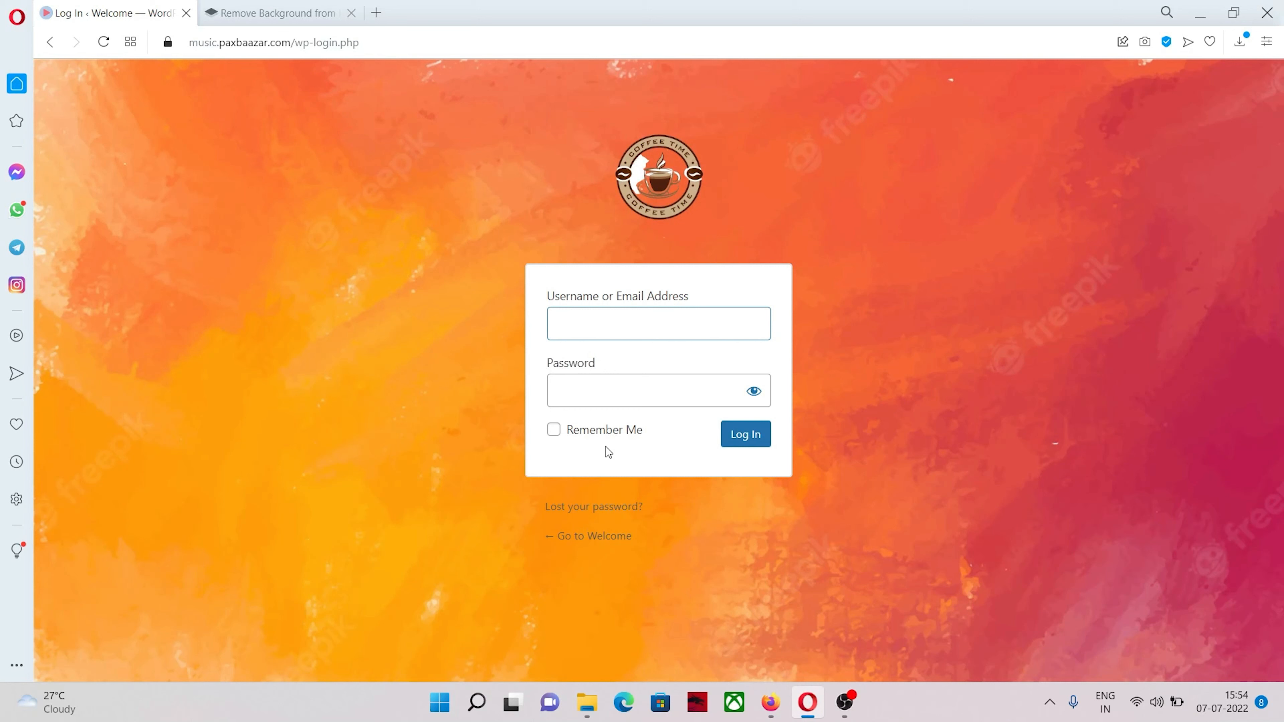
click(771, 703)
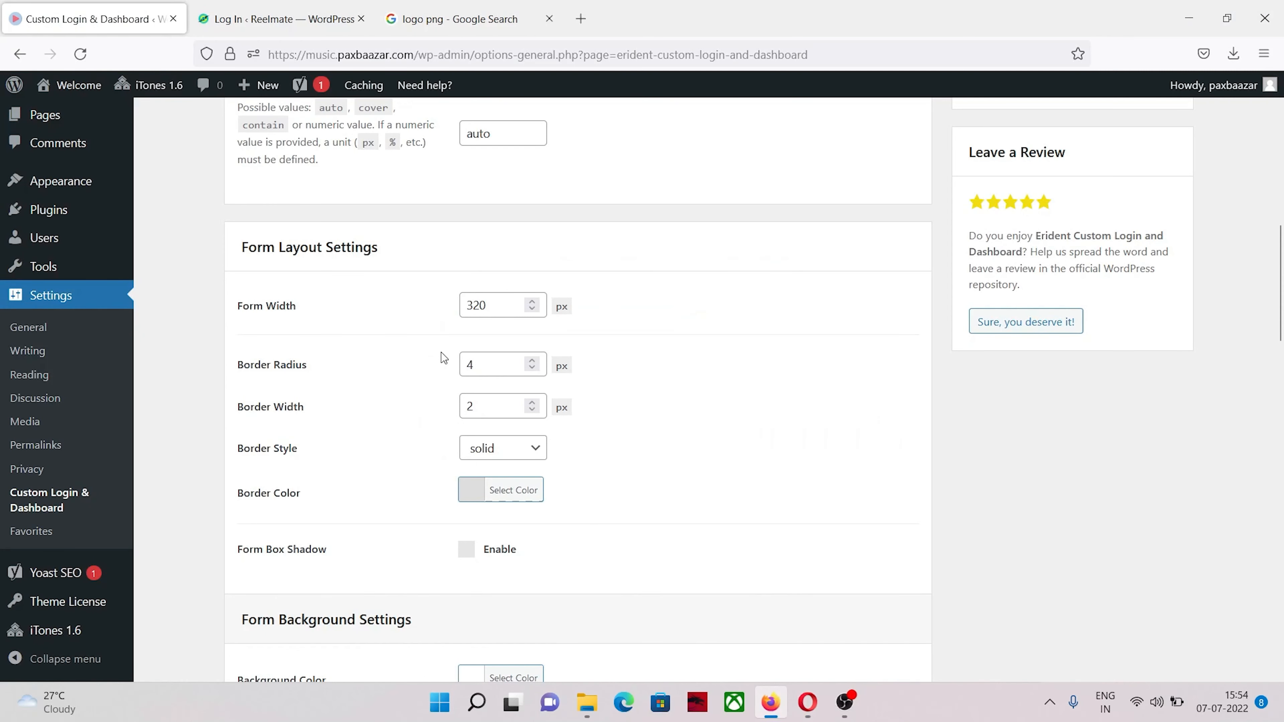
Change the login form's border color to a strong blue and save all settings.
click(468, 496)
drag(534, 533, 609, 528)
click(563, 177)
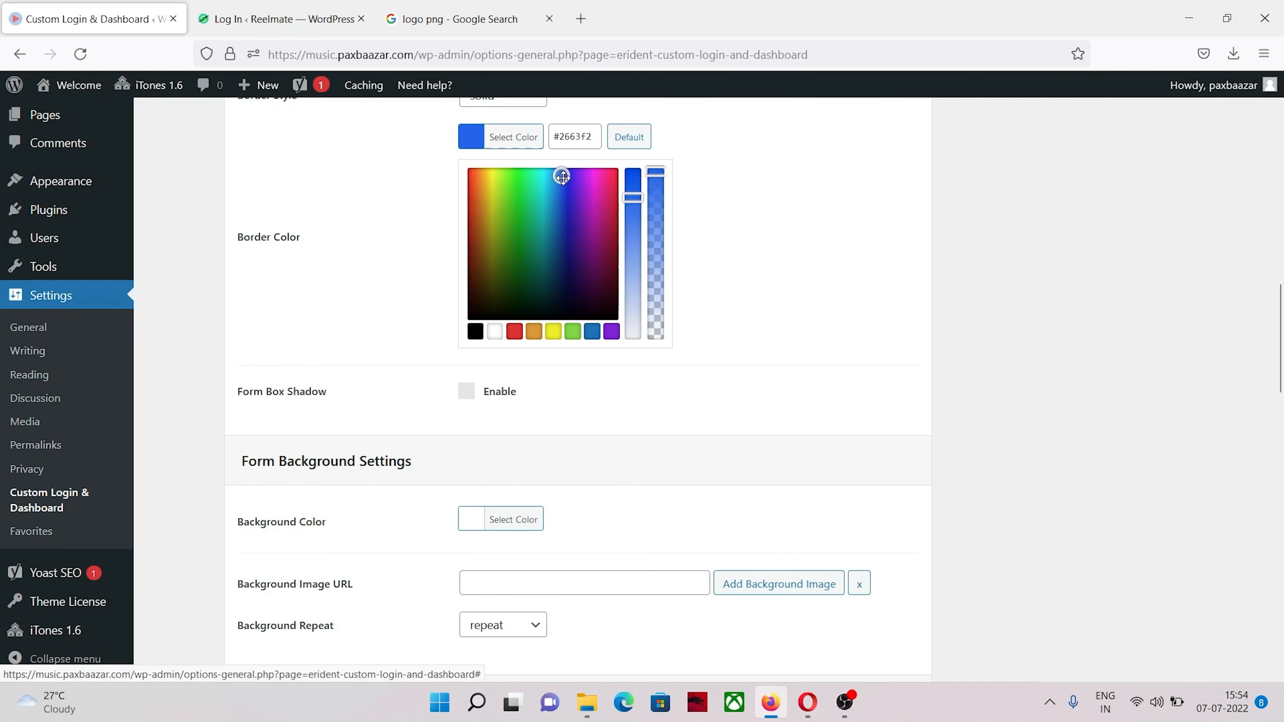
drag(562, 178, 569, 170)
scroll(419, 313, down, 15)
click(275, 290)
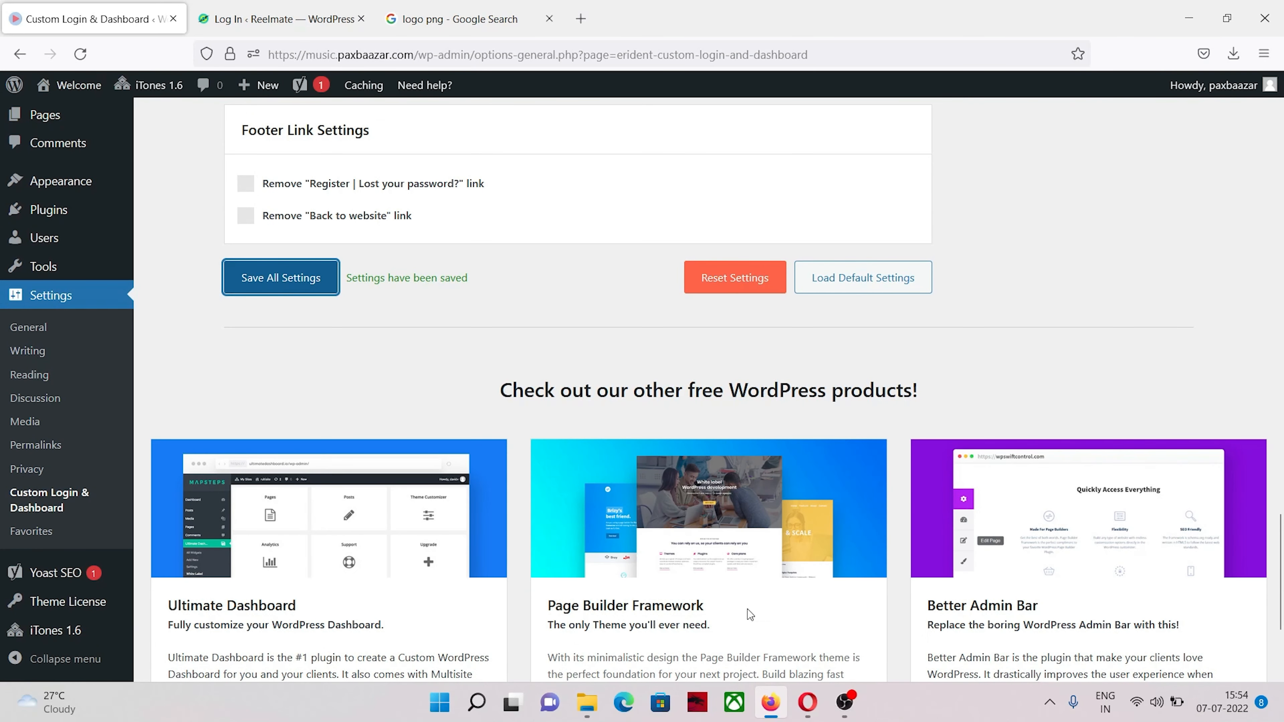
Reload the login page in Opera to check the form's border, and return to the plugin settings in Firefox.
click(807, 702)
click(104, 42)
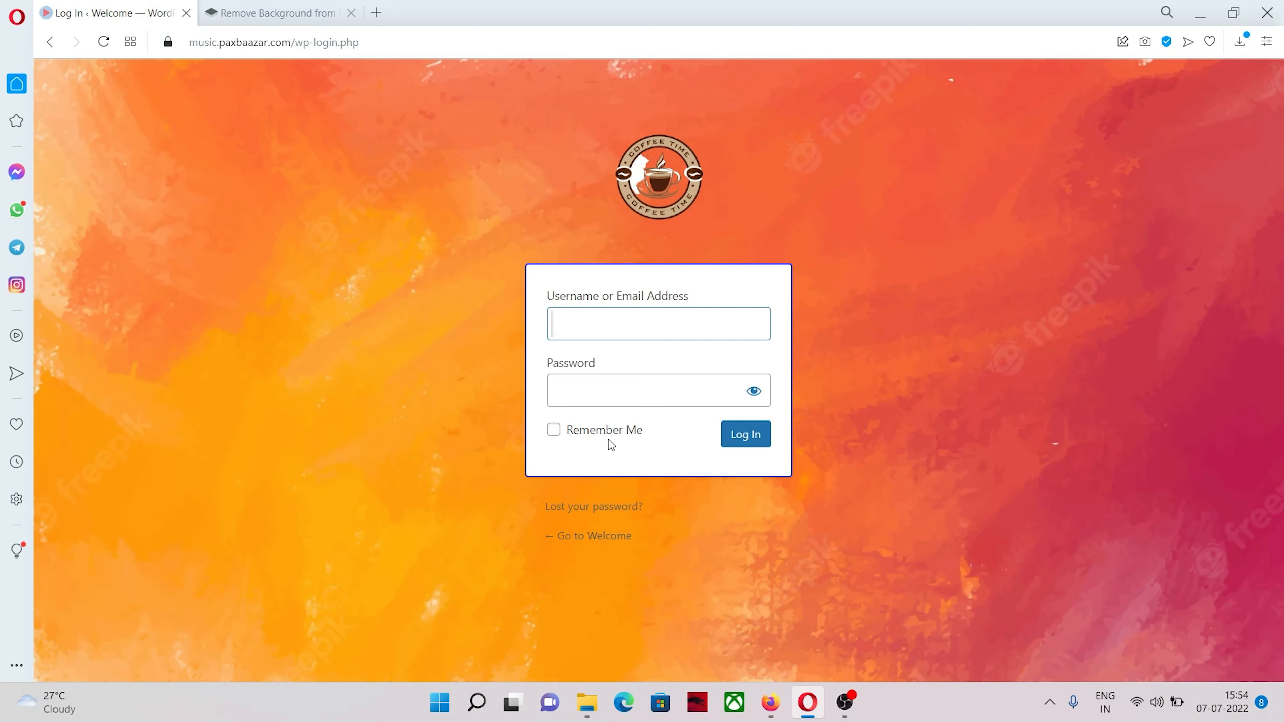
click(770, 703)
scroll(408, 369, up, 10)
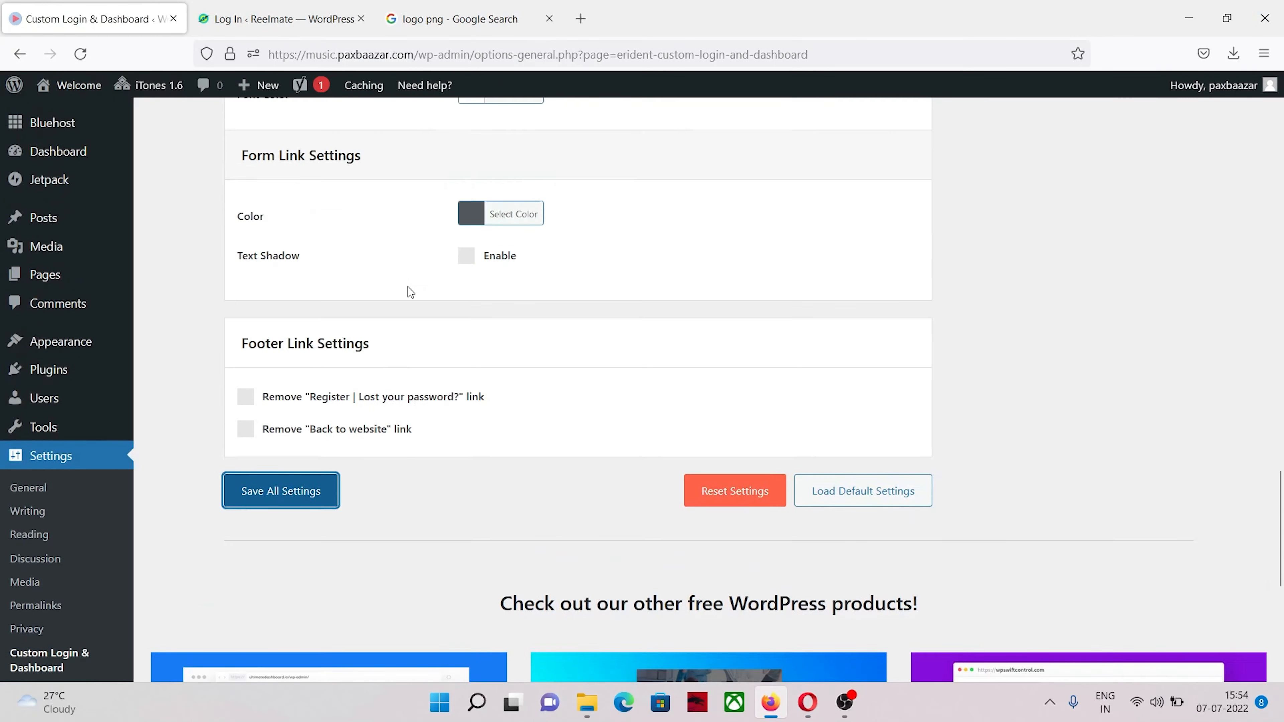
Increase the form width to 341 px, border radius to 13 px and border width to 12 px, and check the form in Opera.
scroll(408, 369, up, 4)
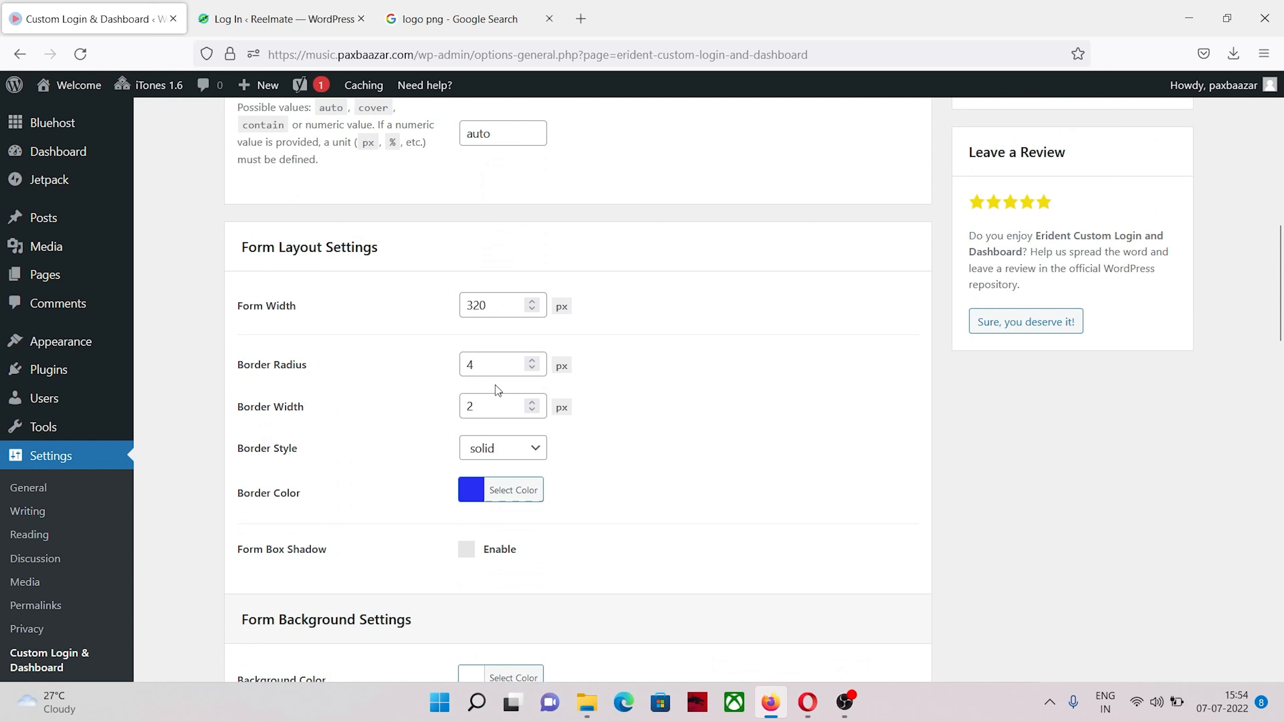
click(485, 364)
click(490, 402)
scroll(490, 402, up, 6)
scroll(438, 344, down, 6)
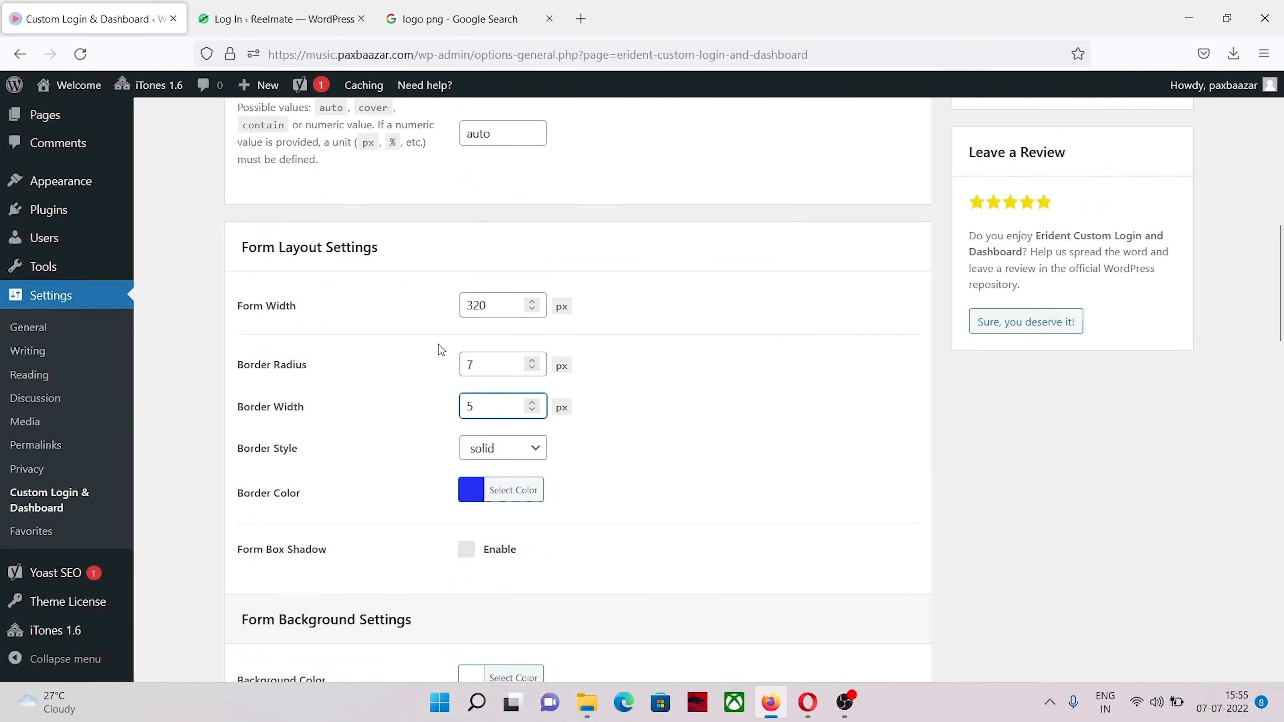
key(alt+Tab)
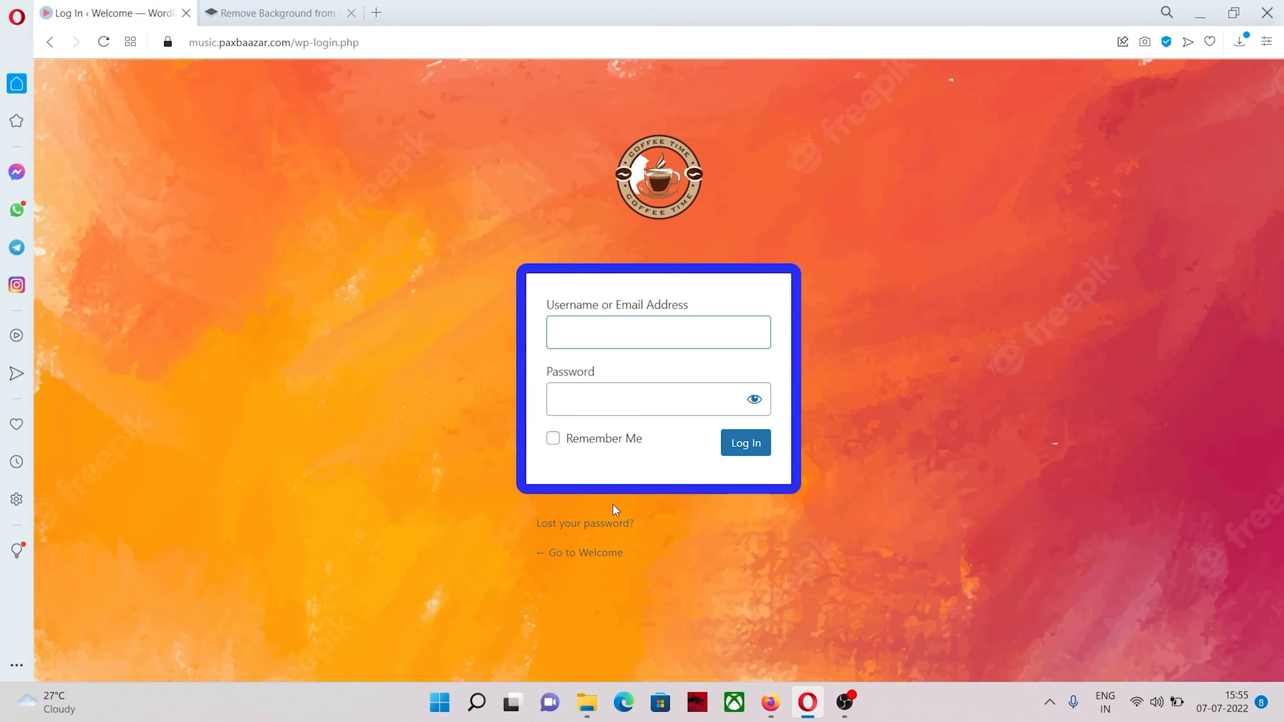
click(770, 702)
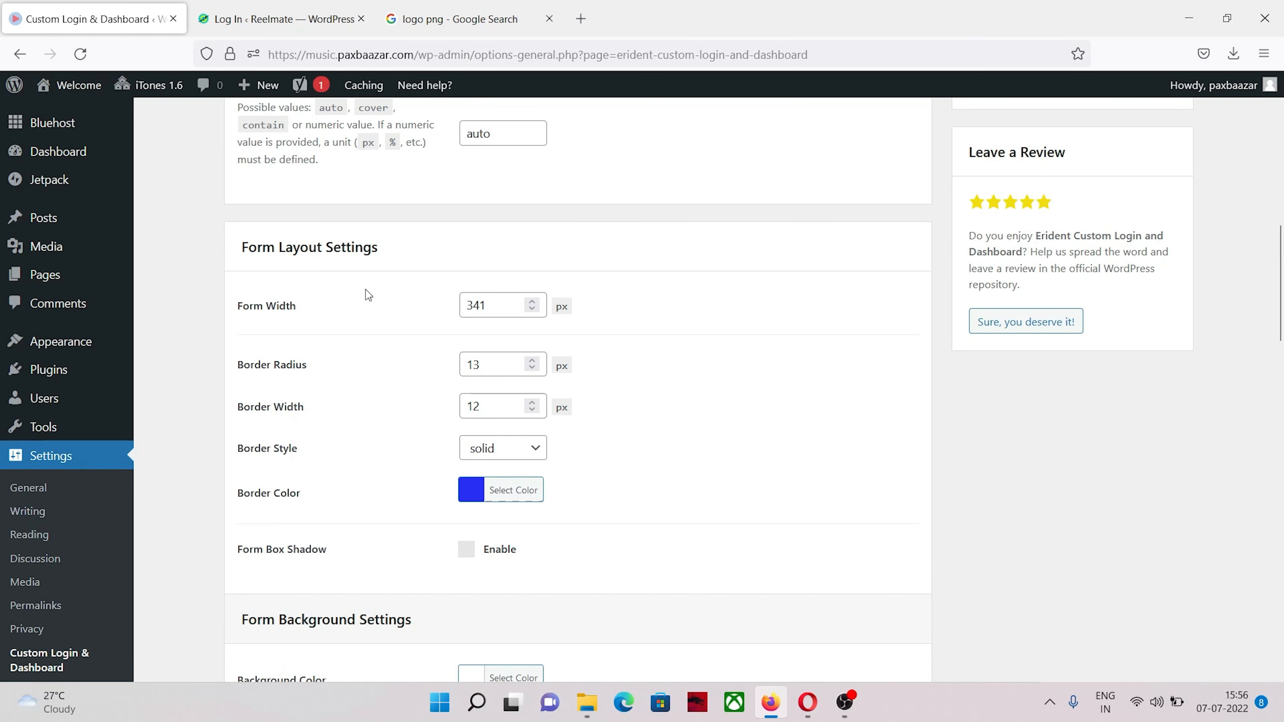
Set the login form's background color to bright green #4df950 and save all settings.
scroll(366, 290, down, 6)
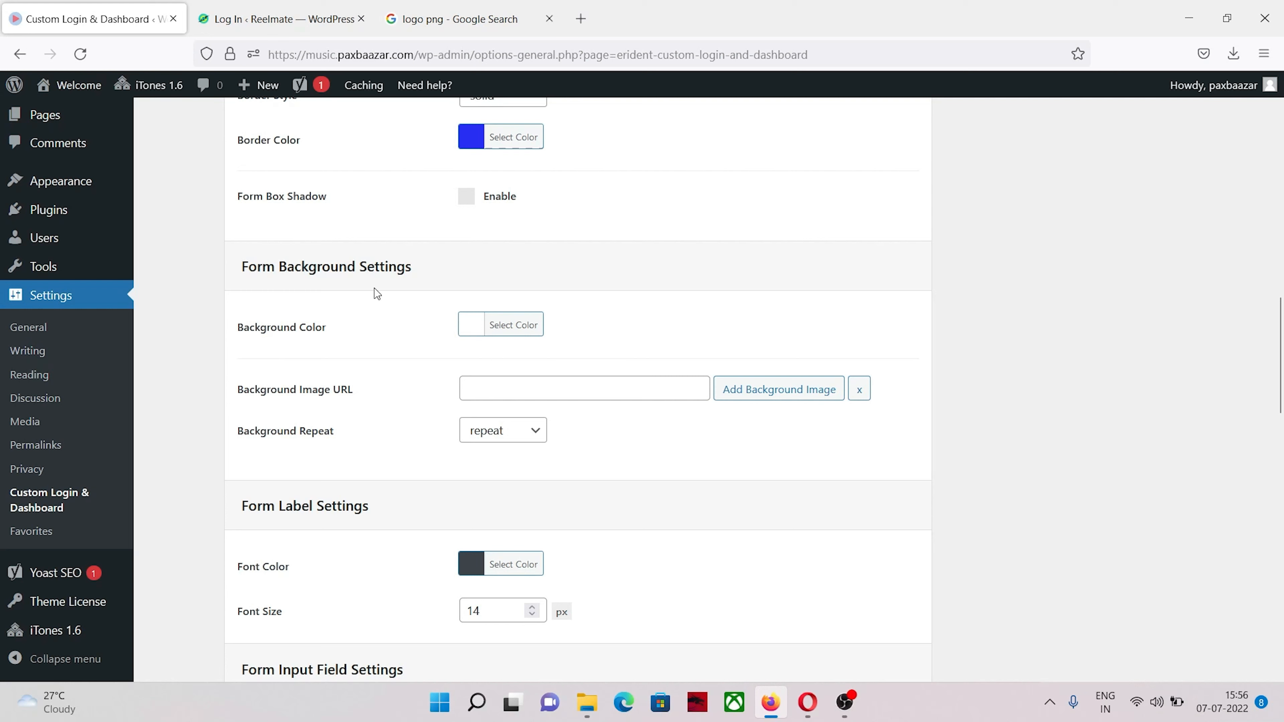
click(807, 702)
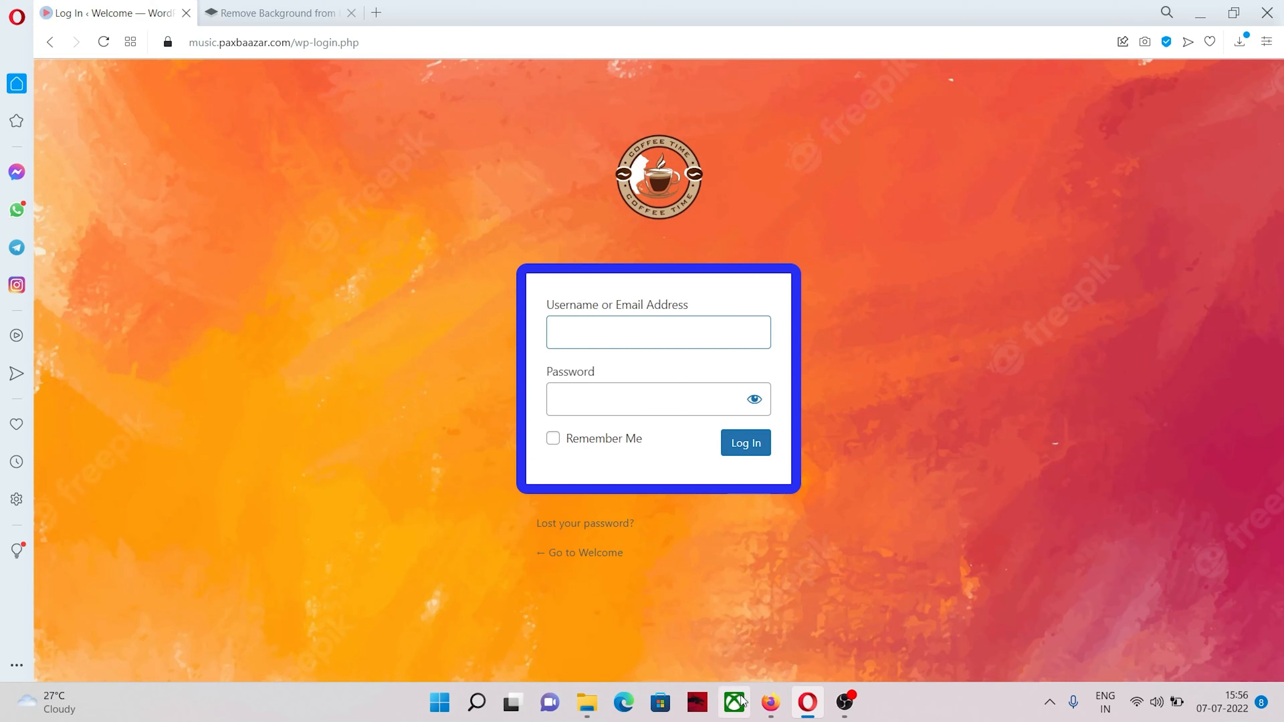
click(771, 703)
click(473, 326)
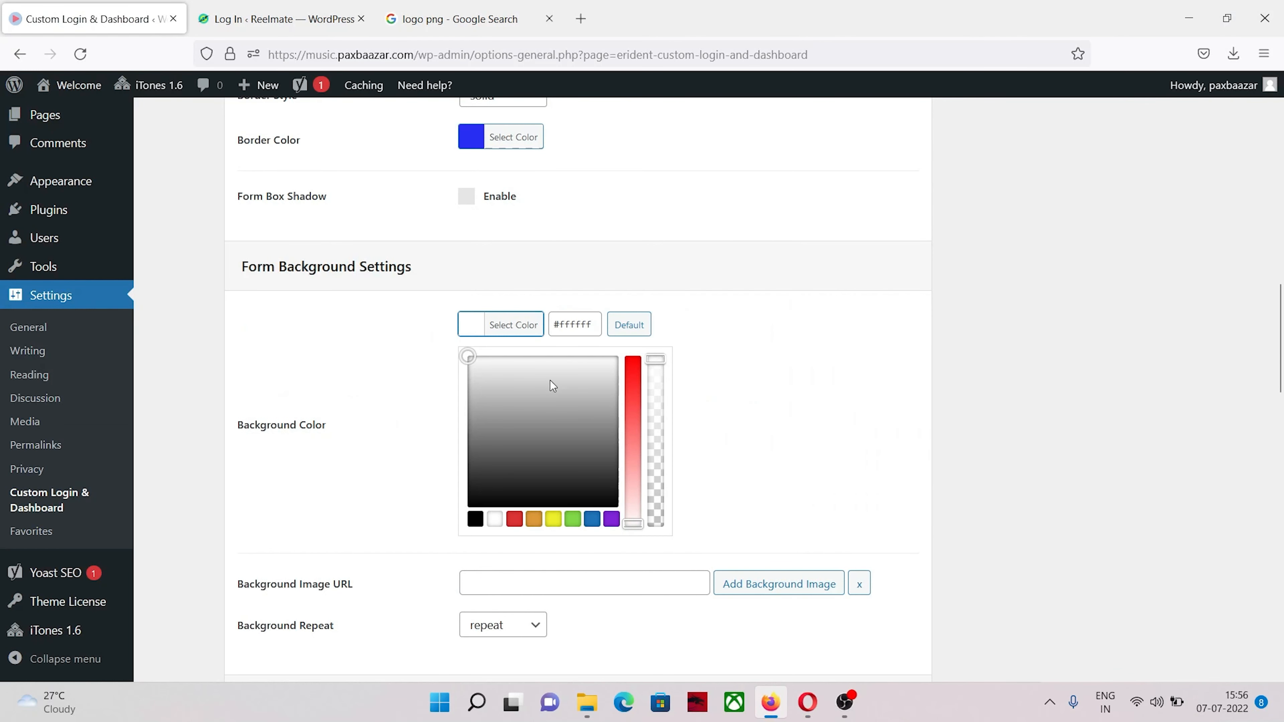
click(573, 519)
drag(493, 396, 518, 358)
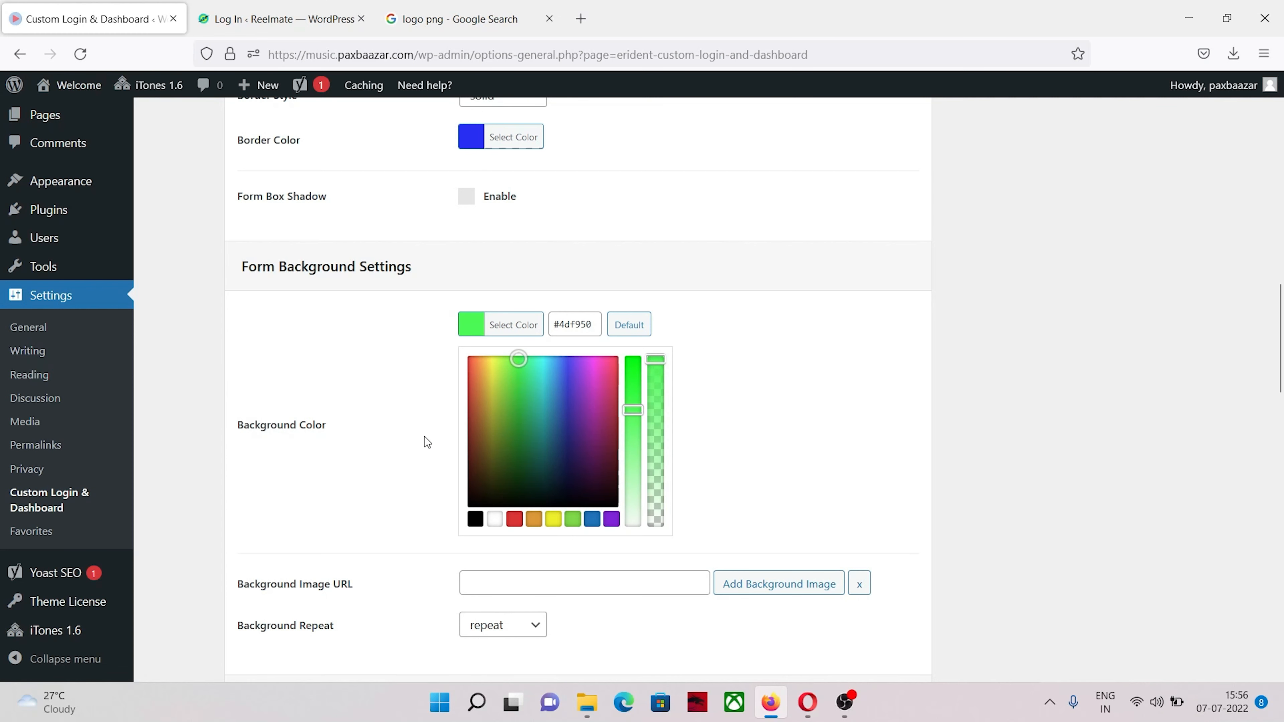
scroll(430, 425, down, 15)
click(281, 207)
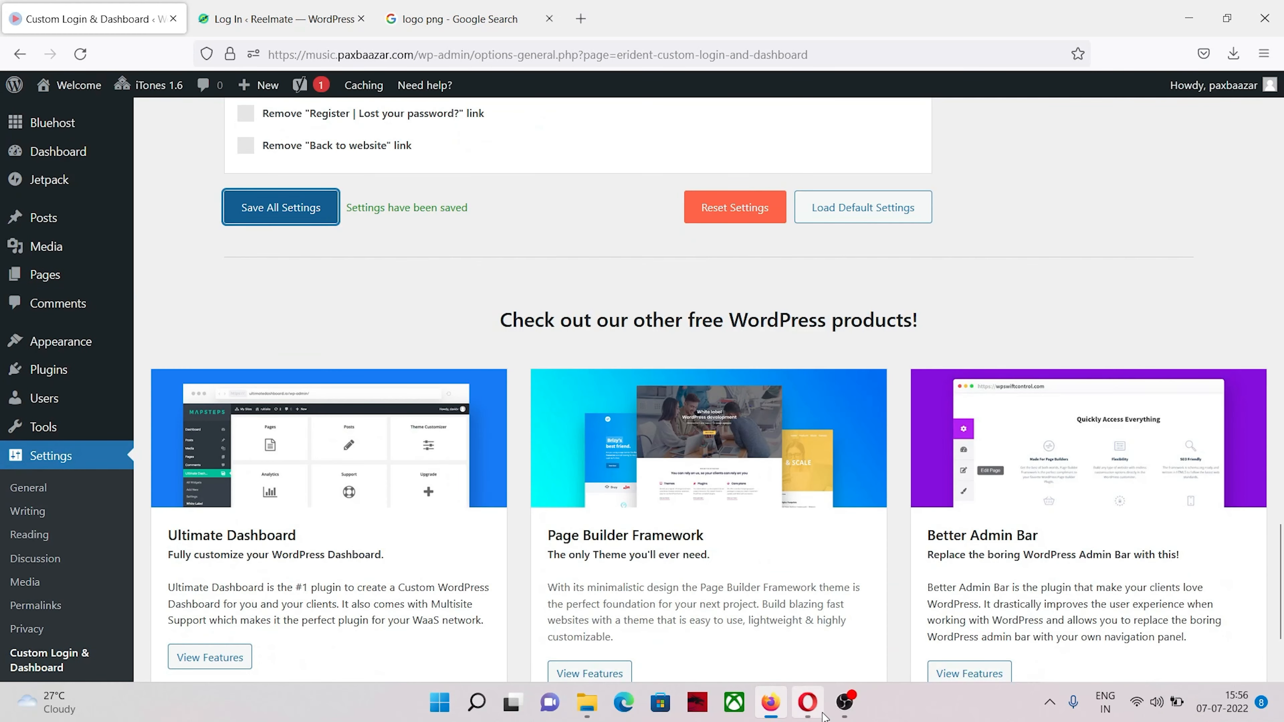
Reload the login page in Opera to check the form's background color, and return to the plugin settings in Firefox.
click(810, 704)
click(104, 43)
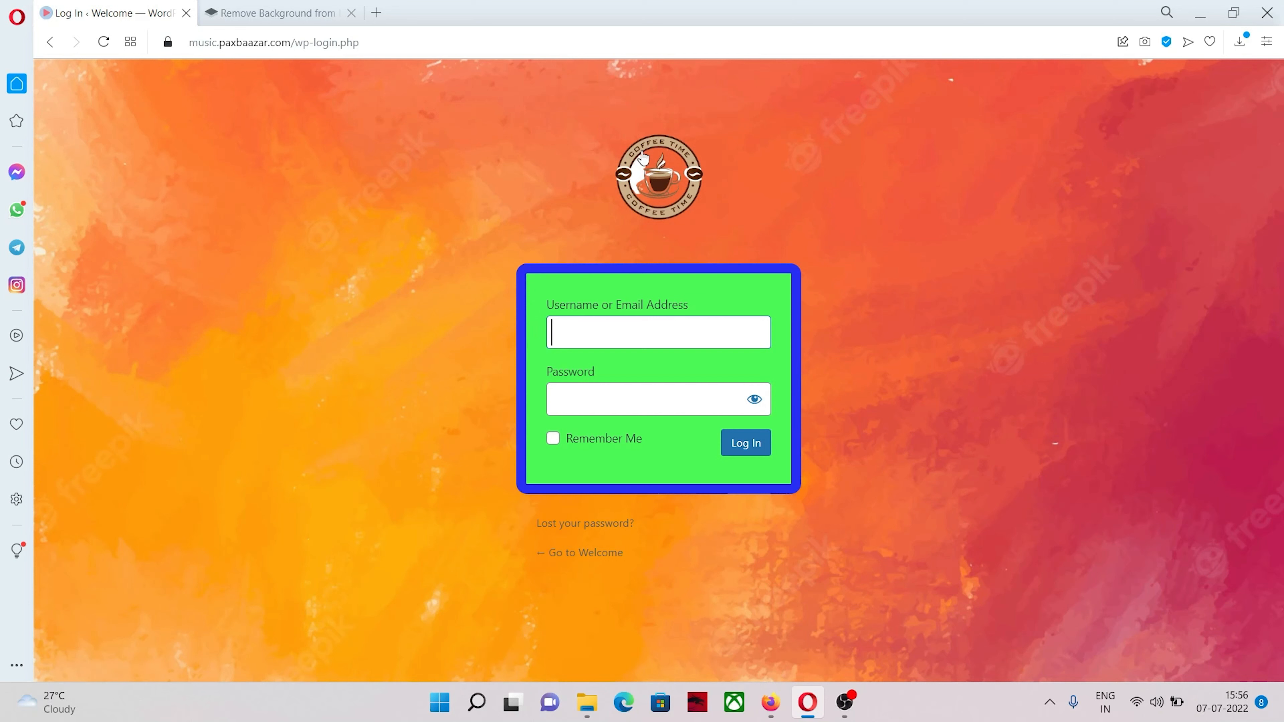
click(781, 704)
Reduce the form width to 332 px, border radius to 9 px and border width to 8 px, and save all settings.
scroll(409, 291, up, 20)
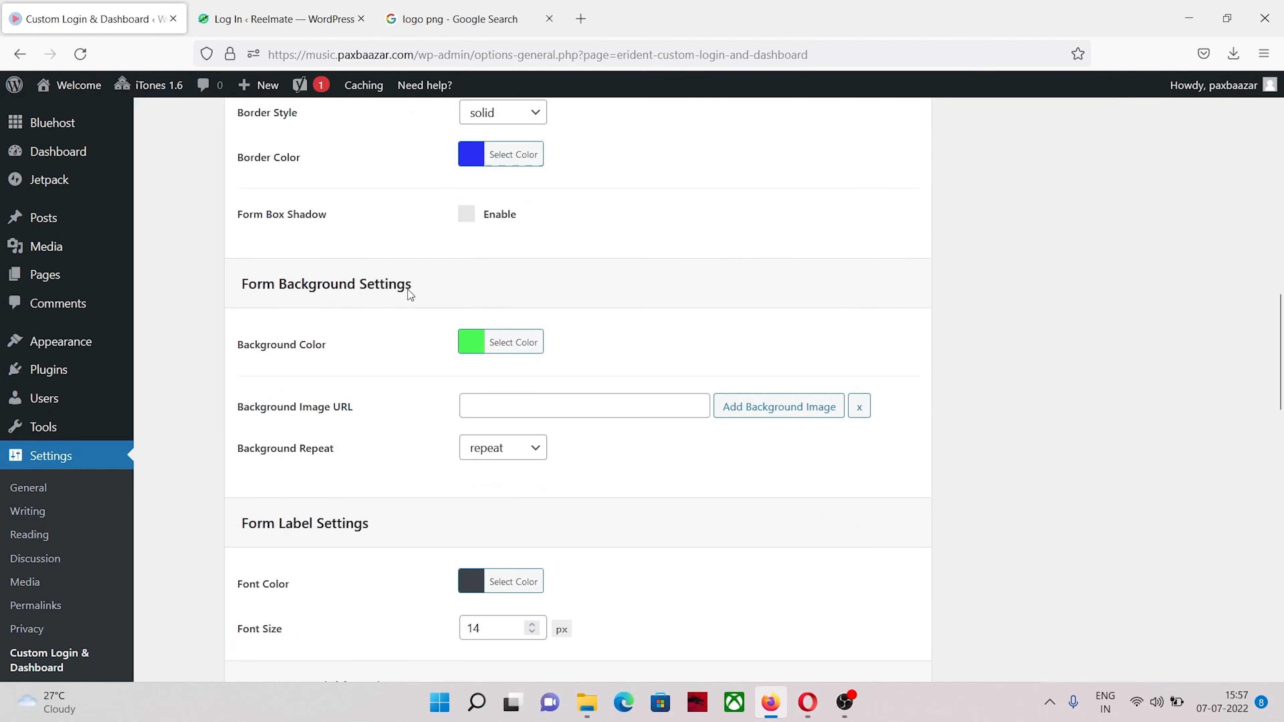
scroll(407, 289, up, 3)
click(496, 143)
key(BackSpace)
key(BackSpace)
text(30)
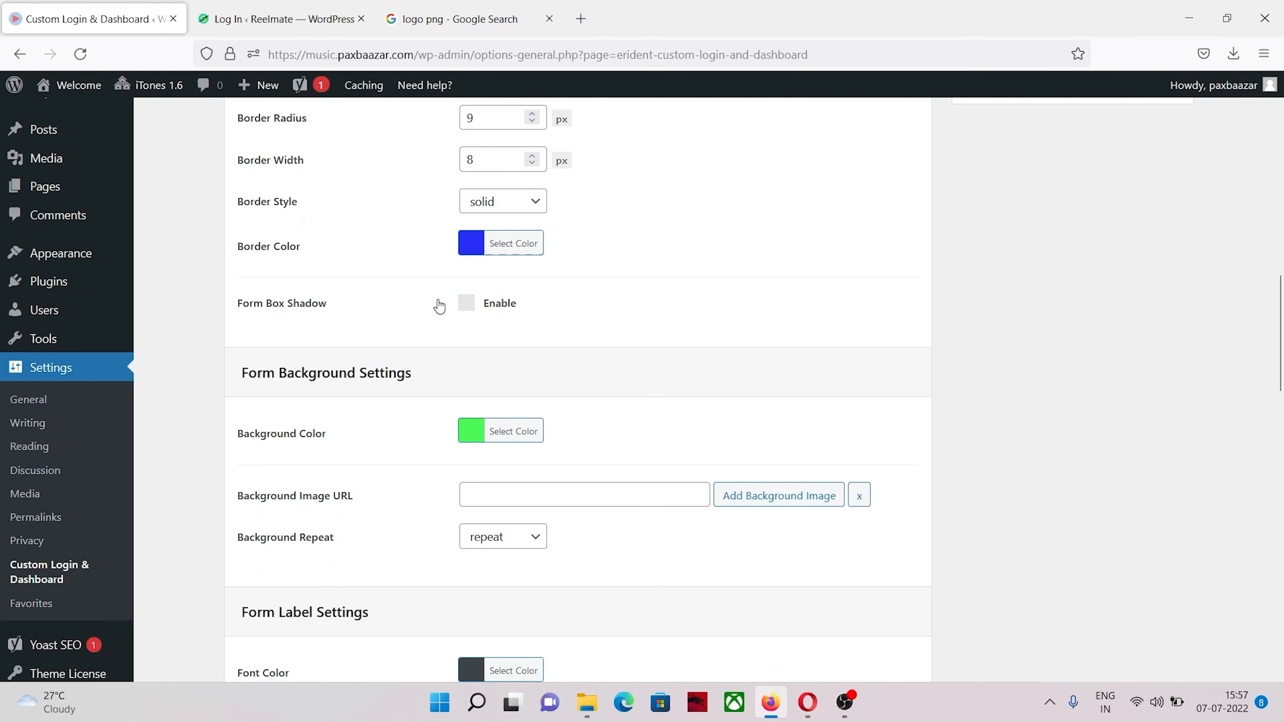
scroll(375, 275, down, 15)
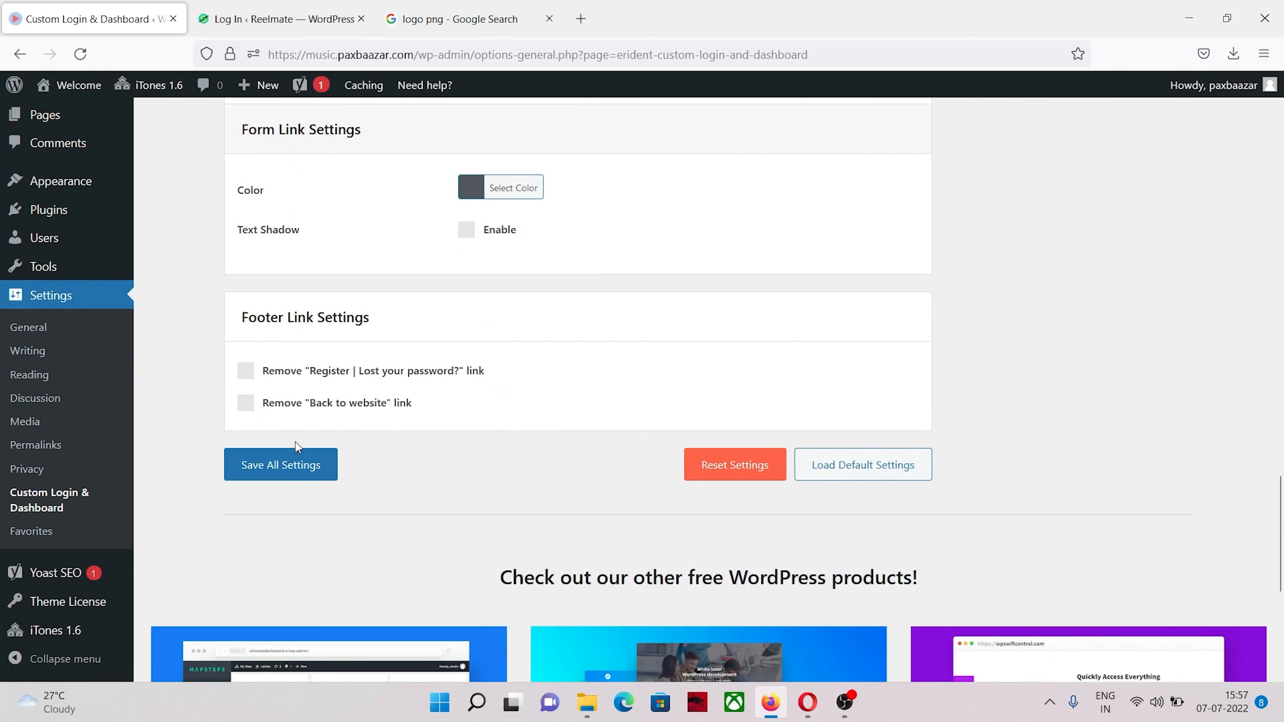
scroll(294, 442, down, 2)
click(305, 389)
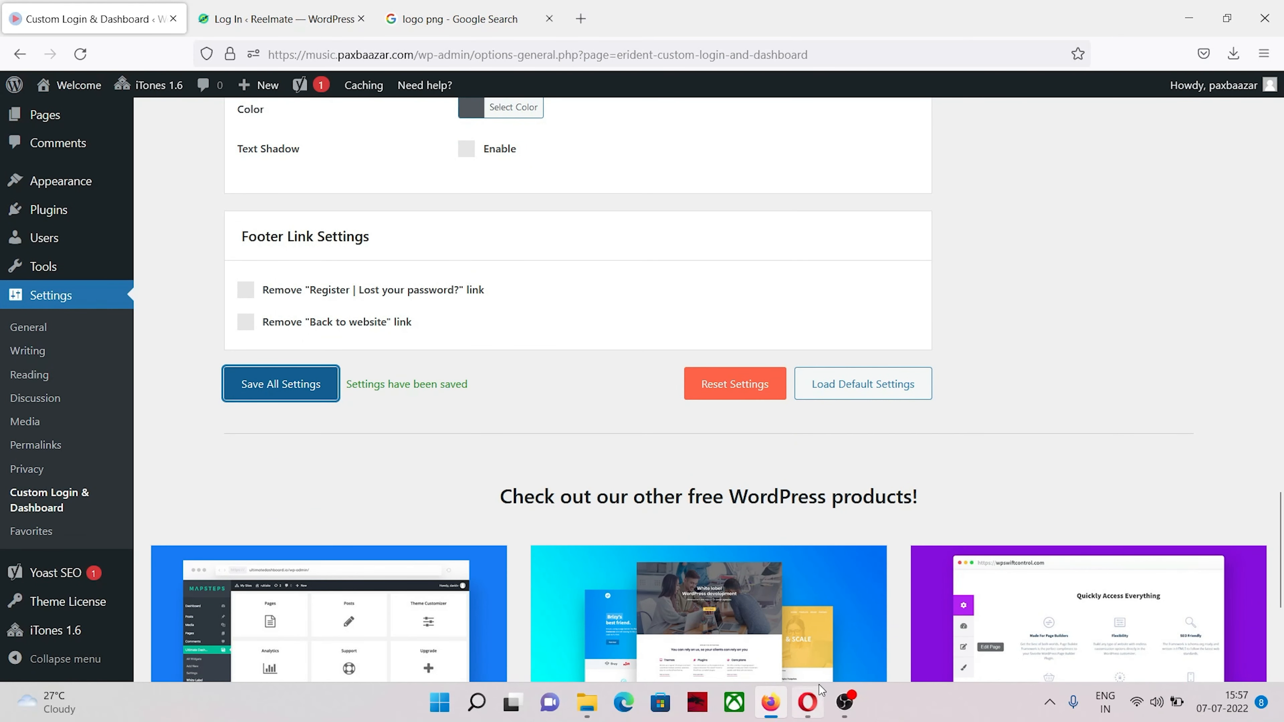
Reload the login page in Opera to check the form's size and border, and return to the plugin settings in Firefox.
mouse_move(809, 710)
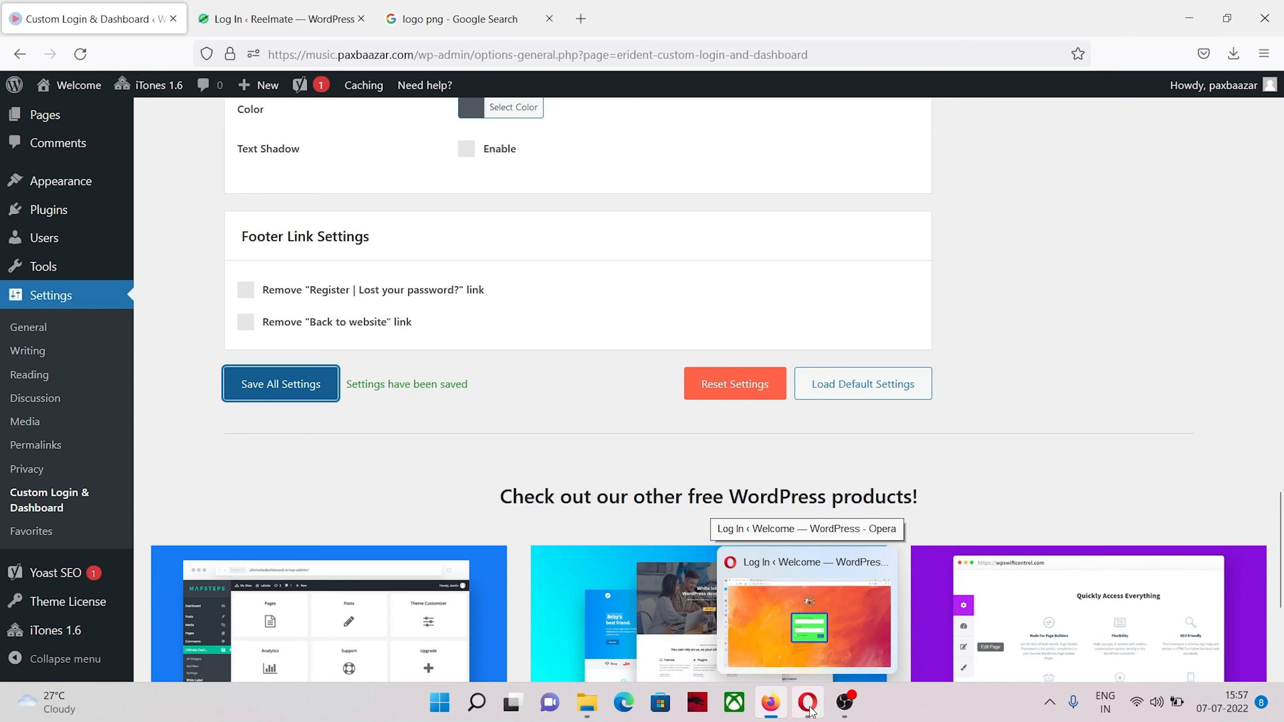
click(810, 710)
click(103, 44)
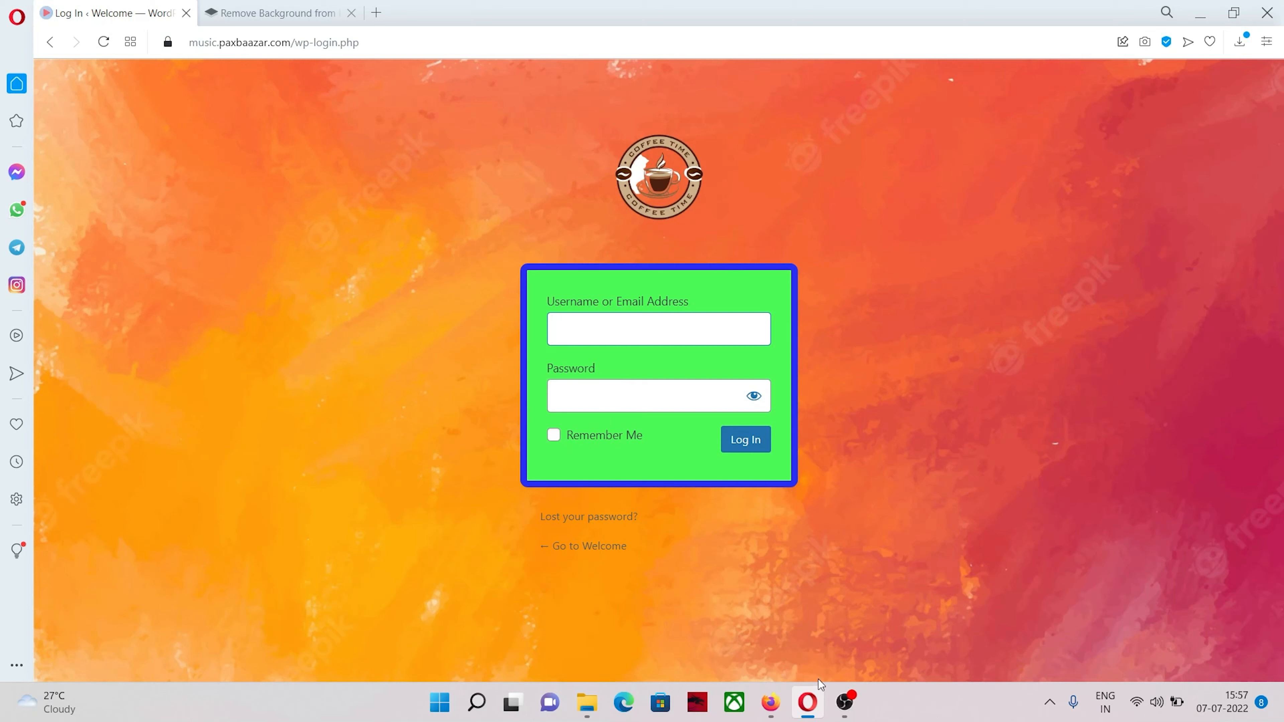
click(771, 703)
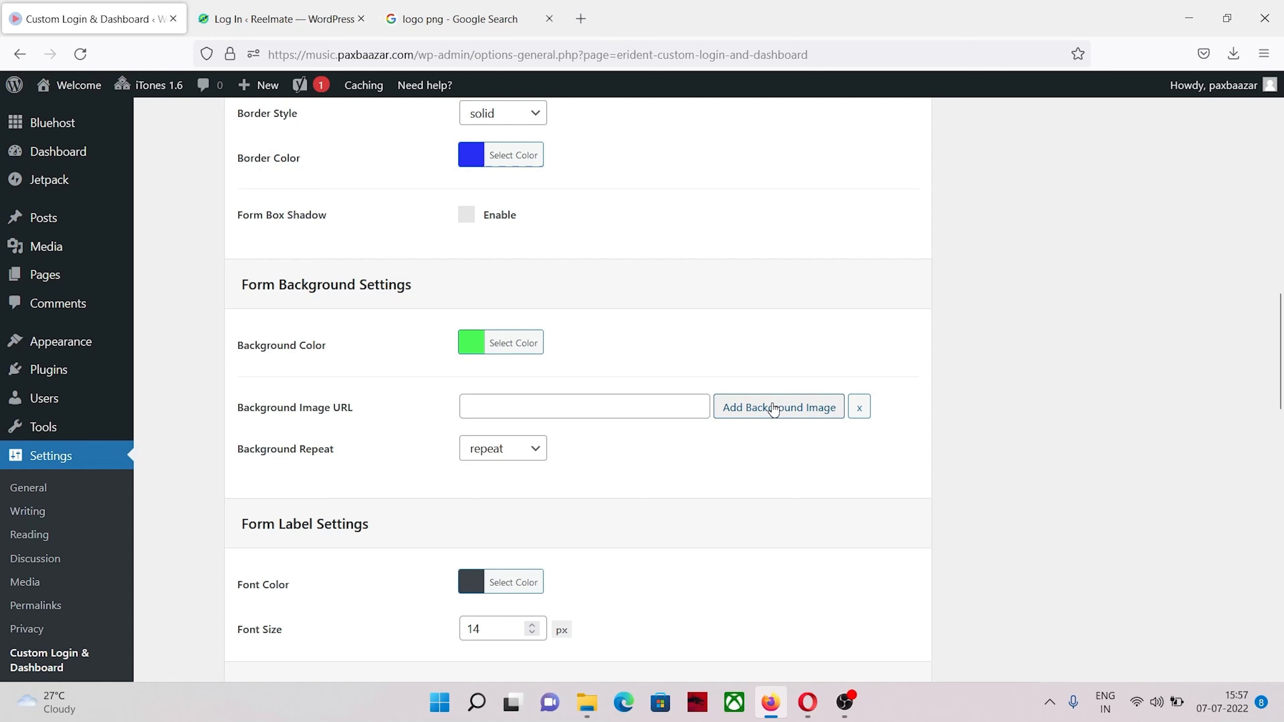
Review the page and form background settings and the form label settings, comparing them with the login form in Opera.
scroll(677, 278, up, 15)
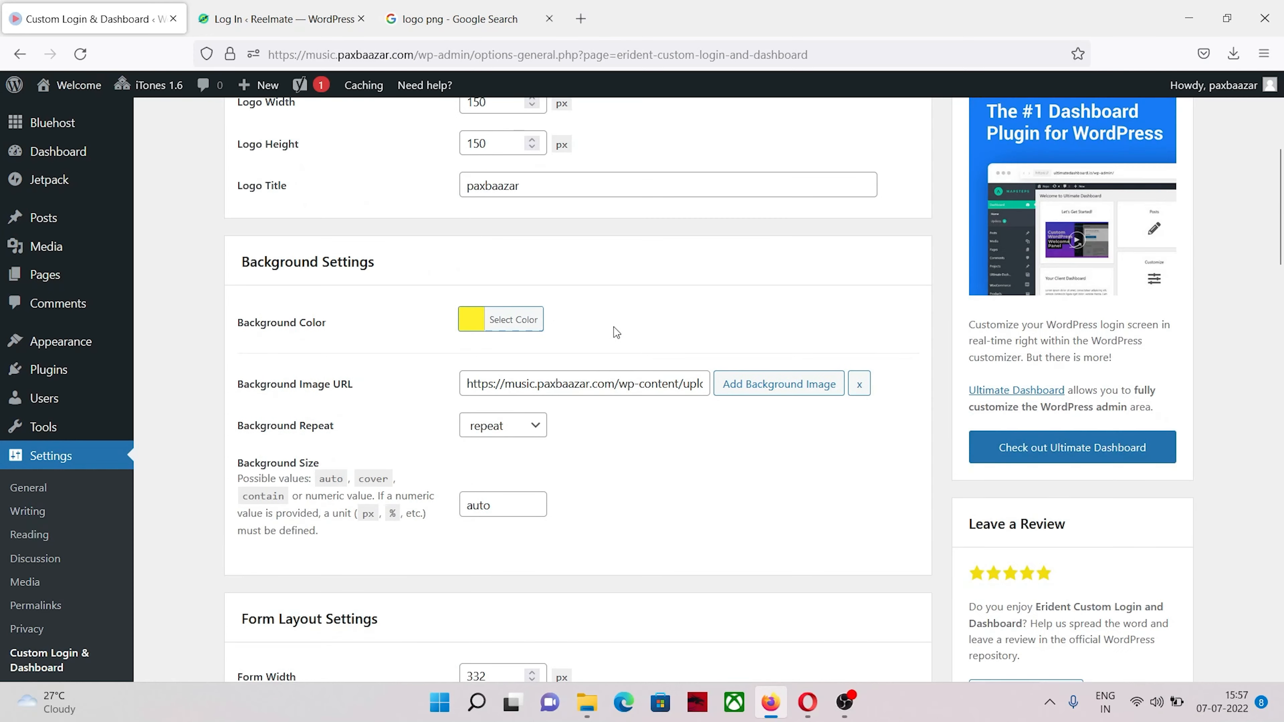
scroll(475, 295, down, 5)
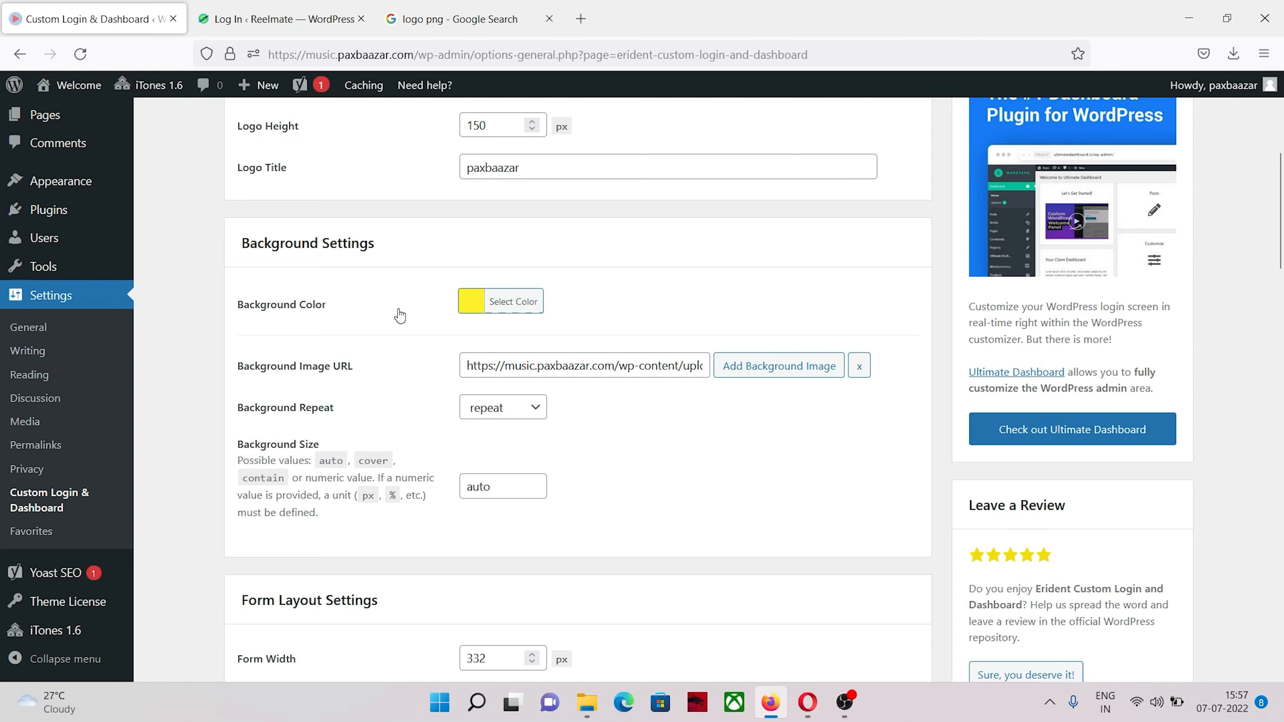
scroll(400, 314, down, 13)
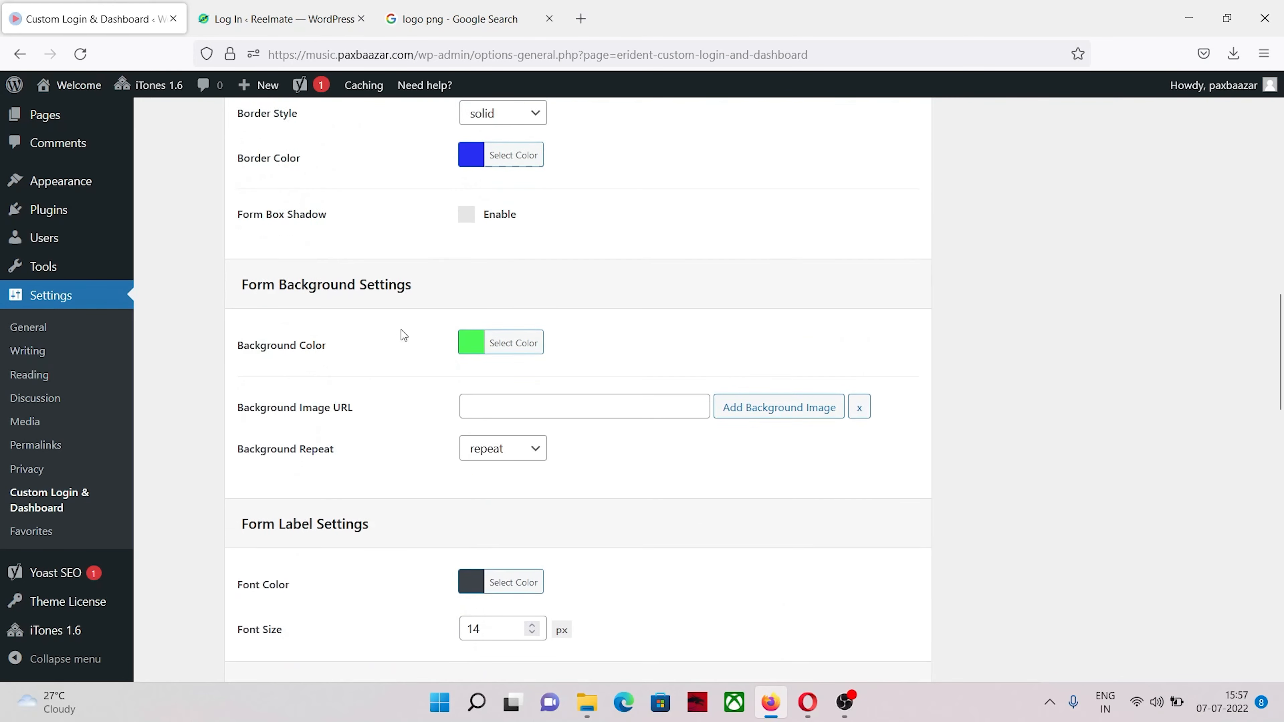
scroll(540, 304, down, 2)
scroll(639, 295, down, 4)
scroll(607, 324, up, 4)
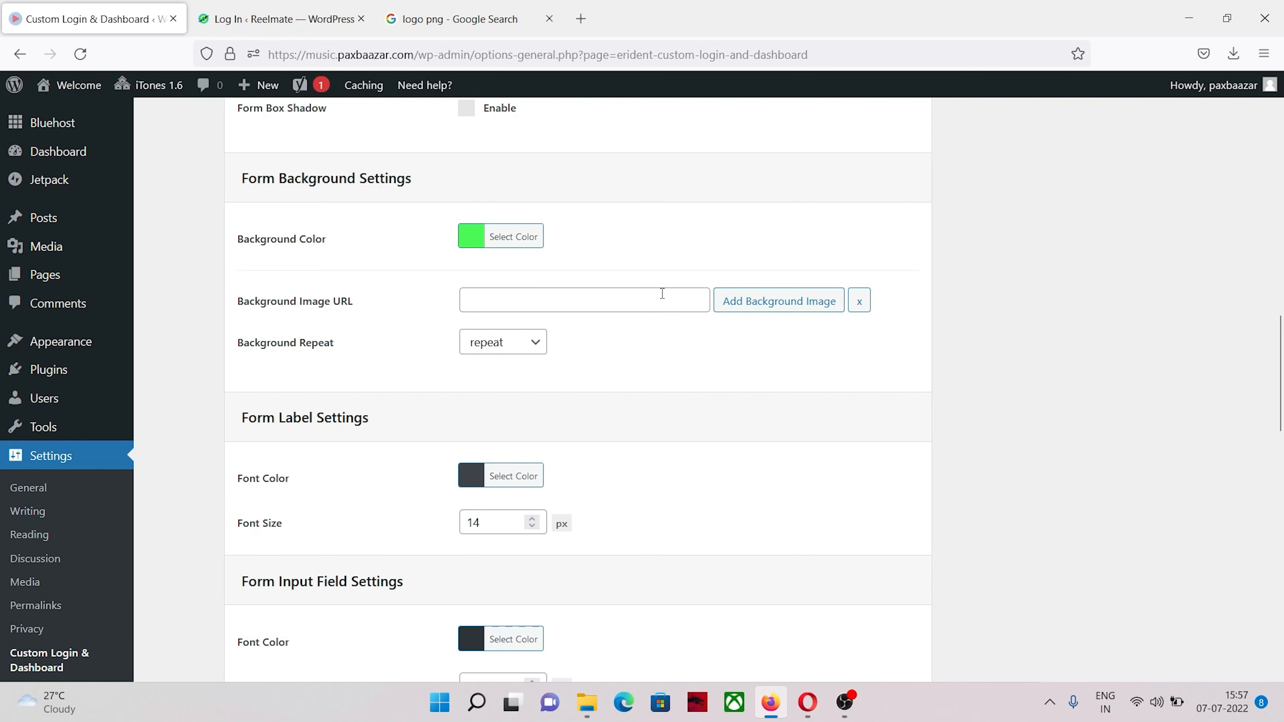
scroll(662, 294, down, 4)
scroll(662, 293, up, 4)
scroll(271, 311, down, 2)
scroll(271, 332, down, 4)
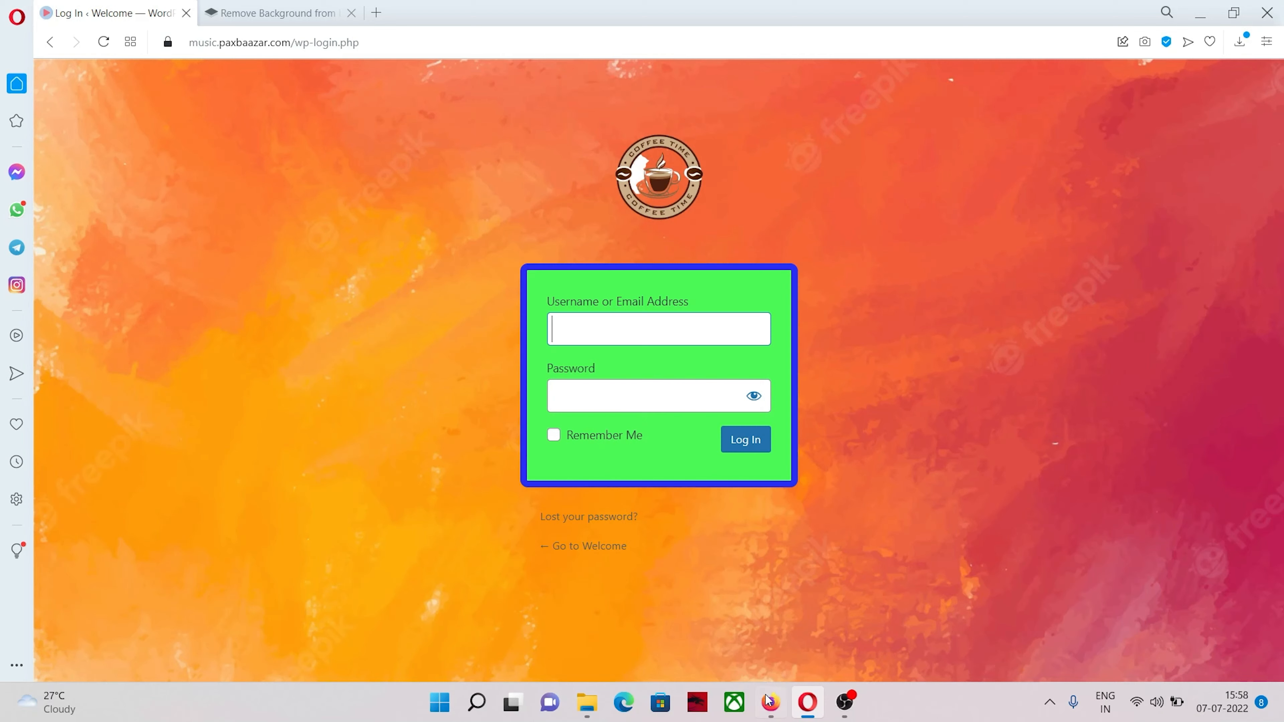
key(alt+Tab)
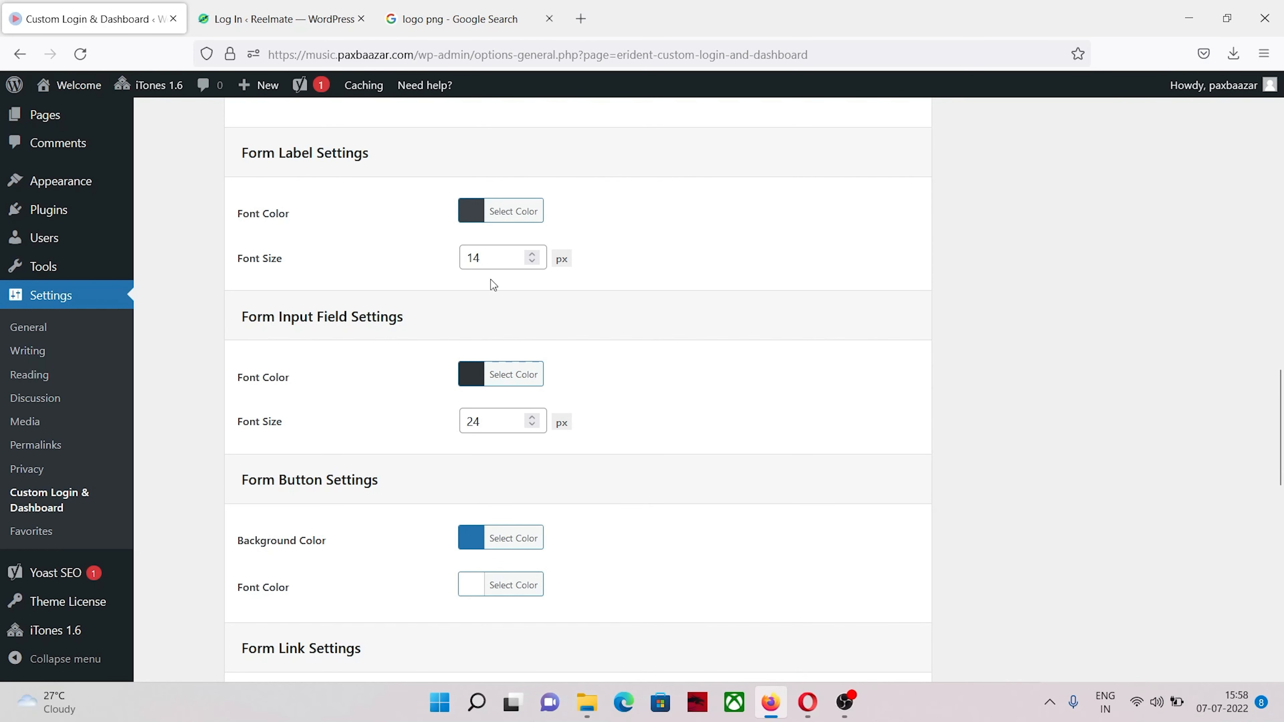
Set the form labels' font color to near-white #fcfcfc and save all settings.
click(469, 216)
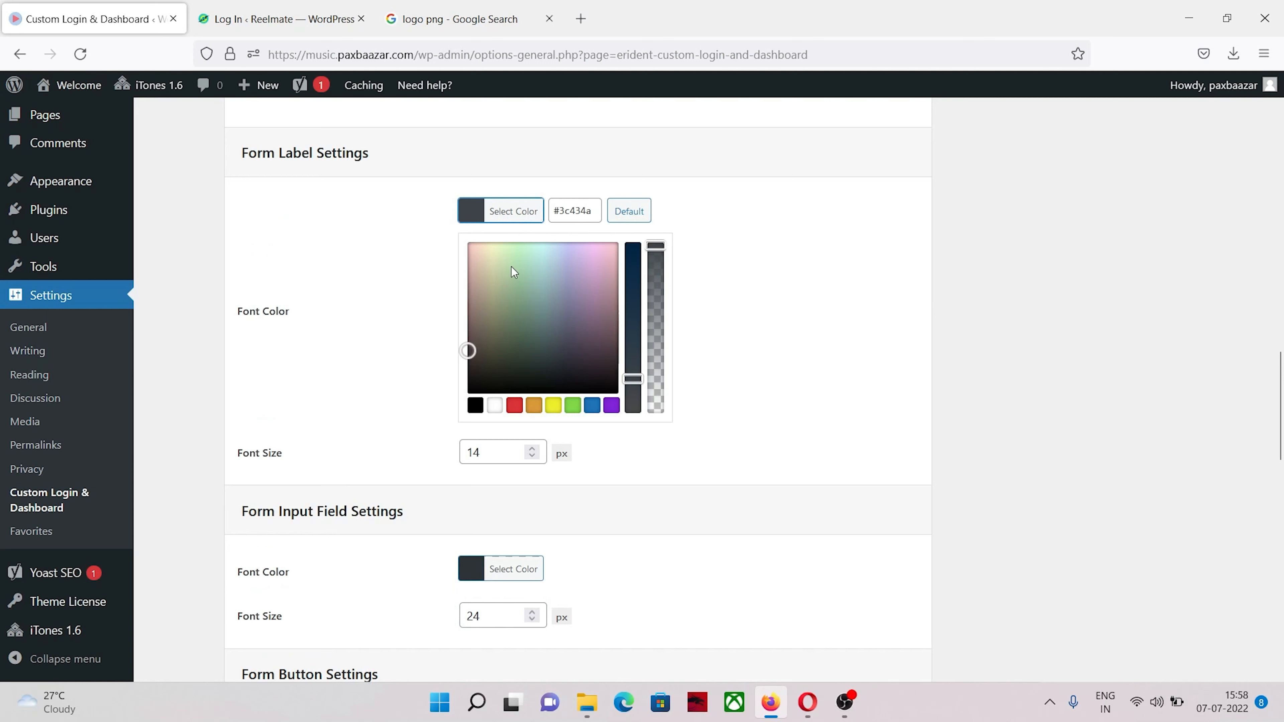
click(495, 405)
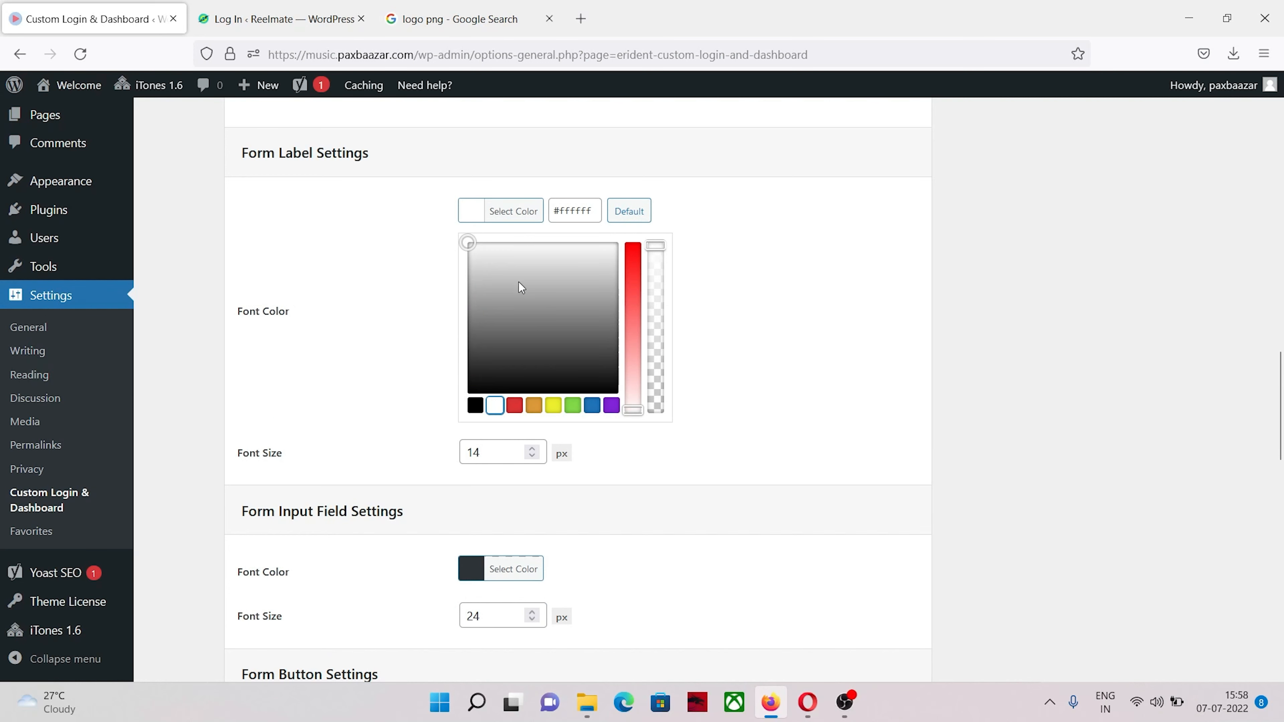
drag(472, 243, 611, 245)
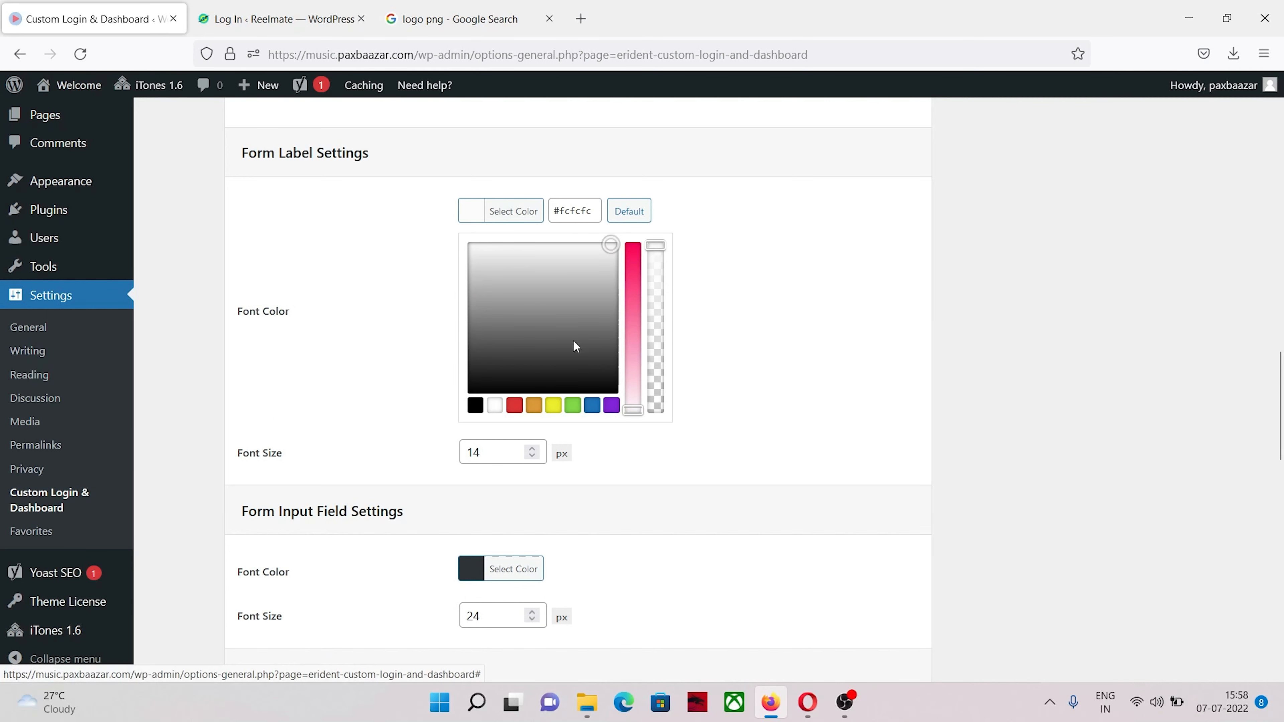
click(751, 375)
scroll(601, 364, down, 10)
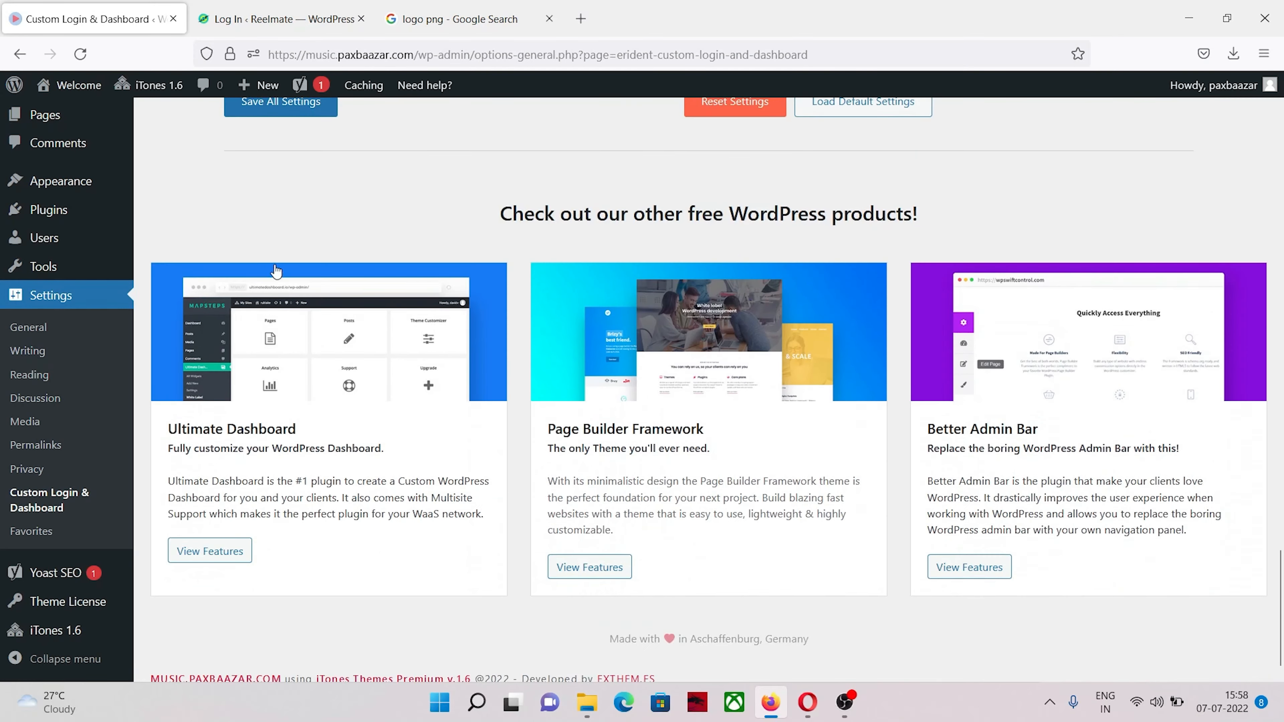
scroll(295, 302, up, 3)
click(279, 282)
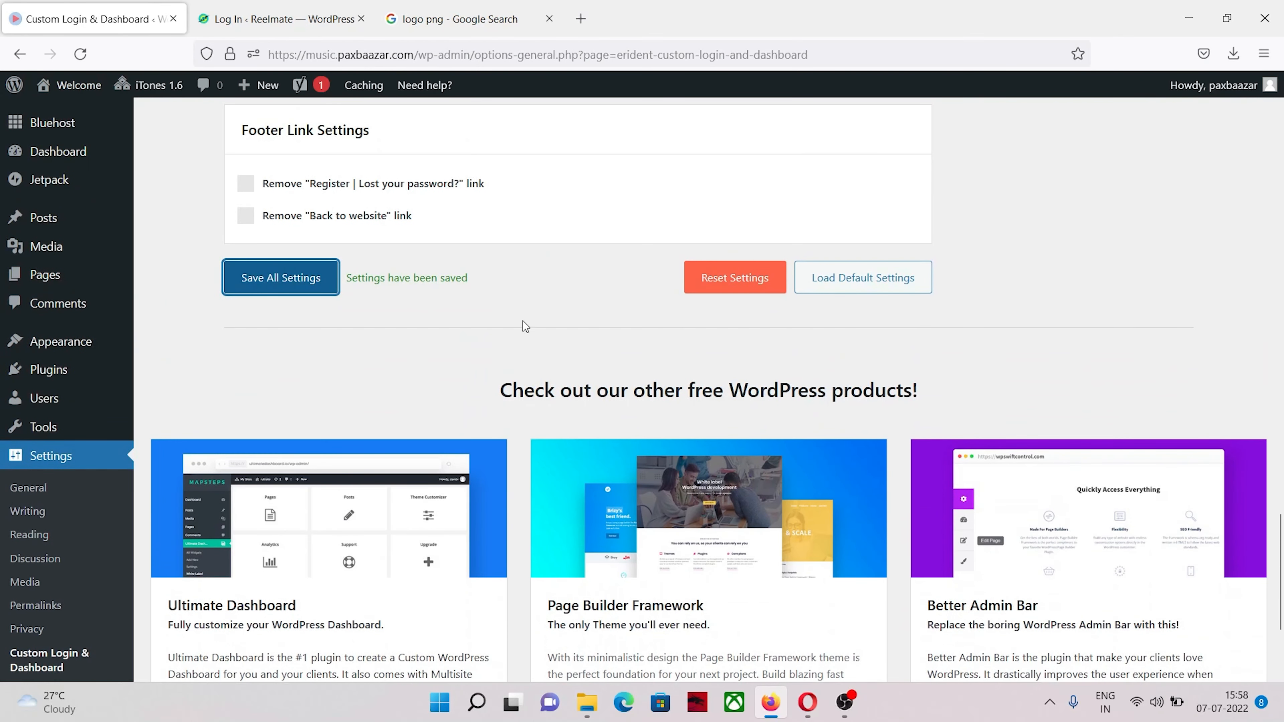
Reload the login page in Opera and enter the sample text "ikfkfdll;" in the username field to check the label and input fonts.
click(808, 702)
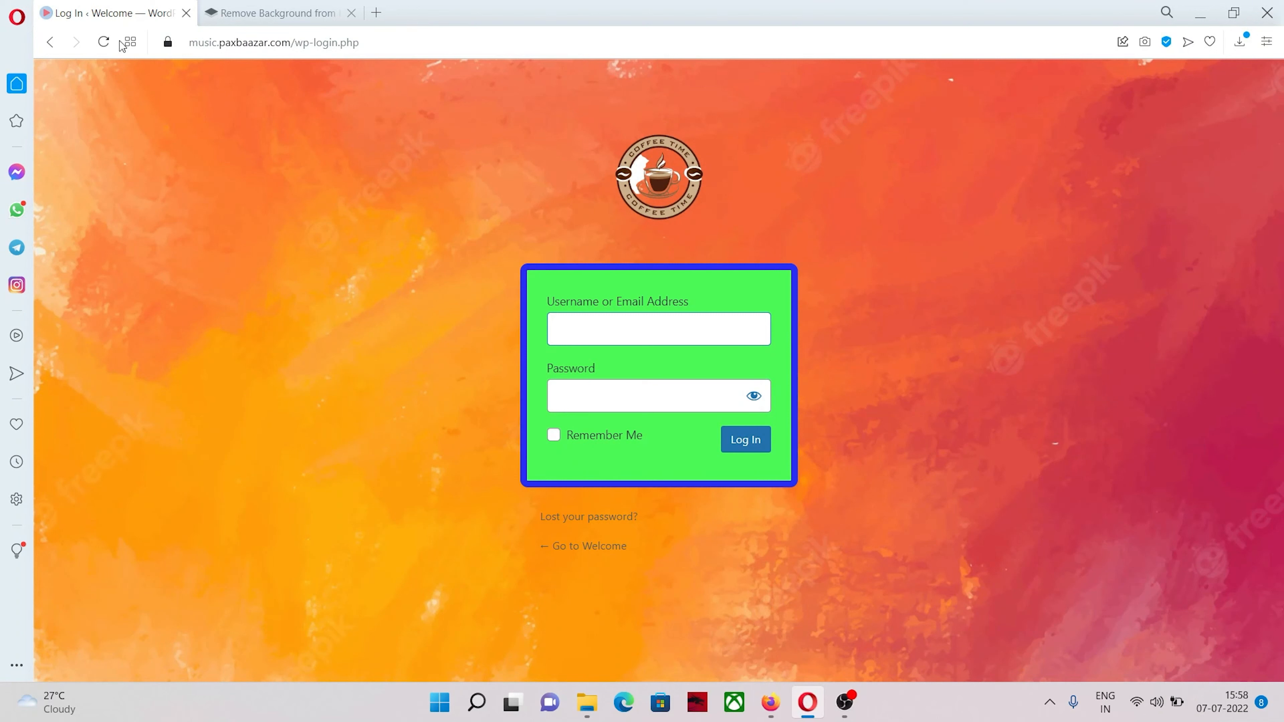
click(103, 42)
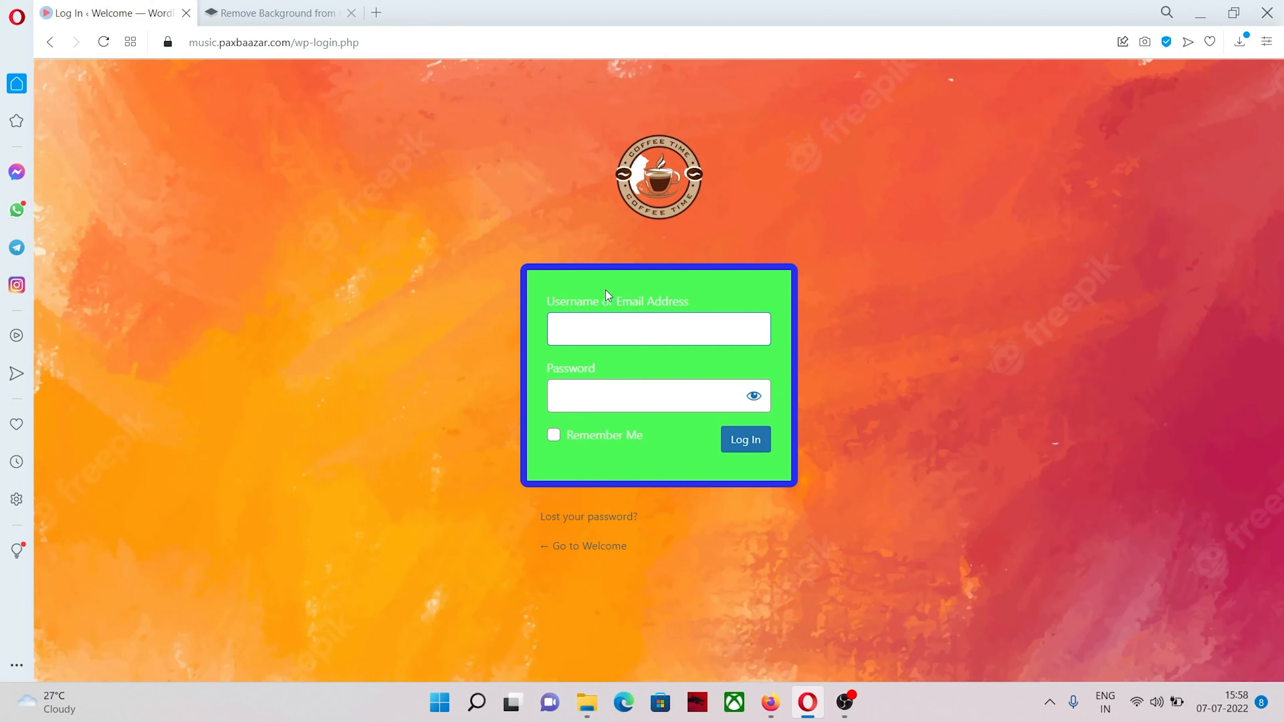
text(ik)
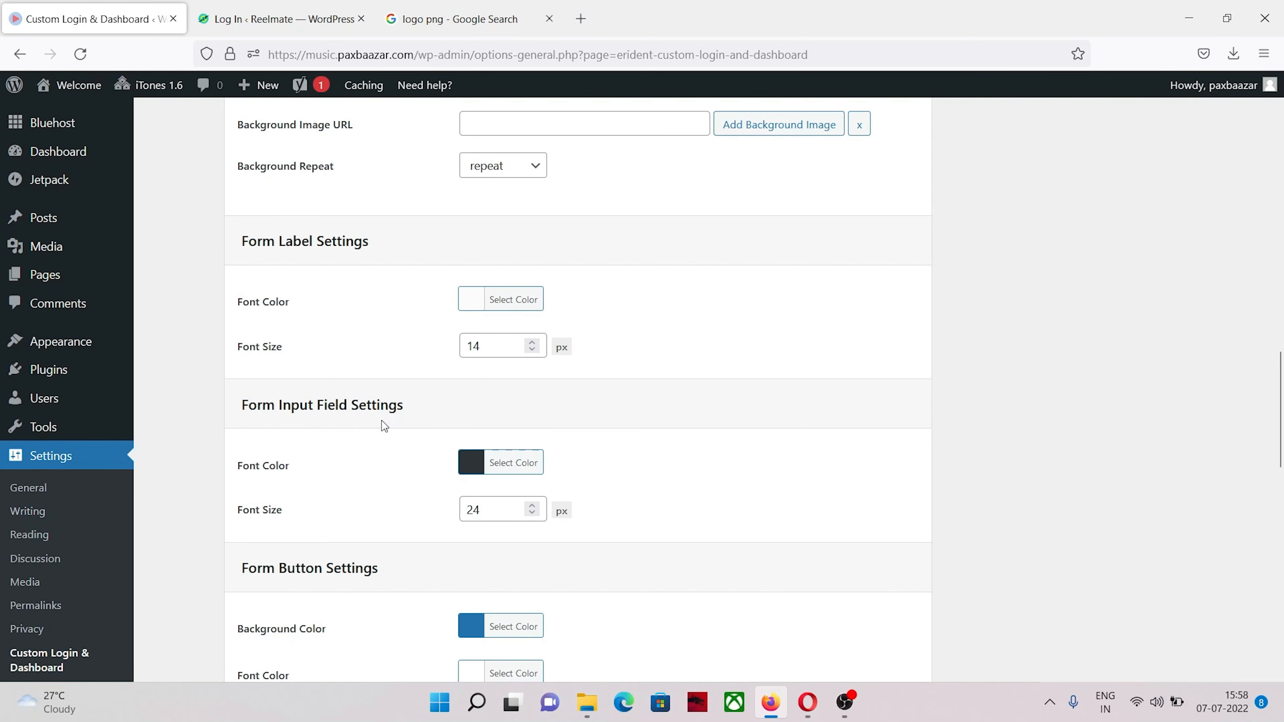
scroll(381, 421, down, 2)
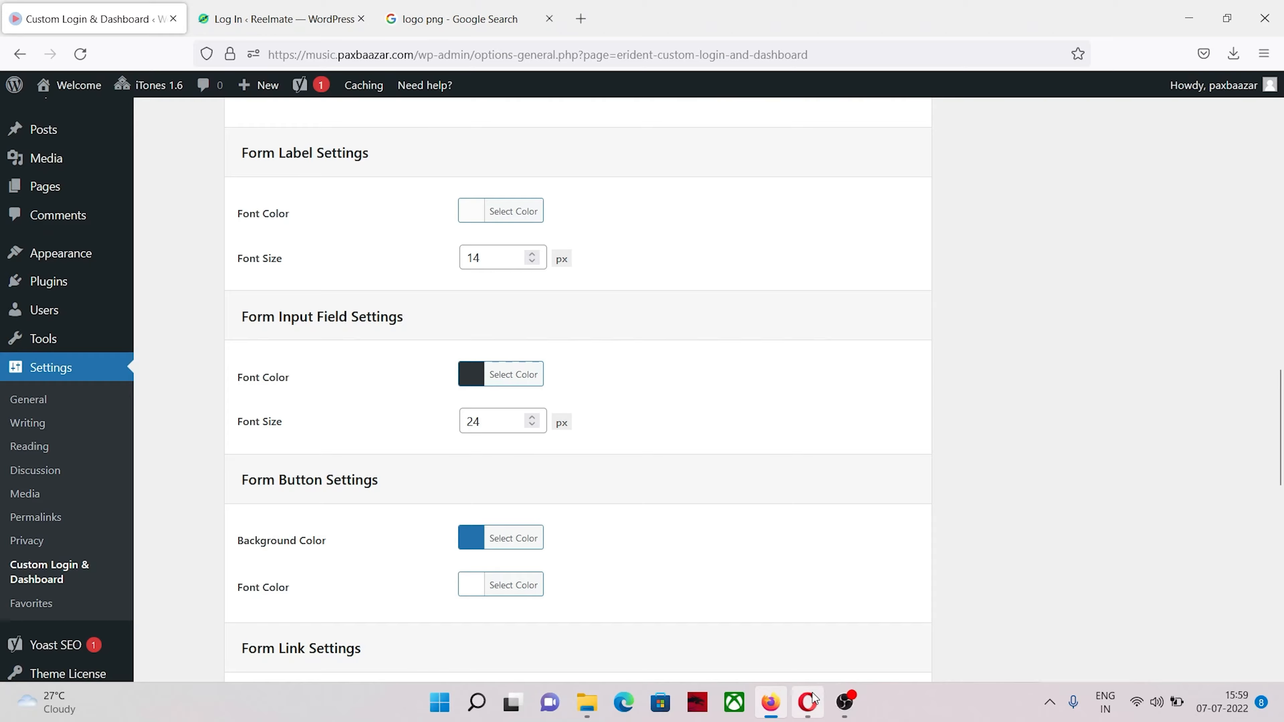
click(808, 702)
text(fkfdll;)
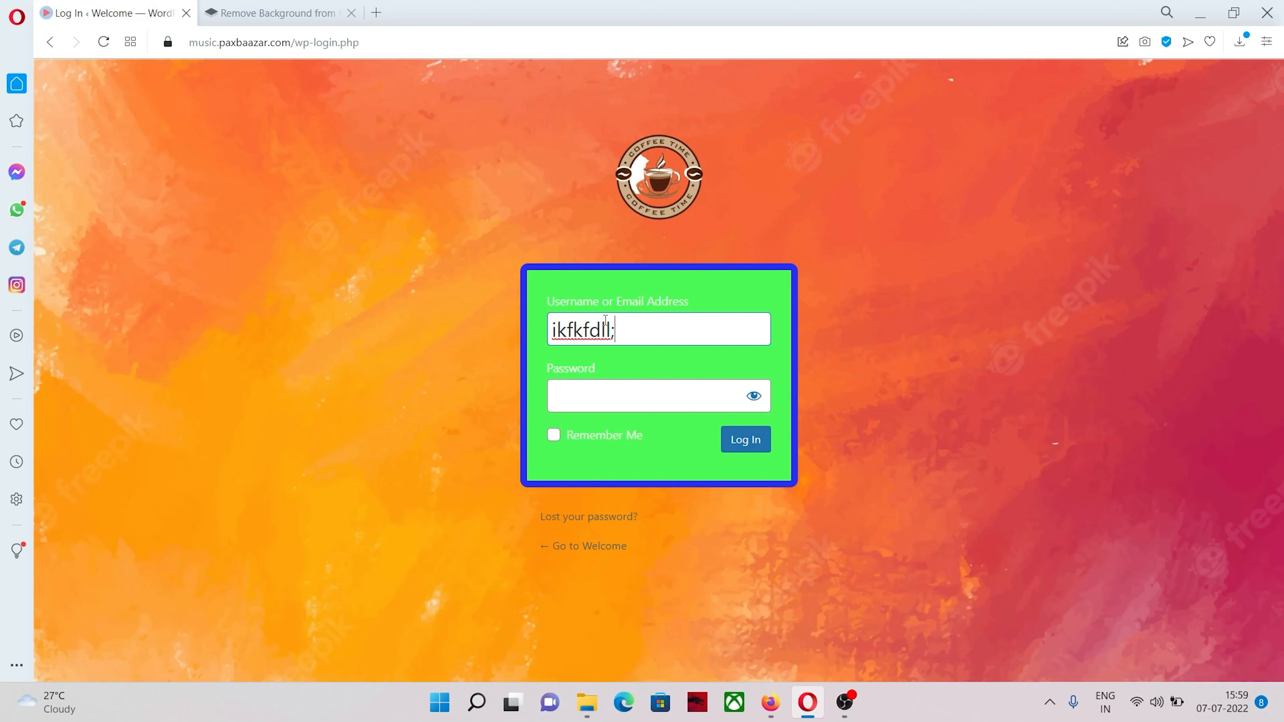
drag(640, 326, 603, 322)
Switch to the plugin settings in Firefox, set the form input fields' font color to red #ff3a41, and save all settings.
click(770, 702)
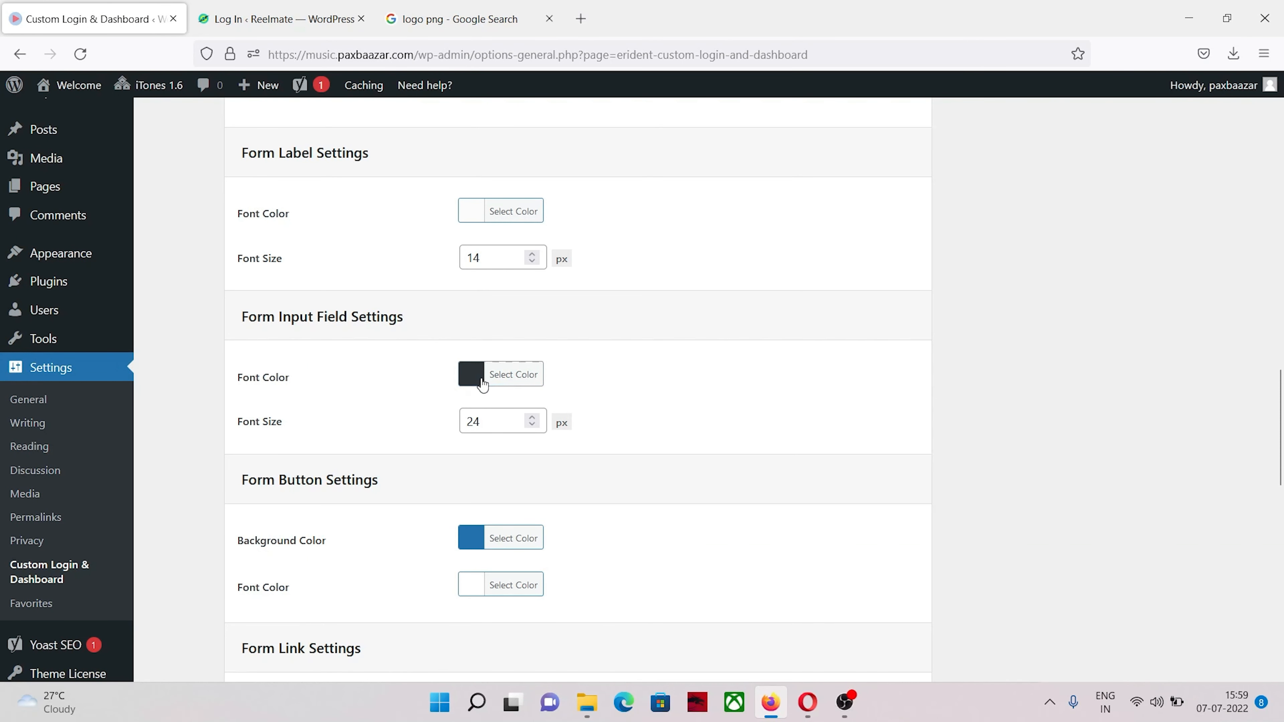
click(498, 375)
click(515, 569)
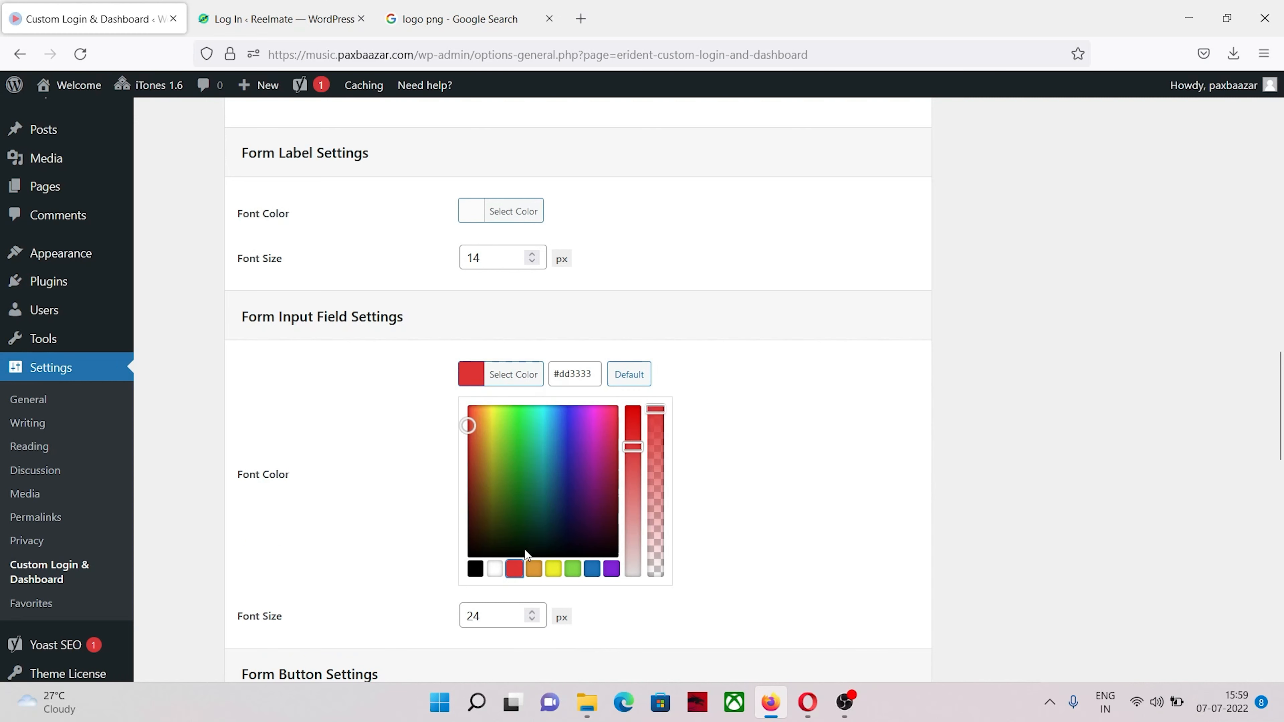
drag(588, 442, 657, 375)
scroll(686, 345, down, 12)
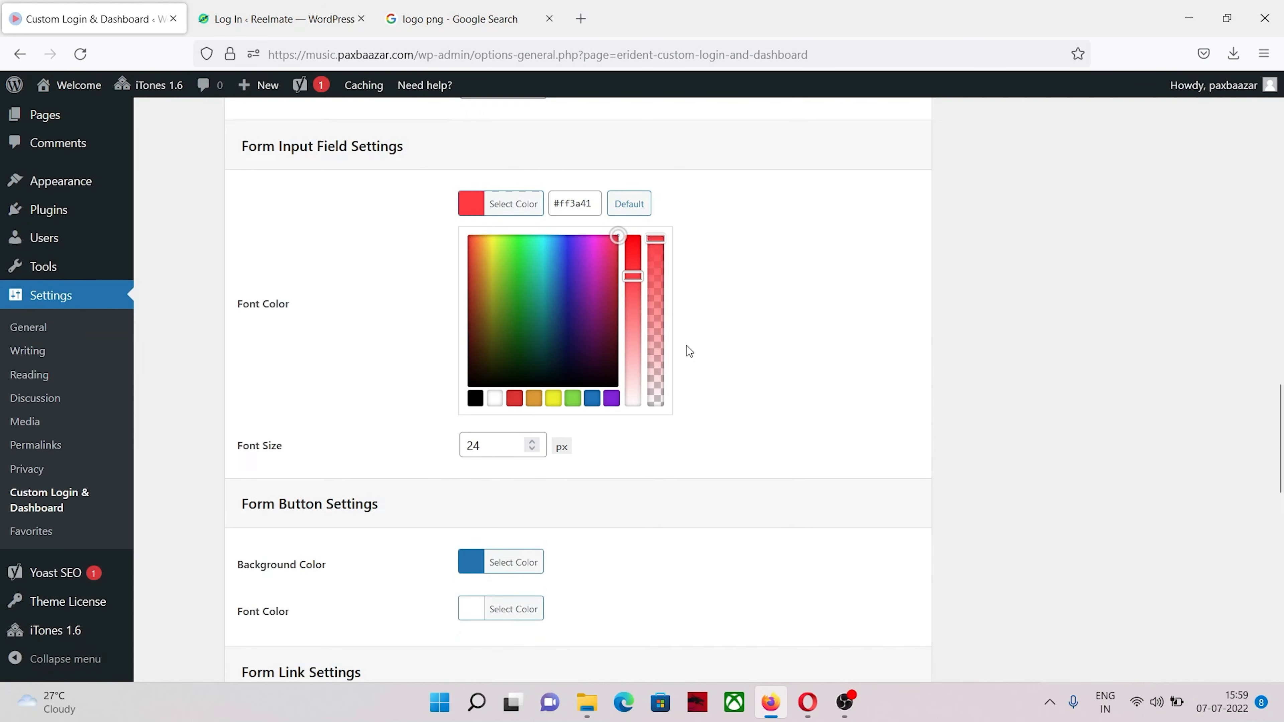
scroll(368, 349, down, 8)
click(300, 120)
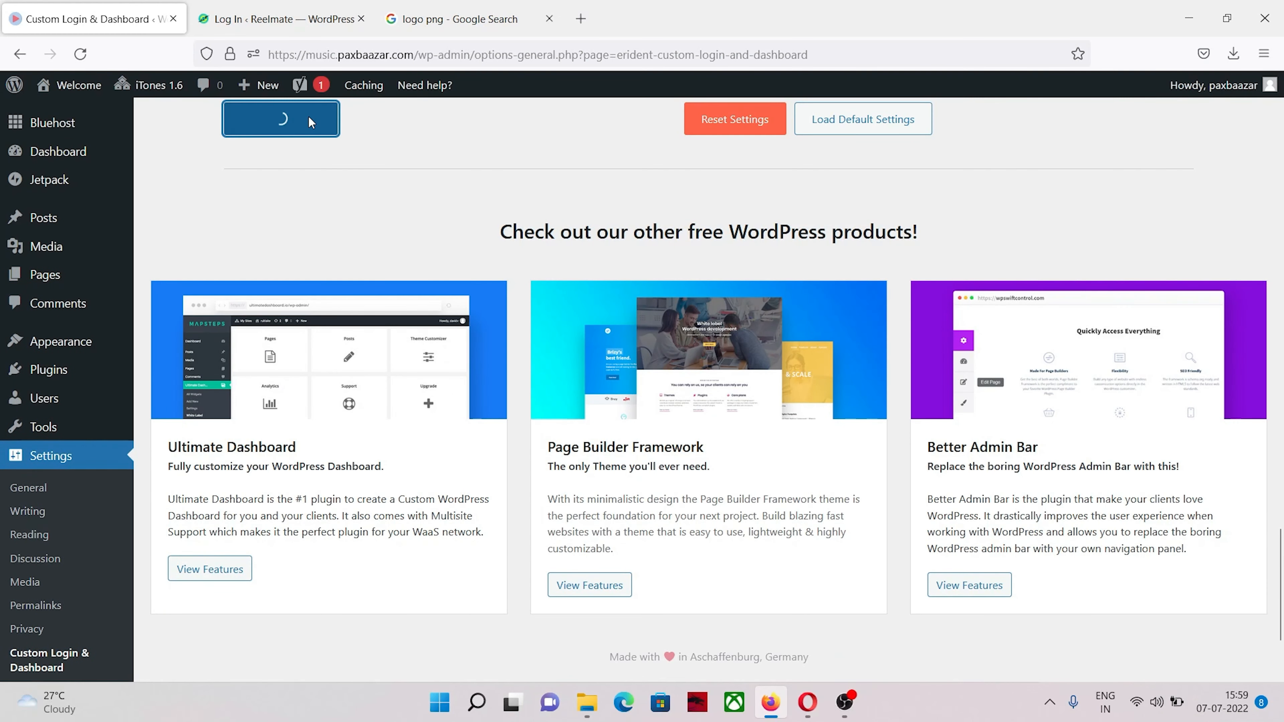
Reload the login page in Opera and enter the sample text "fhgfghkhjlkhjk;j" in the username field to check the input font color.
click(807, 702)
click(104, 42)
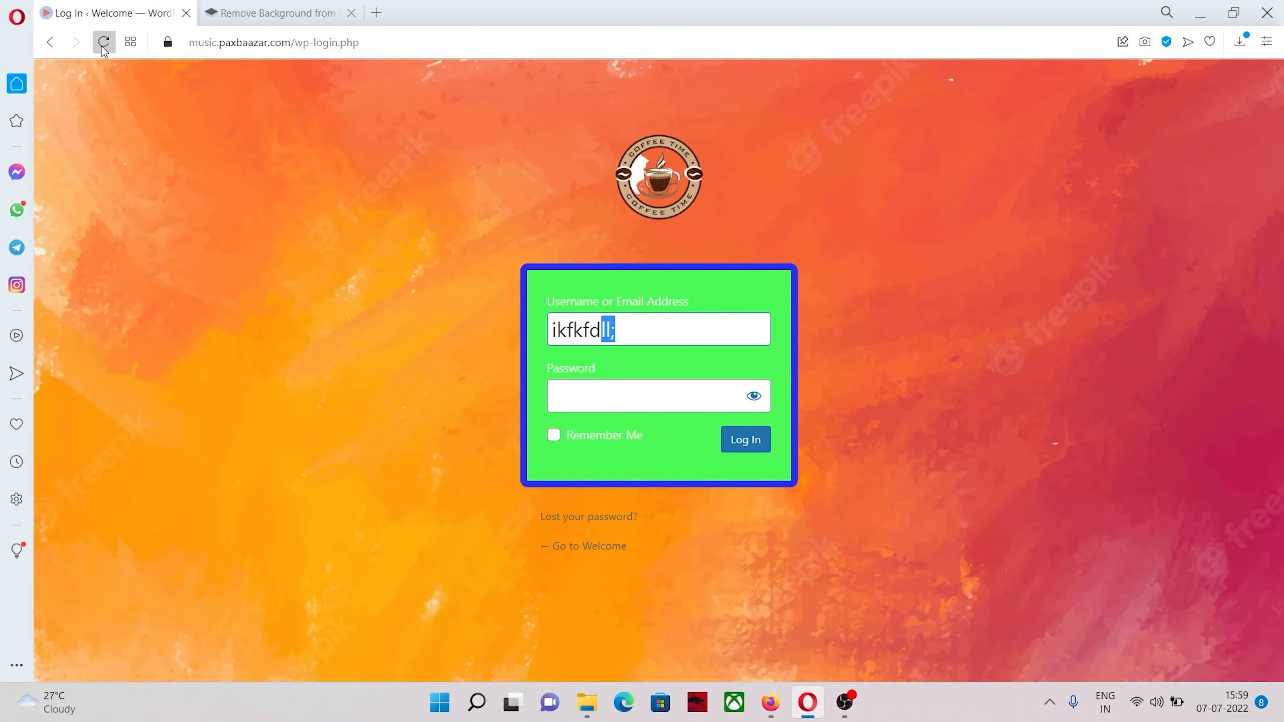
click(582, 324)
text(fhgfghkhjlkhjkj)
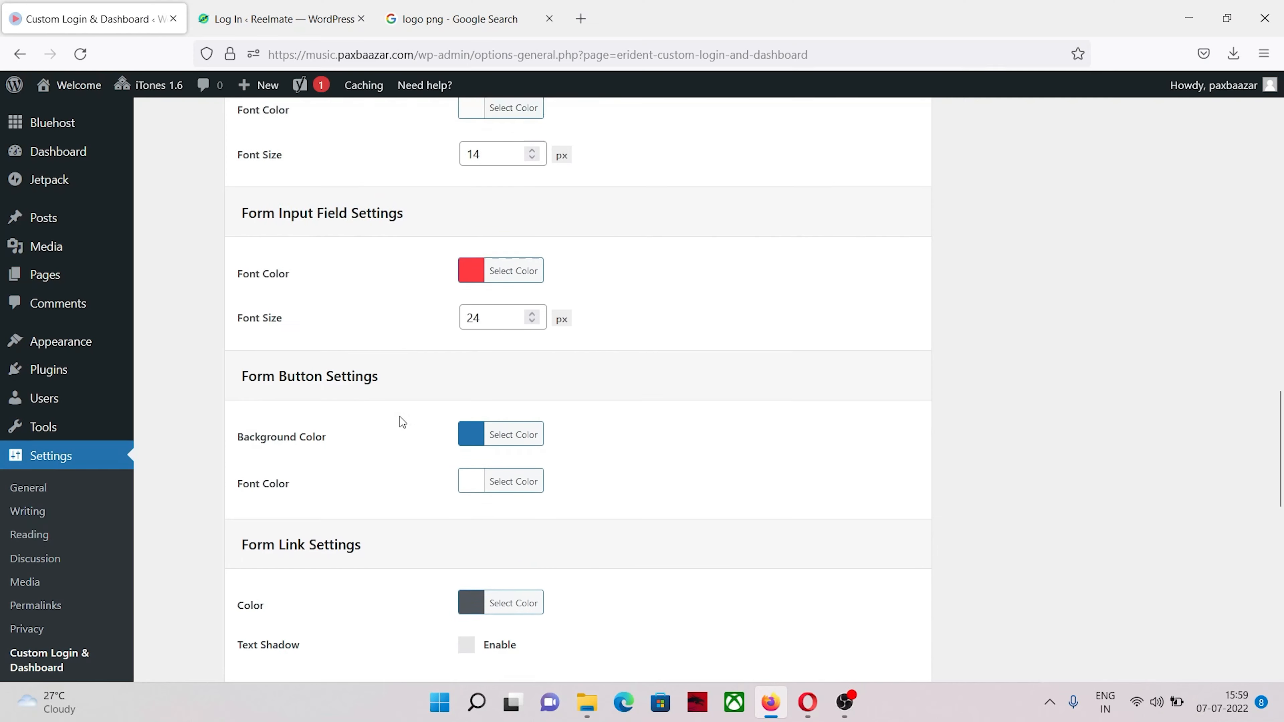
In the Firefox plugin settings, set the form input fields' font color to black and save all settings.
scroll(399, 416, up, 2)
click(470, 397)
drag(502, 458, 454, 605)
click(454, 605)
scroll(362, 409, down, 2)
scroll(354, 415, down, 10)
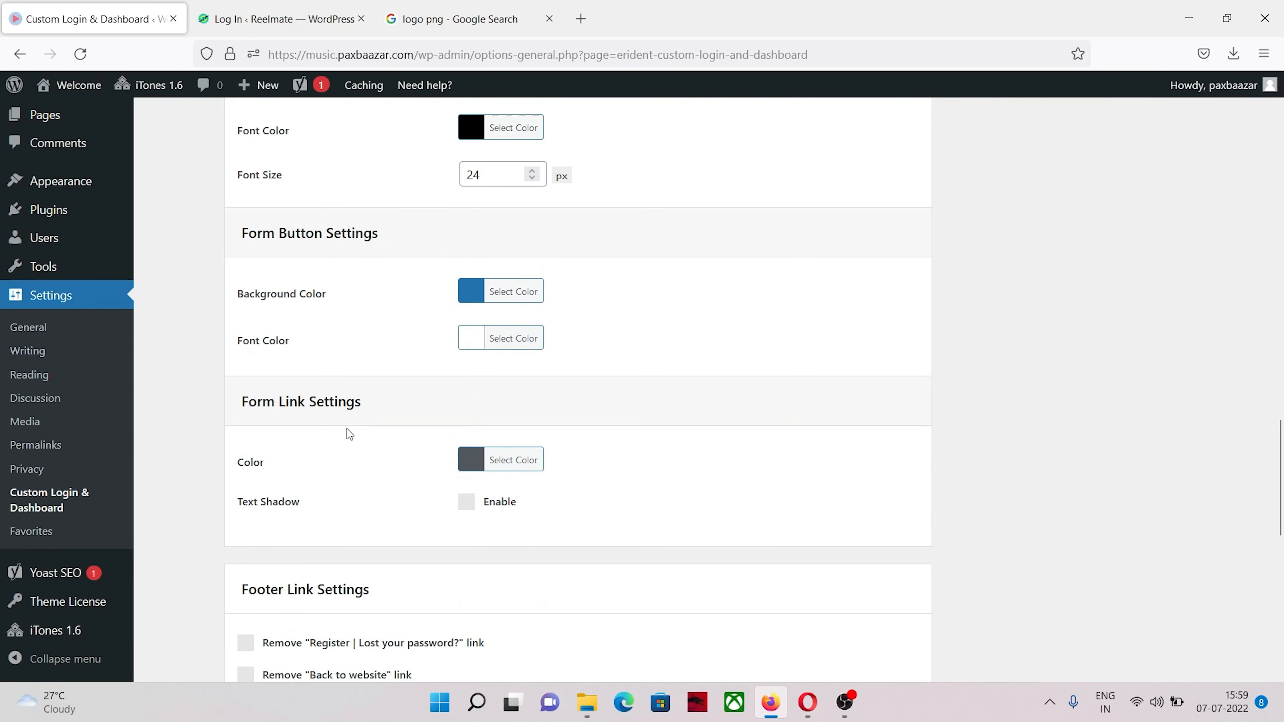
click(313, 478)
Set the form button's background color to yellow #f4f422, save all settings, and reload the login page in Opera to check it.
scroll(416, 360, up, 6)
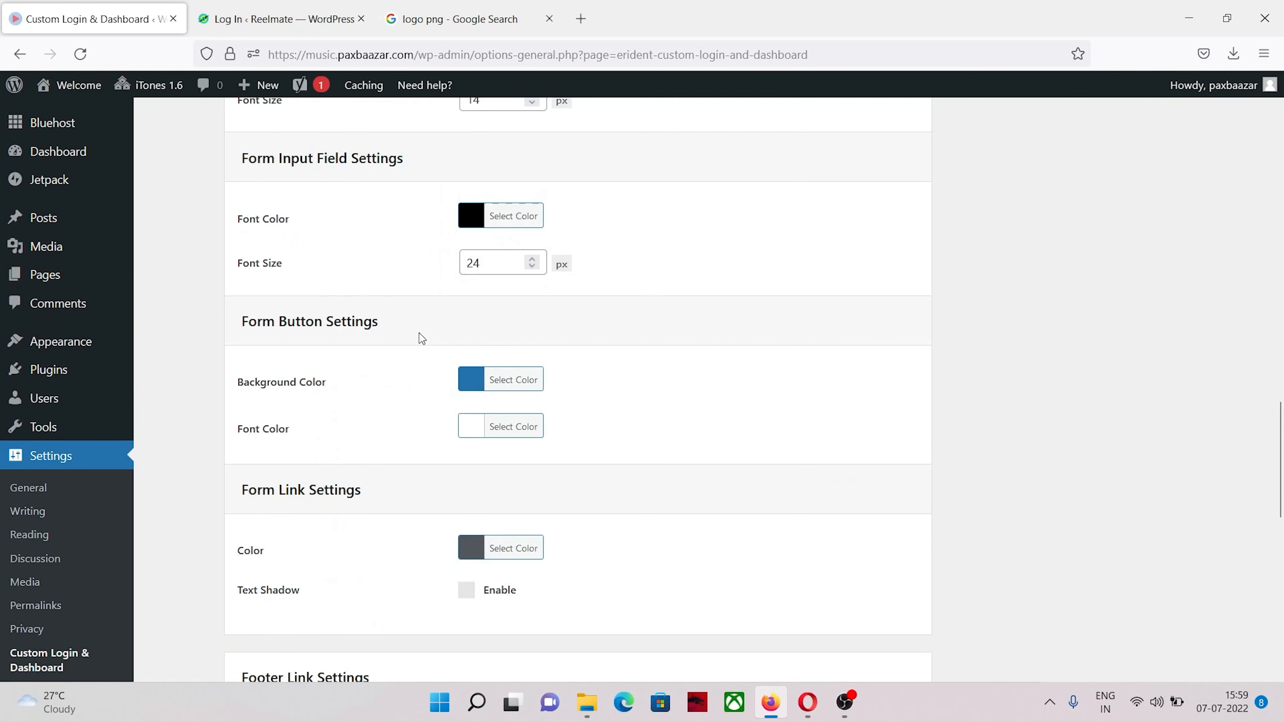
scroll(335, 294, down, 5)
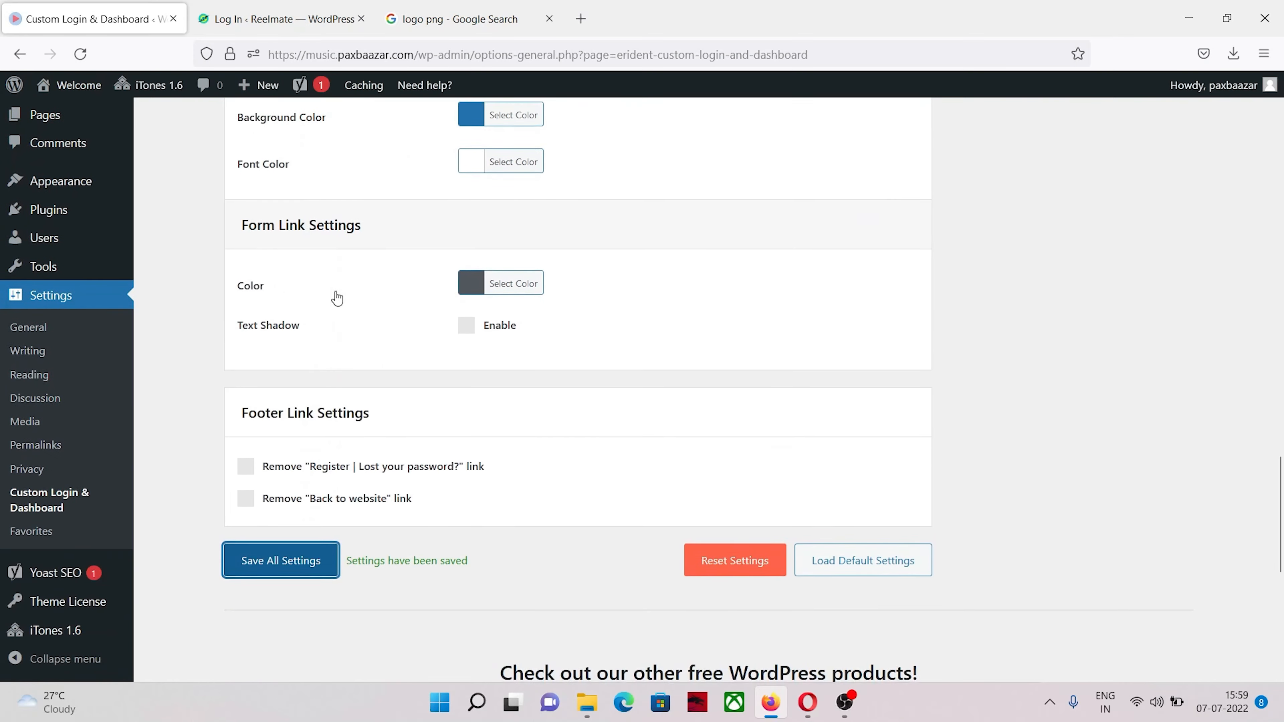
scroll(292, 280, up, 3)
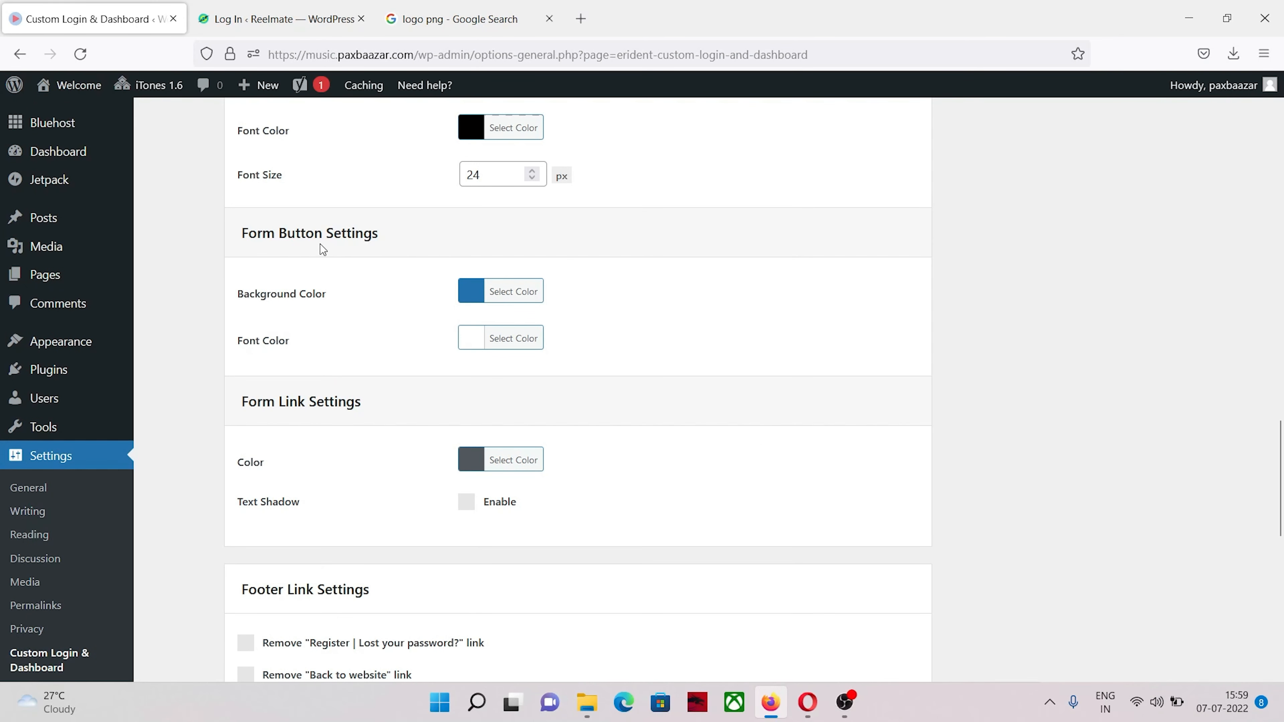
scroll(367, 281, down, 2)
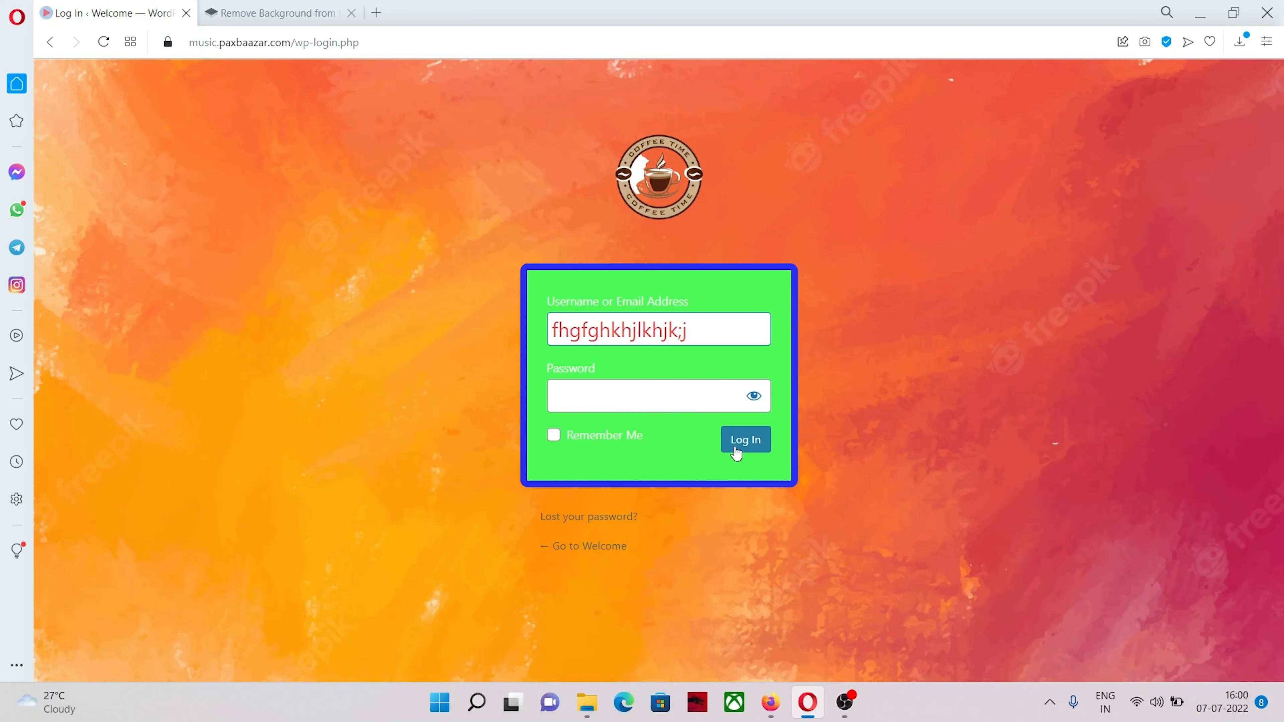
click(770, 703)
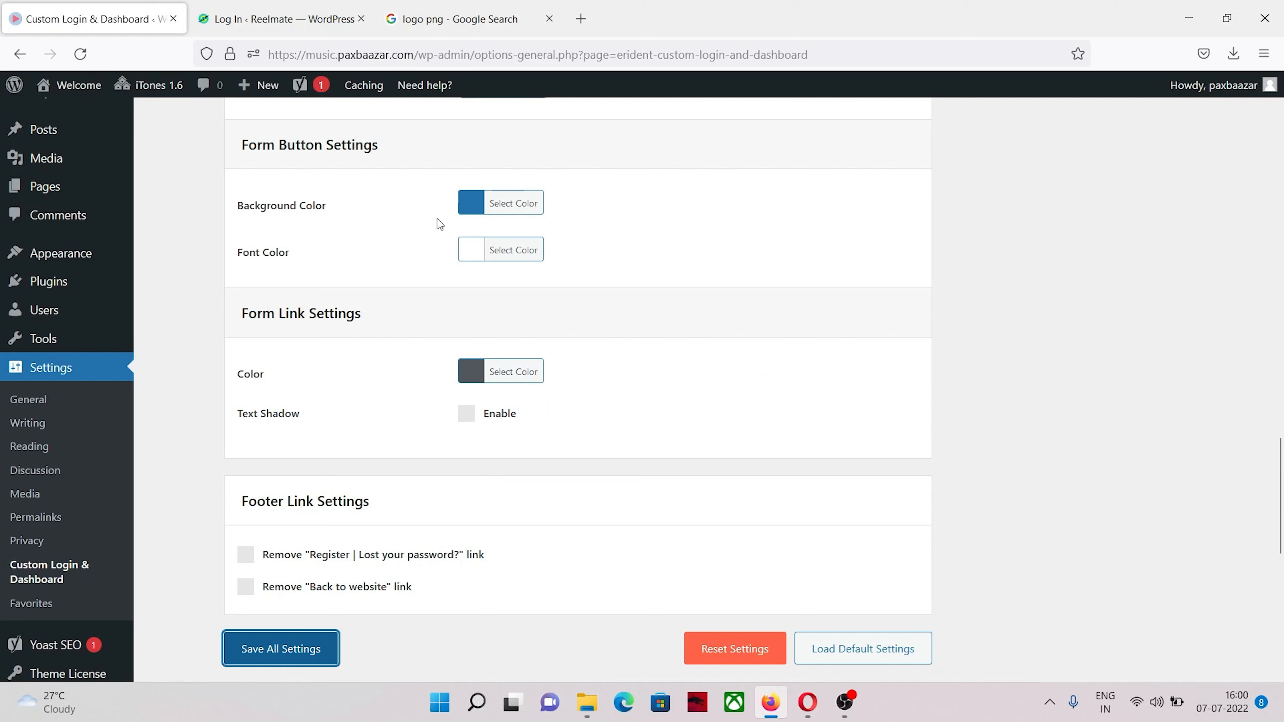
click(477, 212)
click(496, 239)
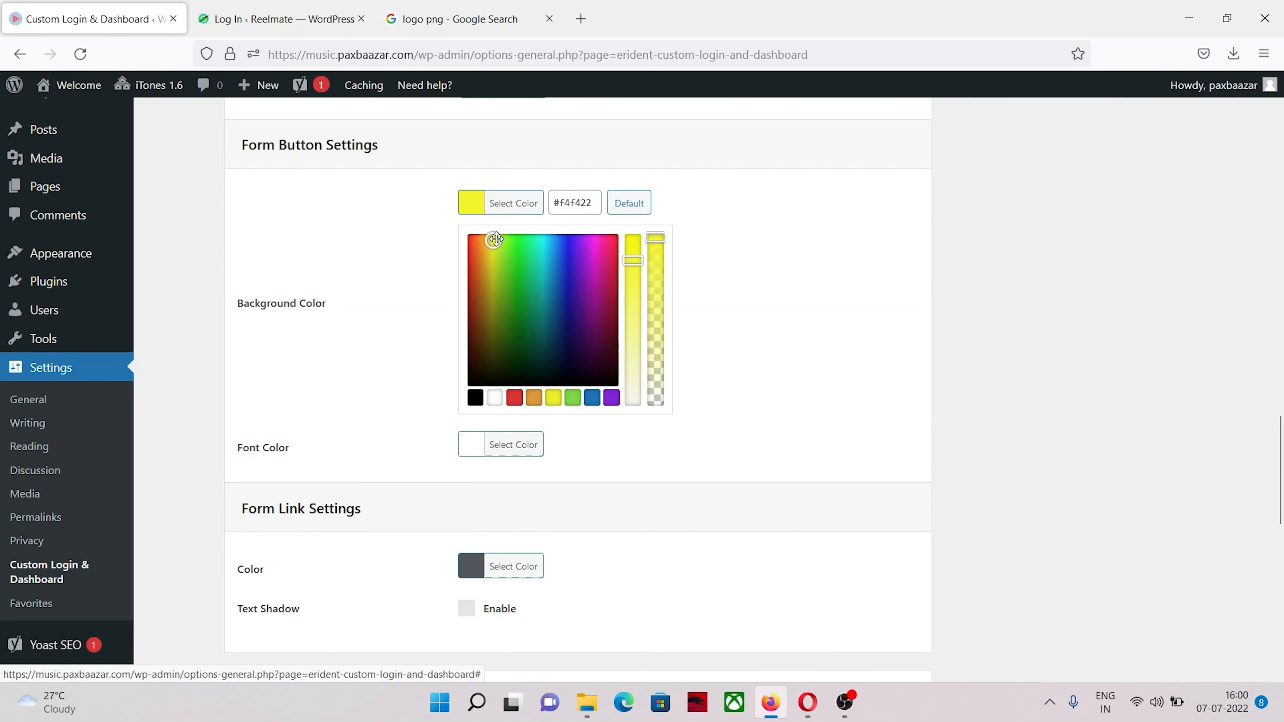
click(390, 305)
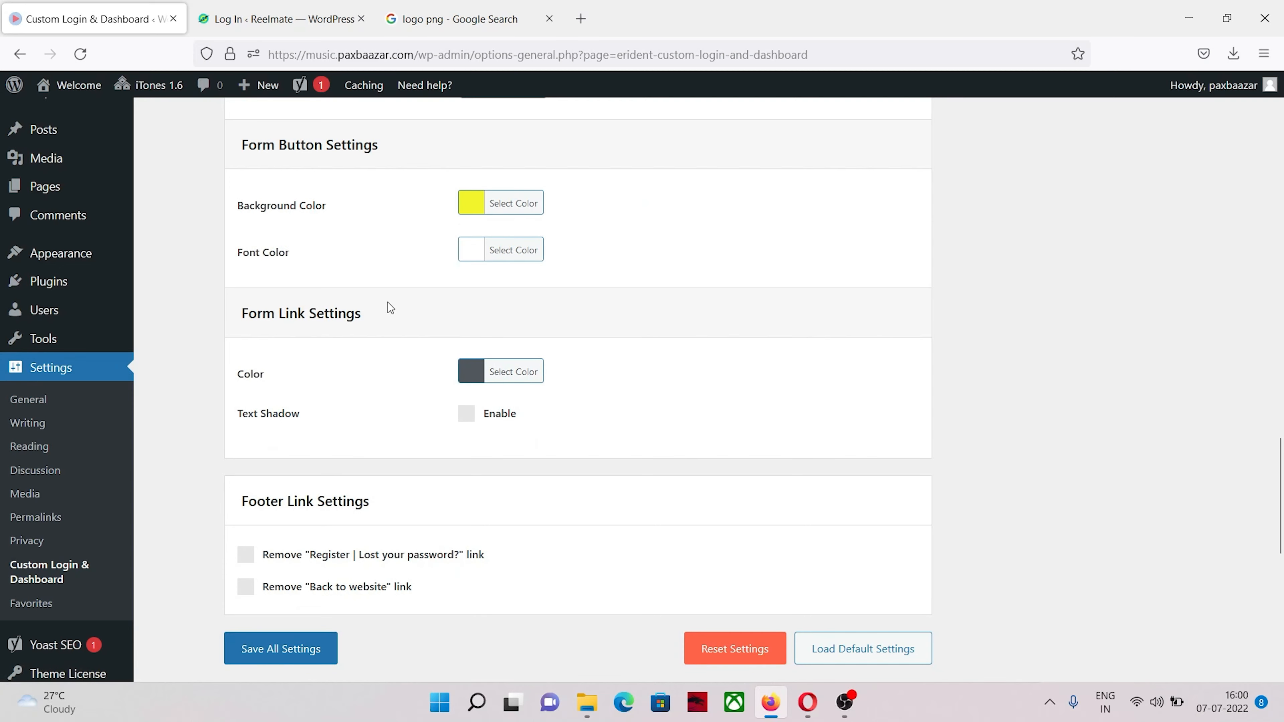
scroll(387, 303, down, 5)
click(267, 383)
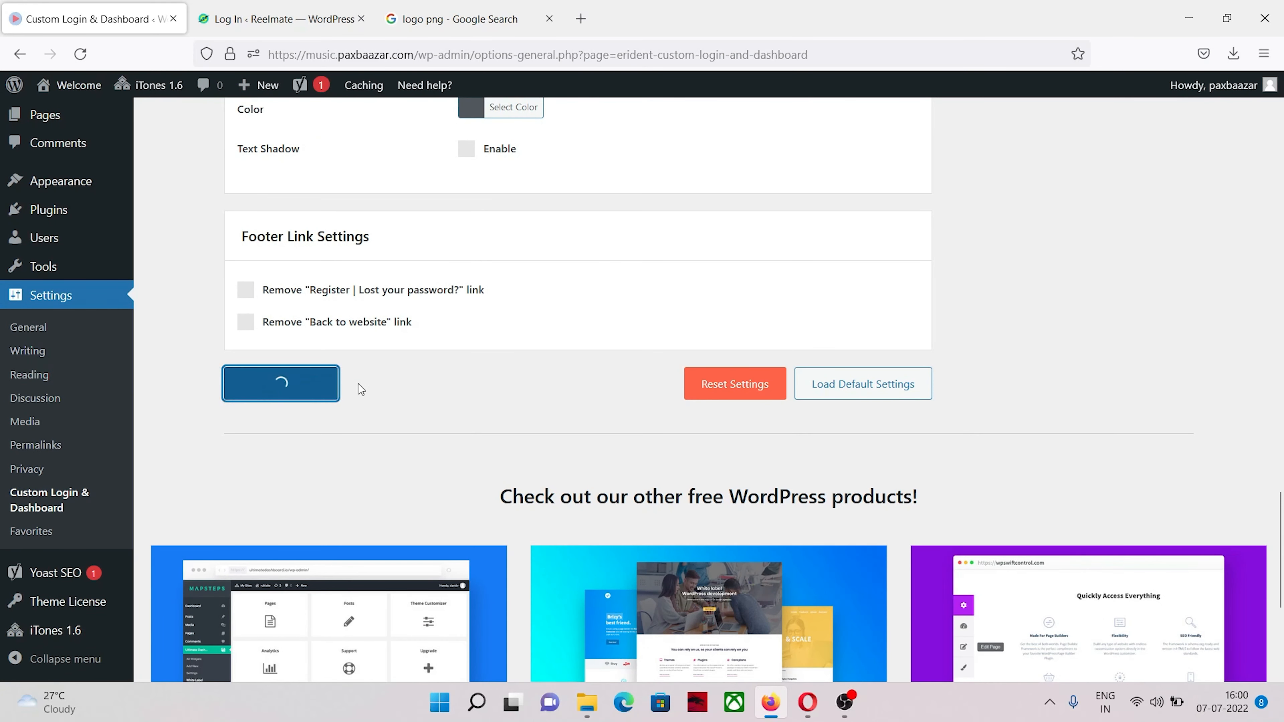
click(807, 702)
click(103, 44)
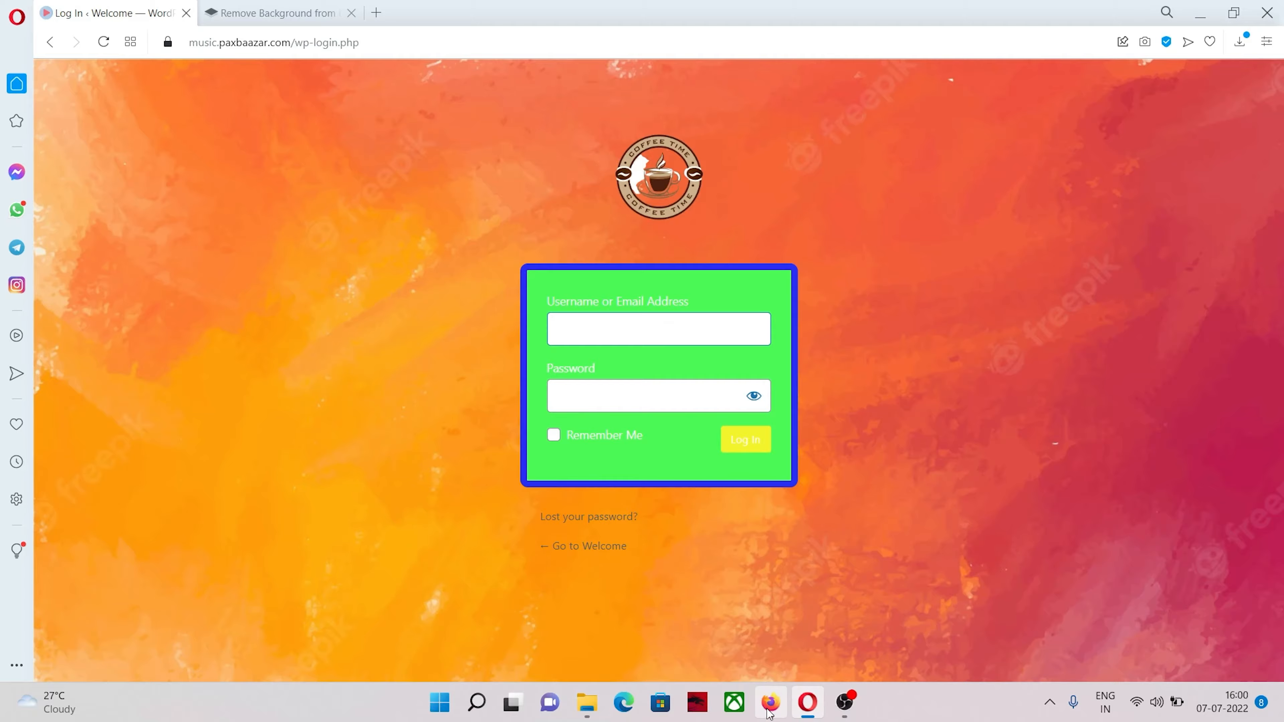
Return to Firefox, set the form button's background color to red, save all settings, and reload the login page in Opera.
key(alt+Tab)
scroll(359, 360, down, 8)
click(275, 297)
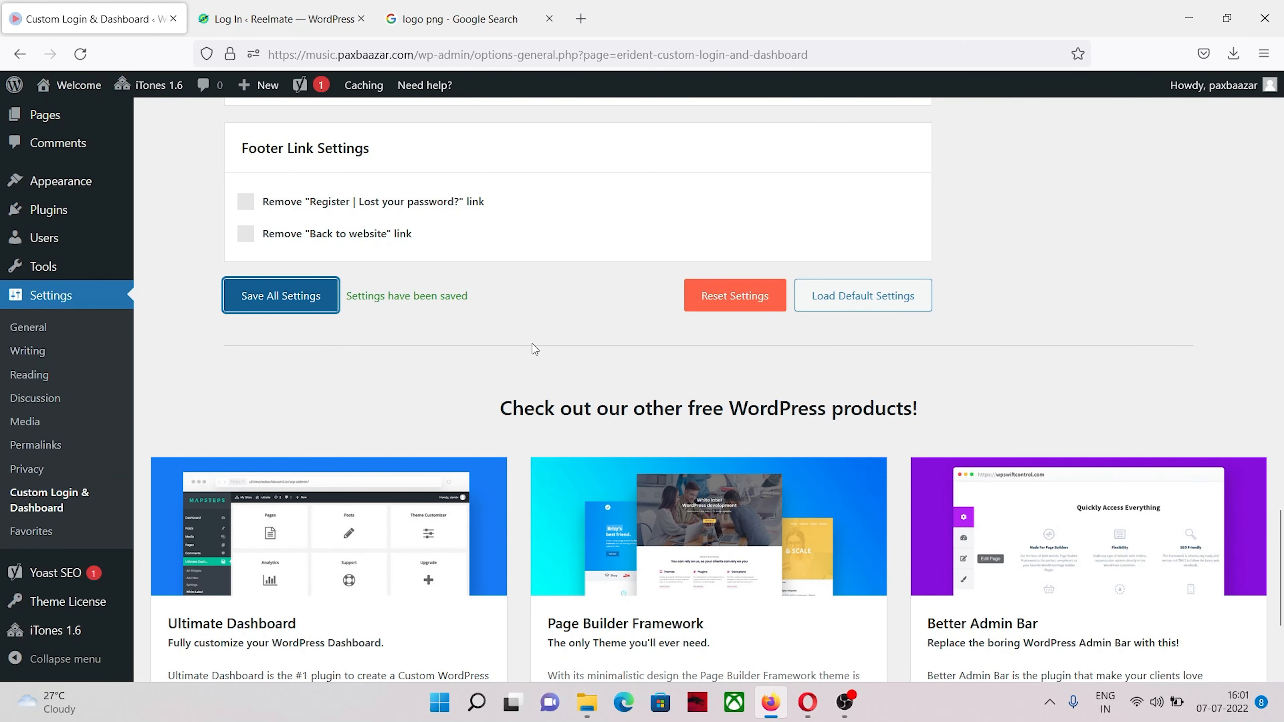
click(807, 702)
key(F5)
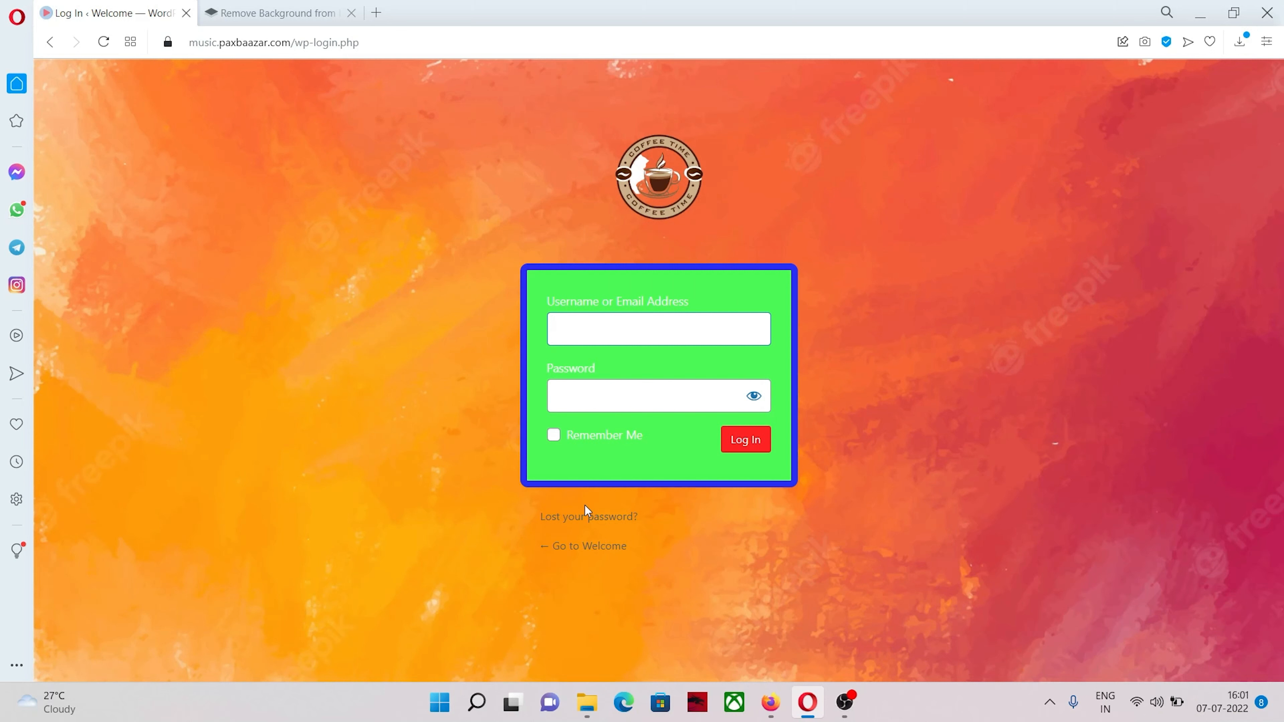
Return to Firefox, set the form links' color to white #ffffff, save all settings, and reload the login page in Opera.
click(771, 702)
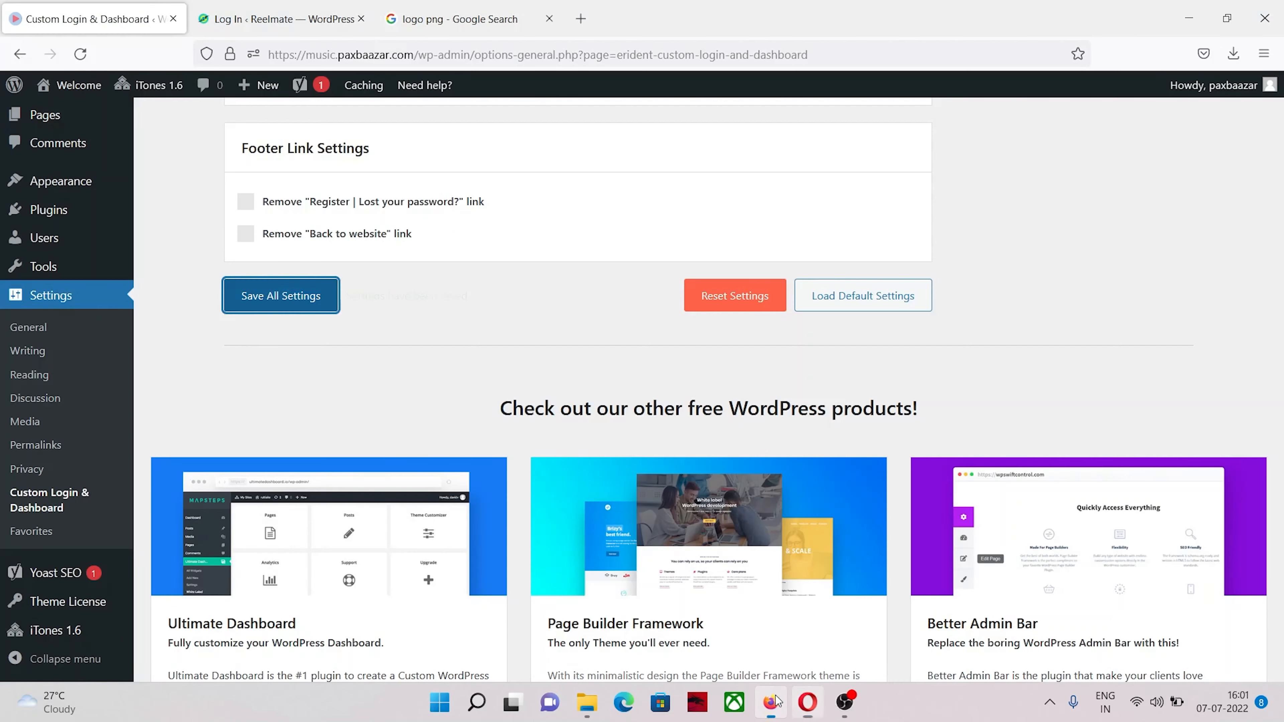
scroll(432, 362, down, 2)
scroll(355, 316, up, 3)
scroll(342, 335, up, 3)
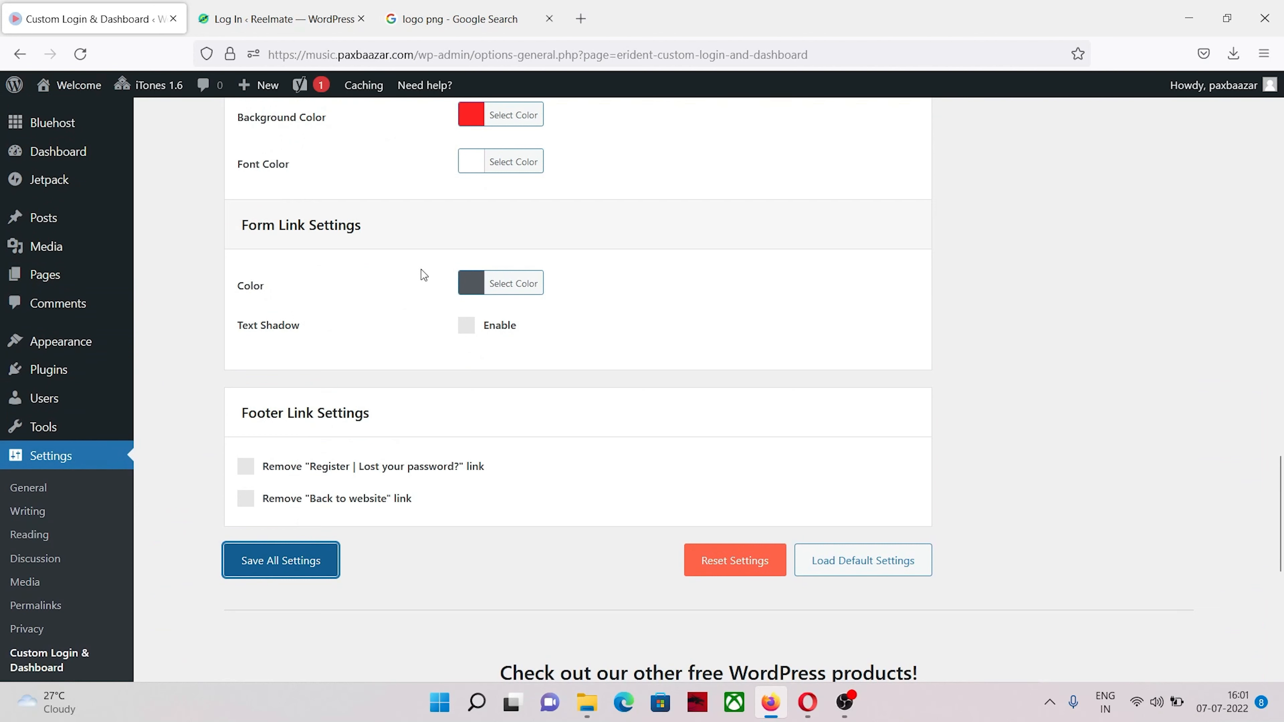
click(477, 287)
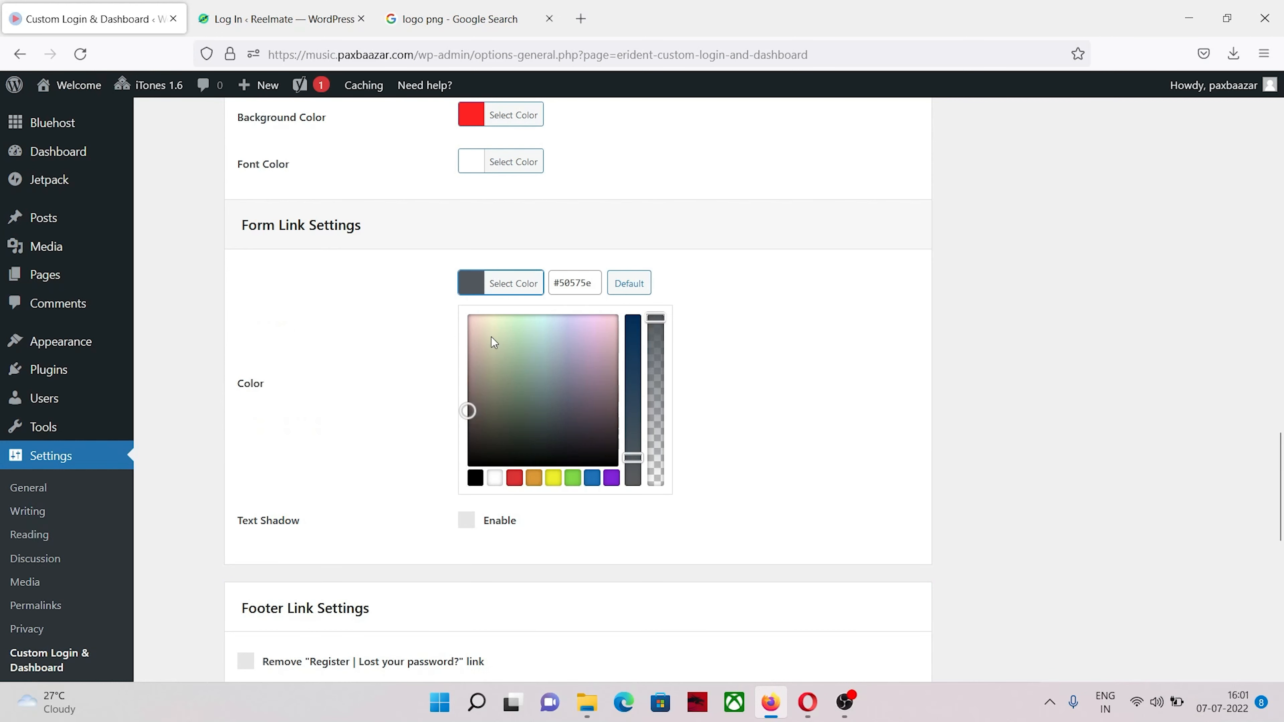
click(495, 478)
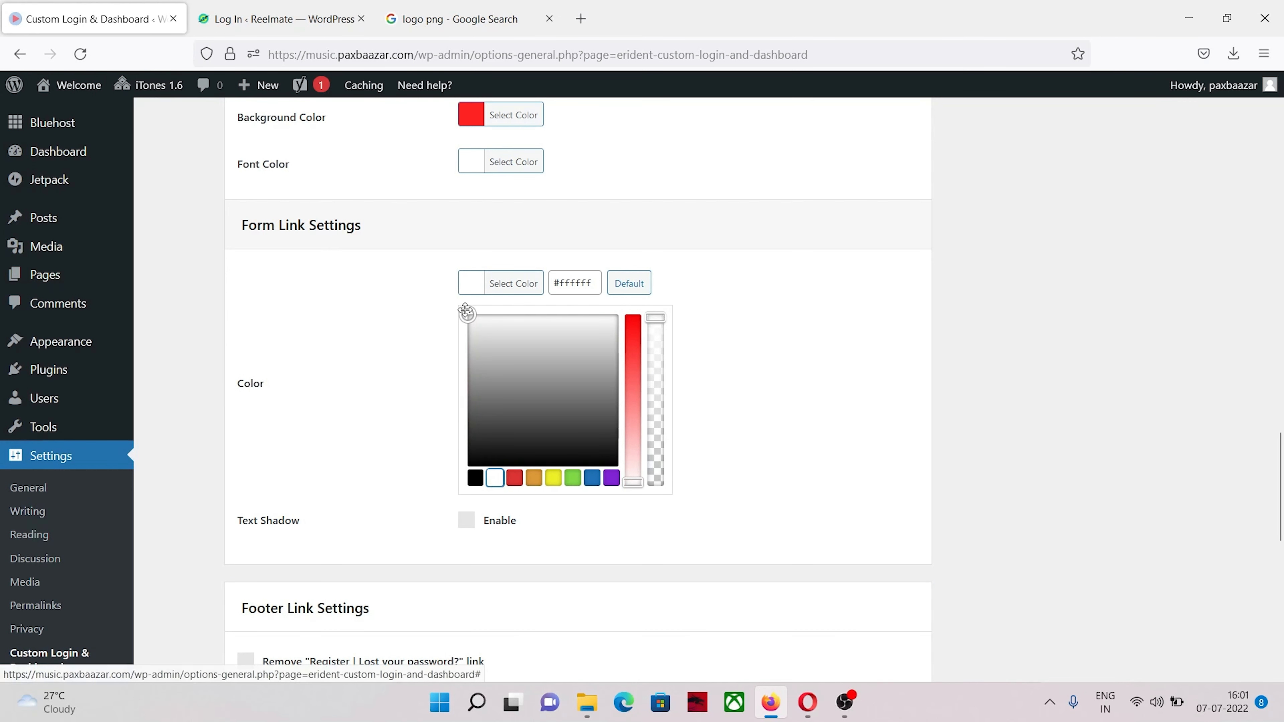
click(400, 436)
scroll(354, 405, down, 3)
click(289, 377)
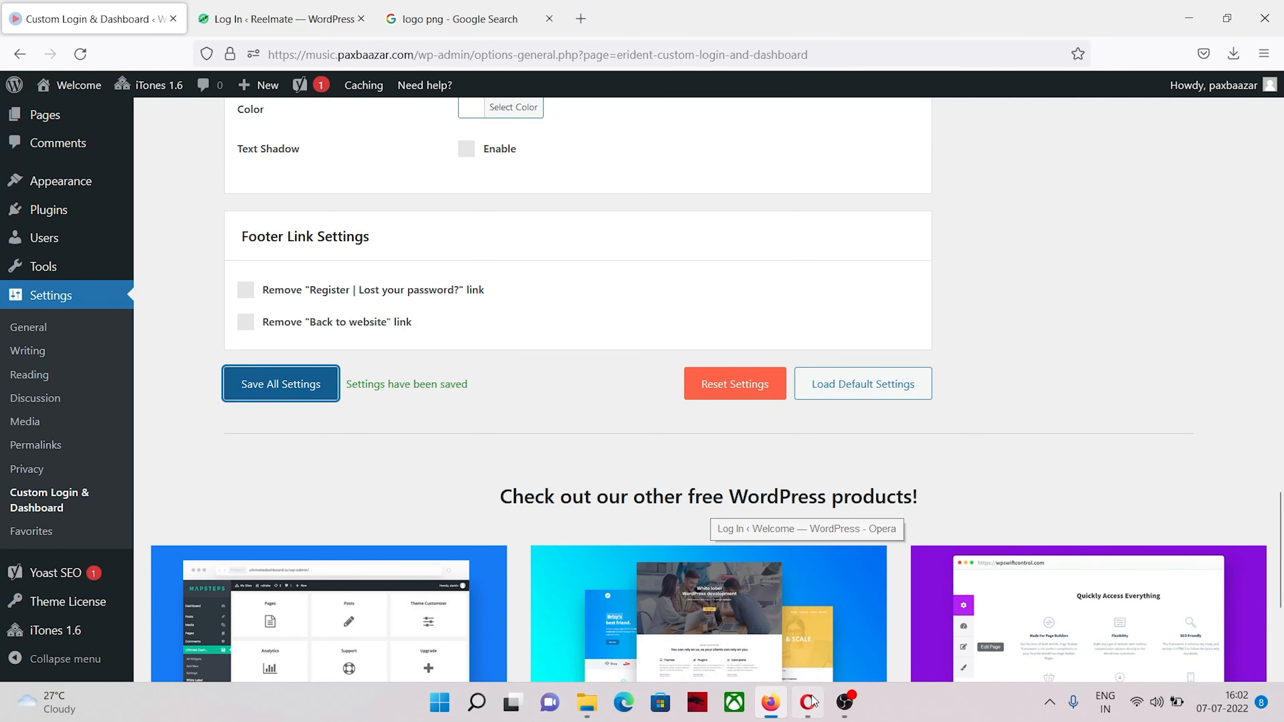
click(807, 702)
click(103, 42)
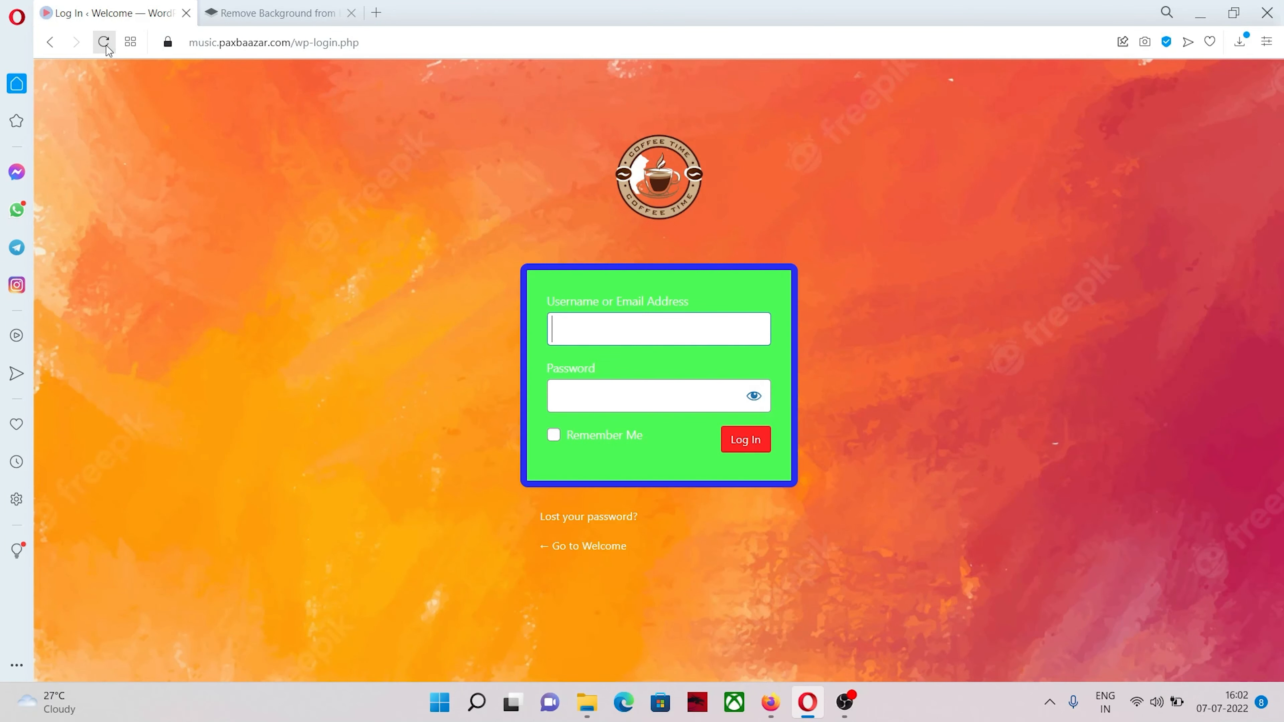